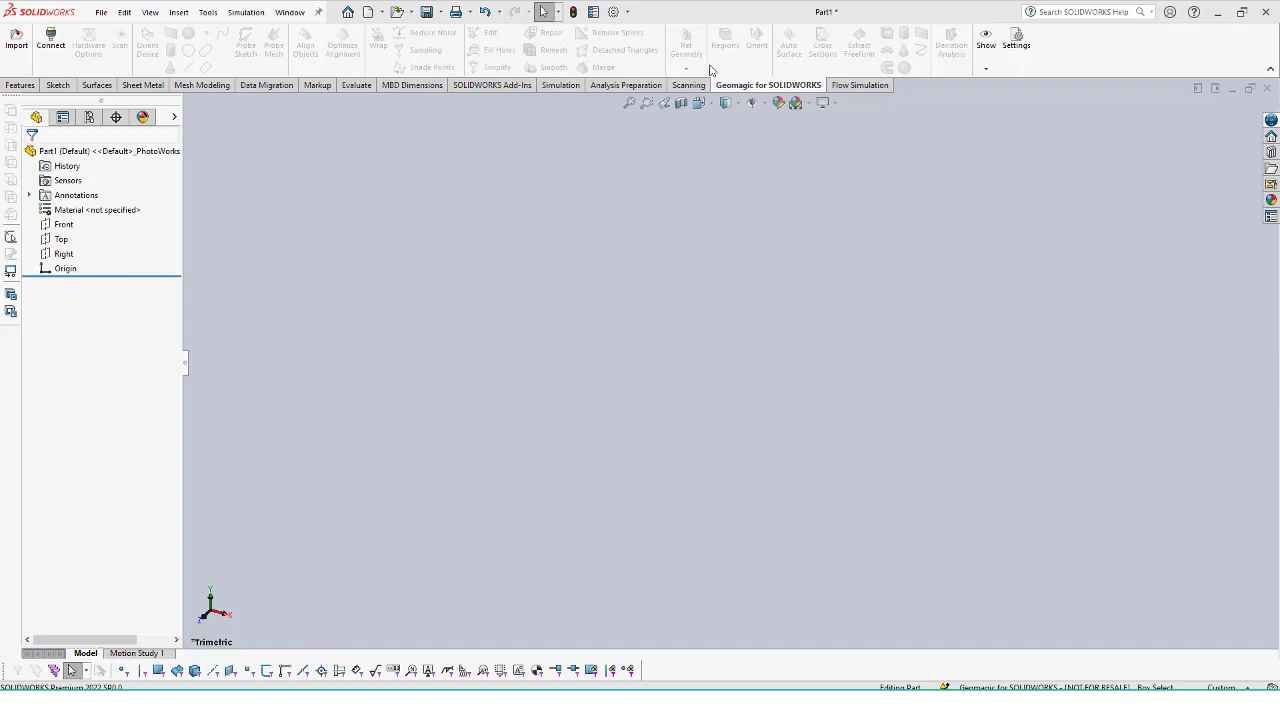
# - Open the Add-Ins list and scroll to Other Add-ins to find Geomagic for SOLIDWORKS enabled
pyautogui.click(628, 13)
pyautogui.click(636, 62)
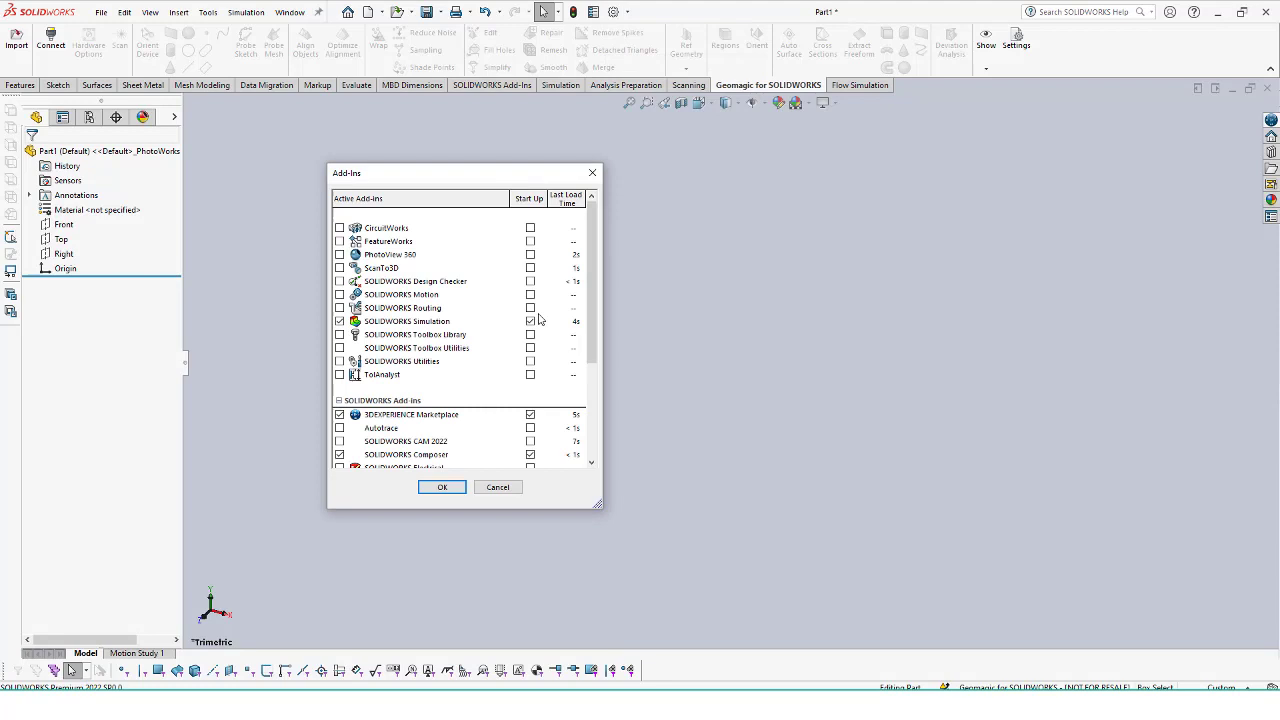
pyautogui.scroll(-1, 555, 335)
pyautogui.scroll(-2, 572, 350)
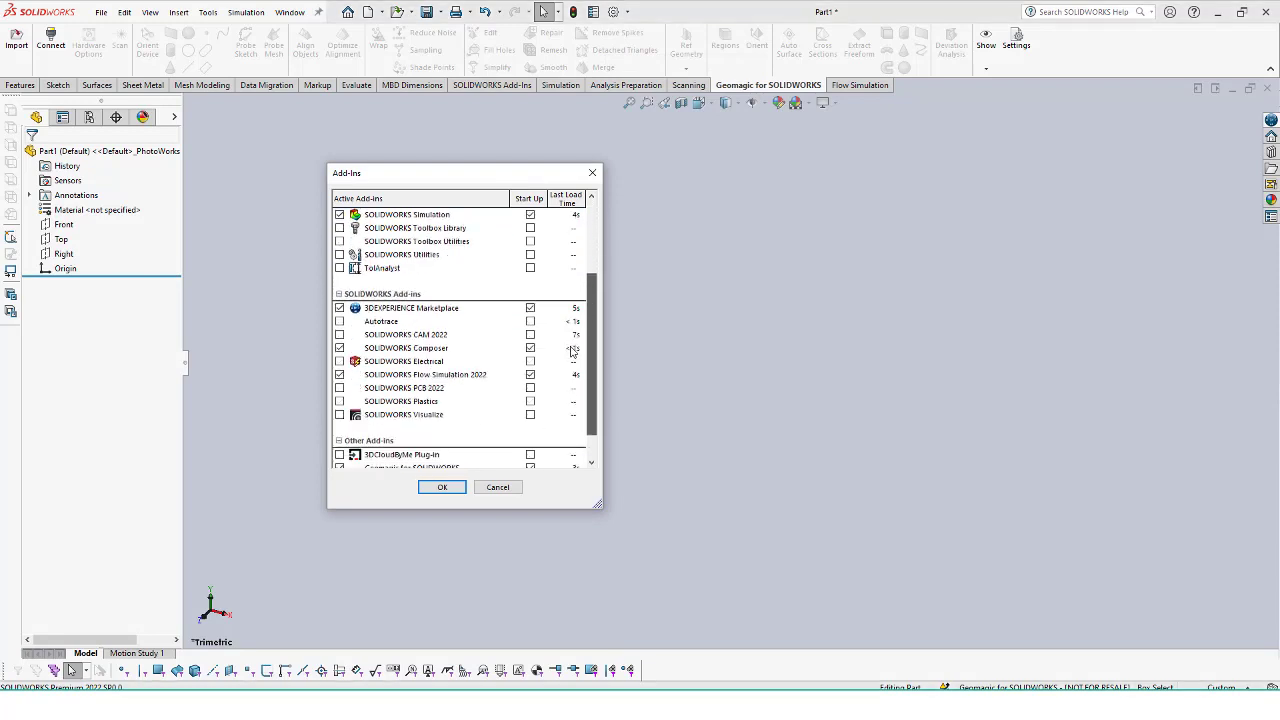
pyautogui.scroll(-1, 572, 350)
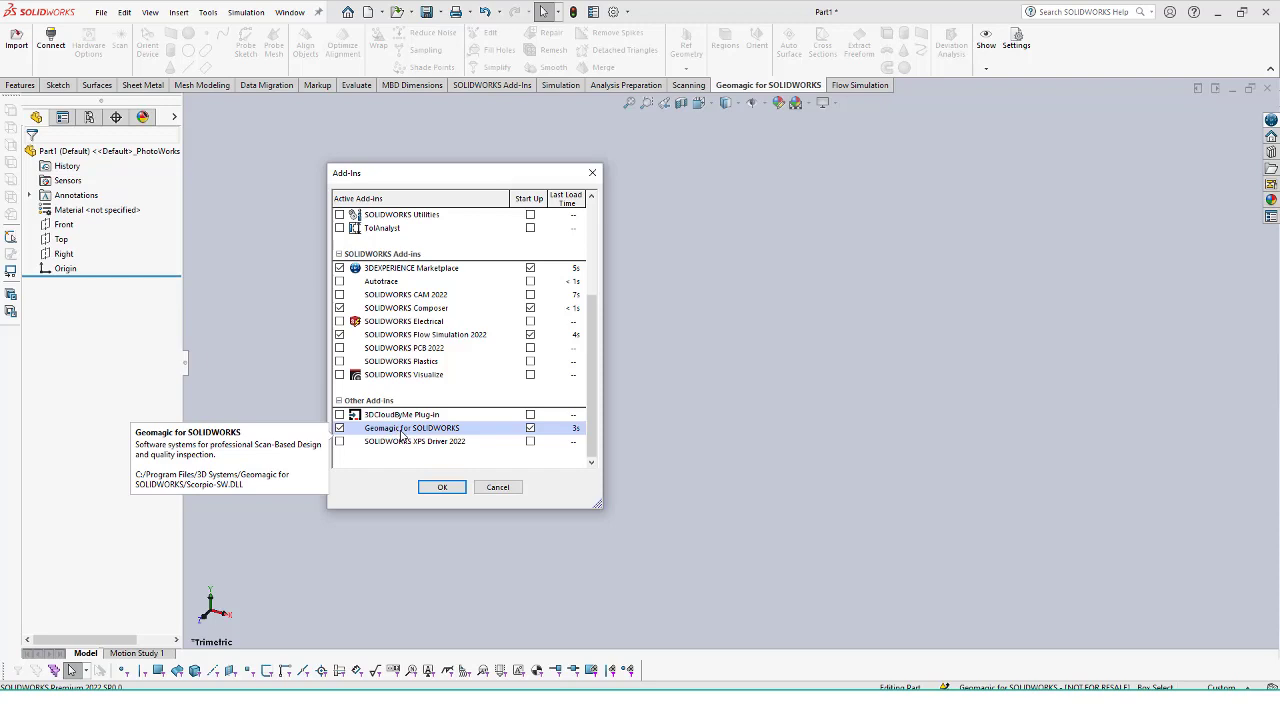
# - Choose Tank scan.stl from the Bike scan folder for import, in millimetres with All Files shown
pyautogui.click(446, 488)
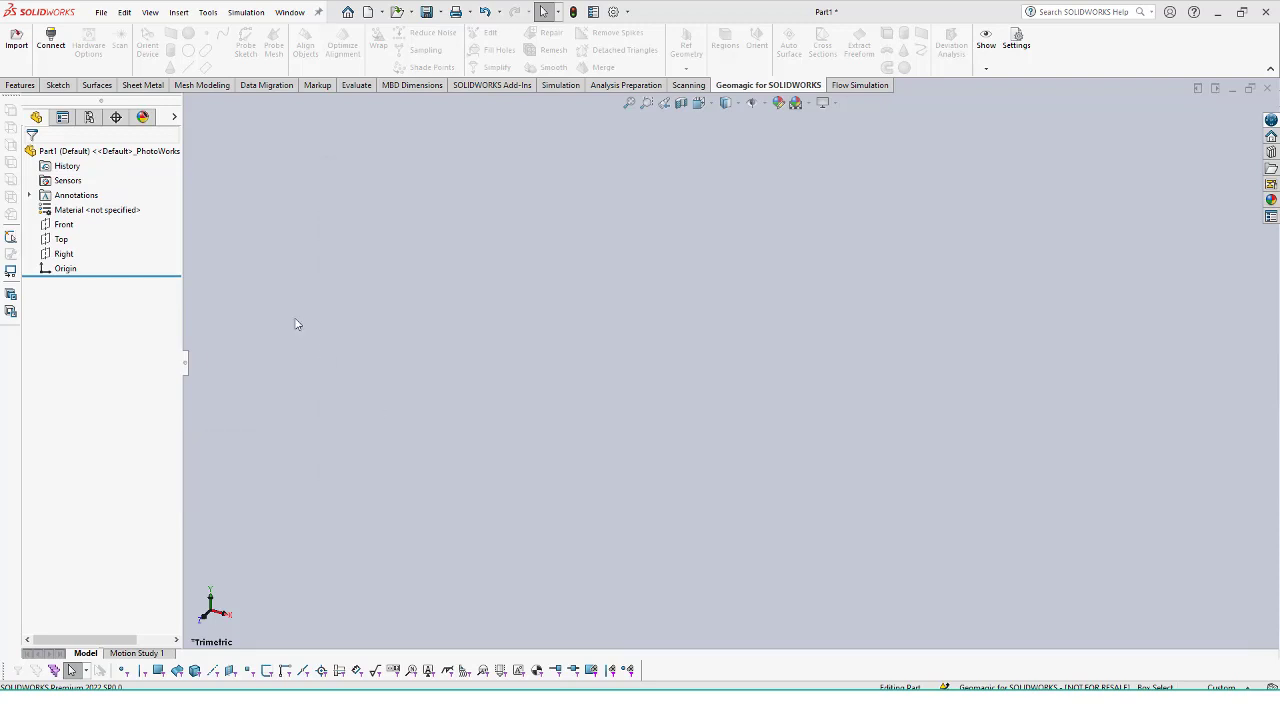
pyautogui.click(17, 45)
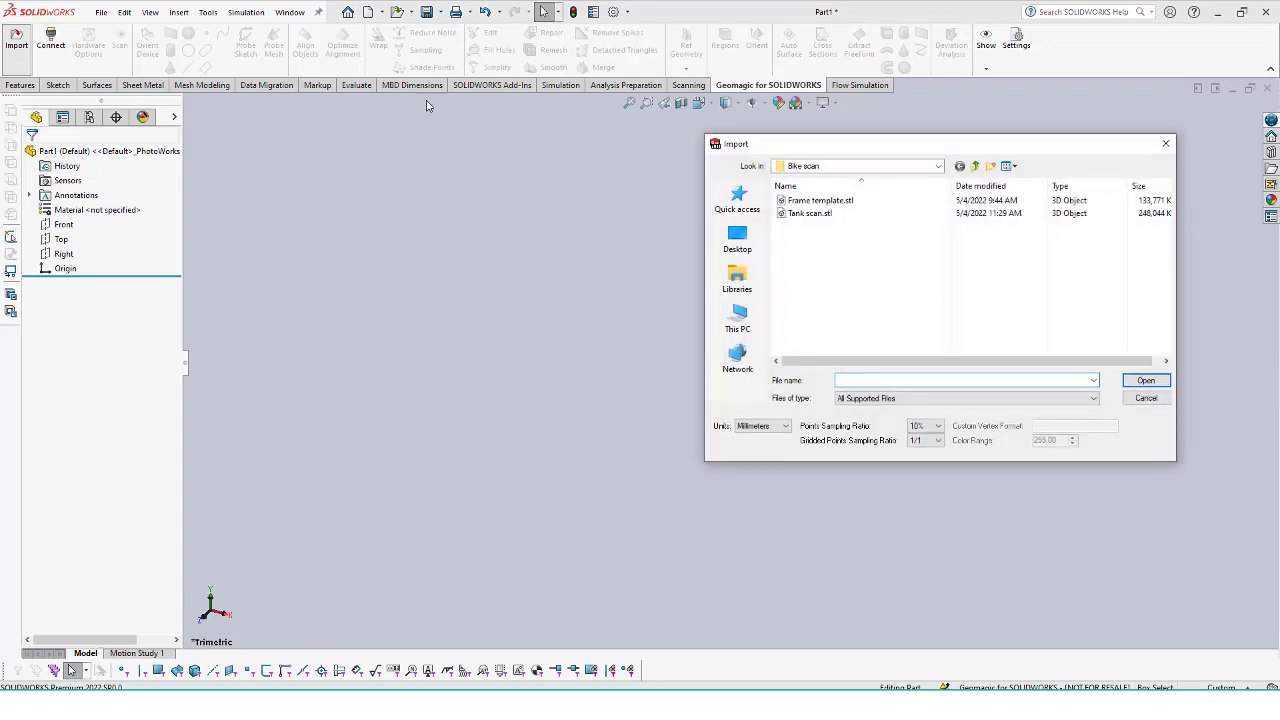
pyautogui.click(838, 217)
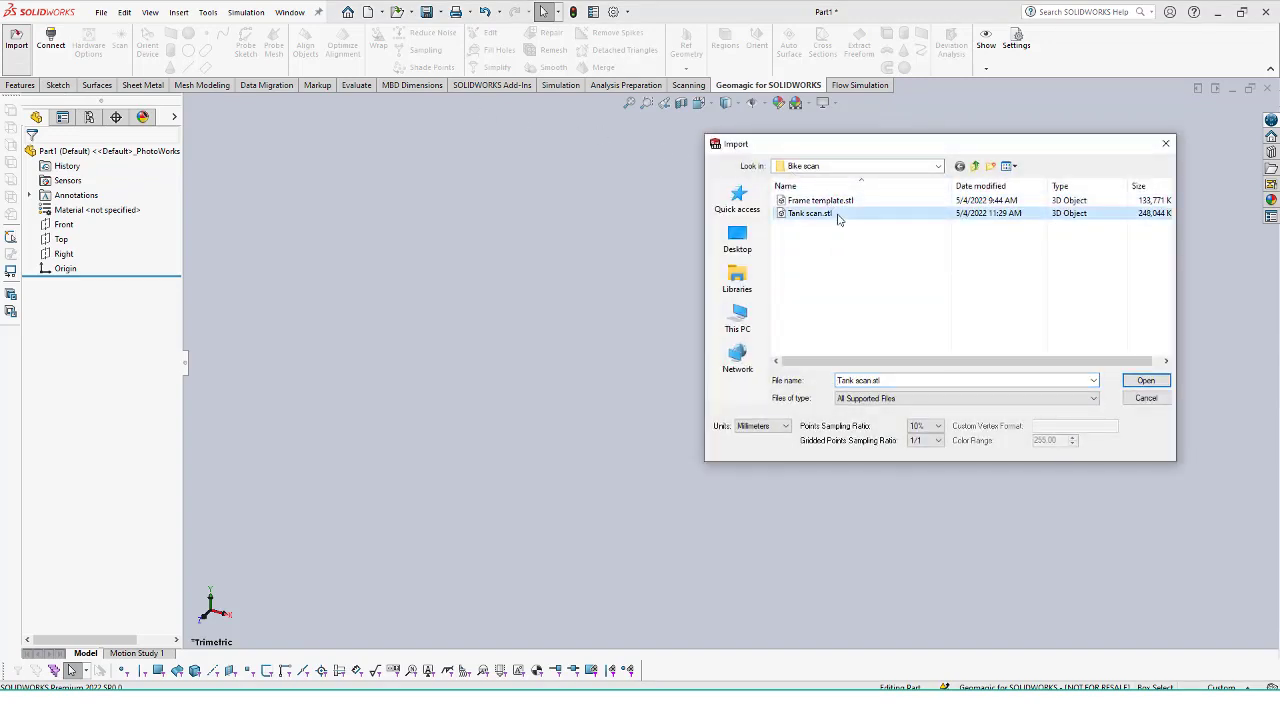
pyautogui.click(782, 426)
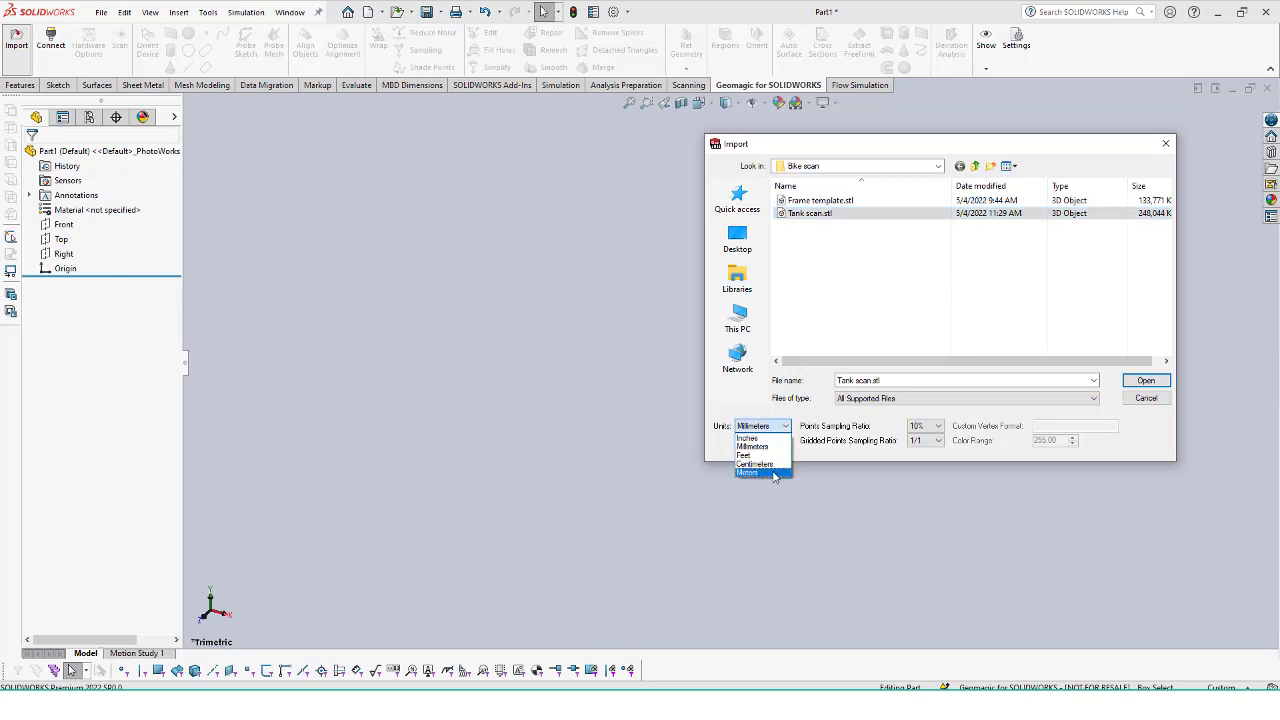
pyautogui.click(773, 447)
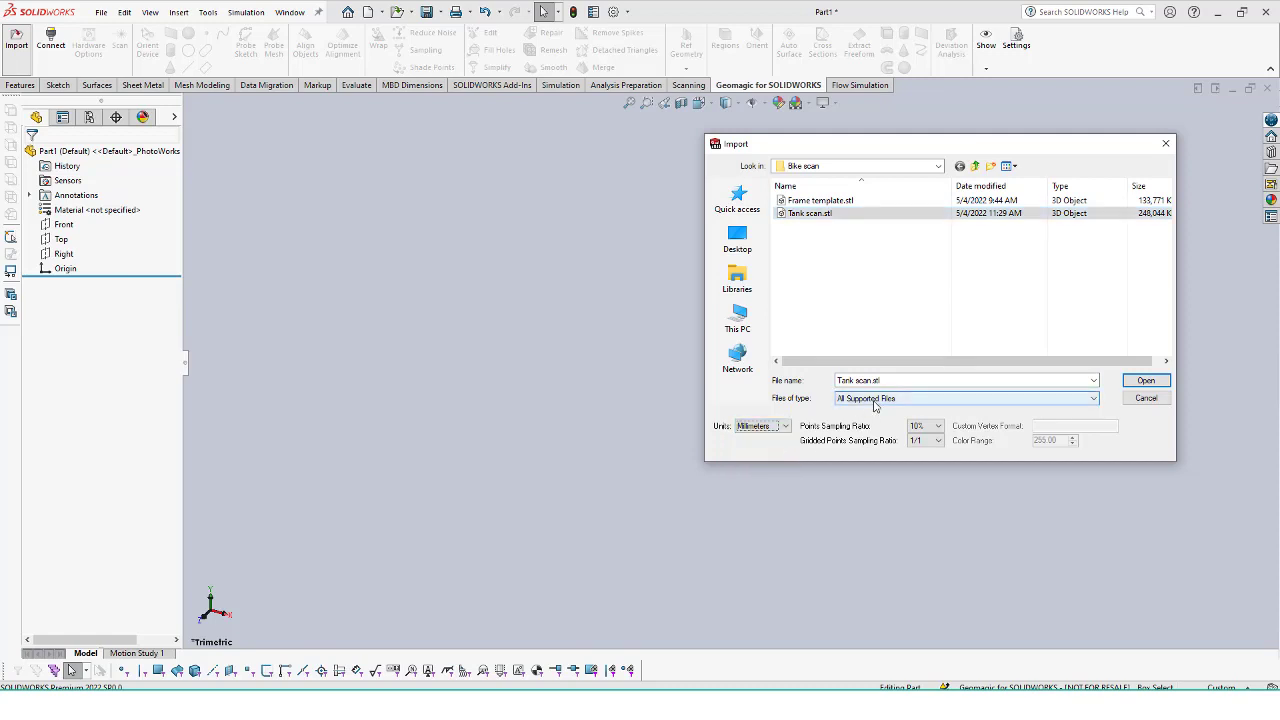
pyautogui.click(874, 399)
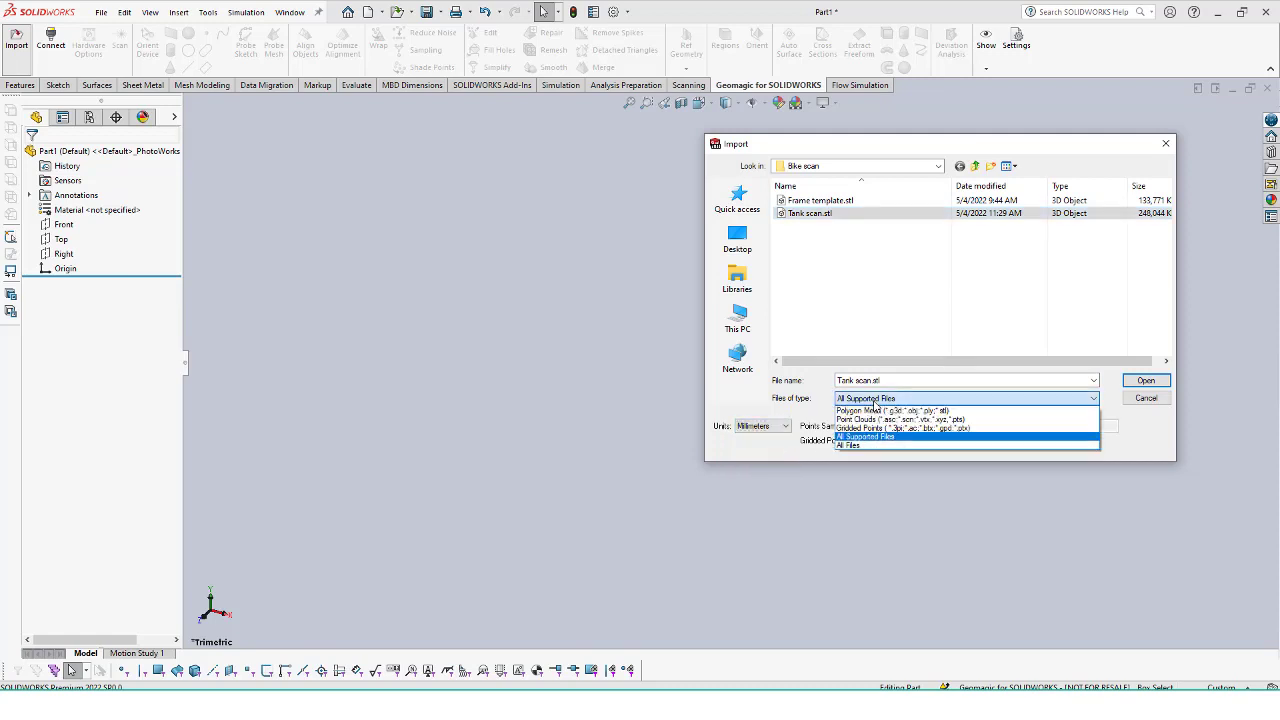
pyautogui.click(1066, 447)
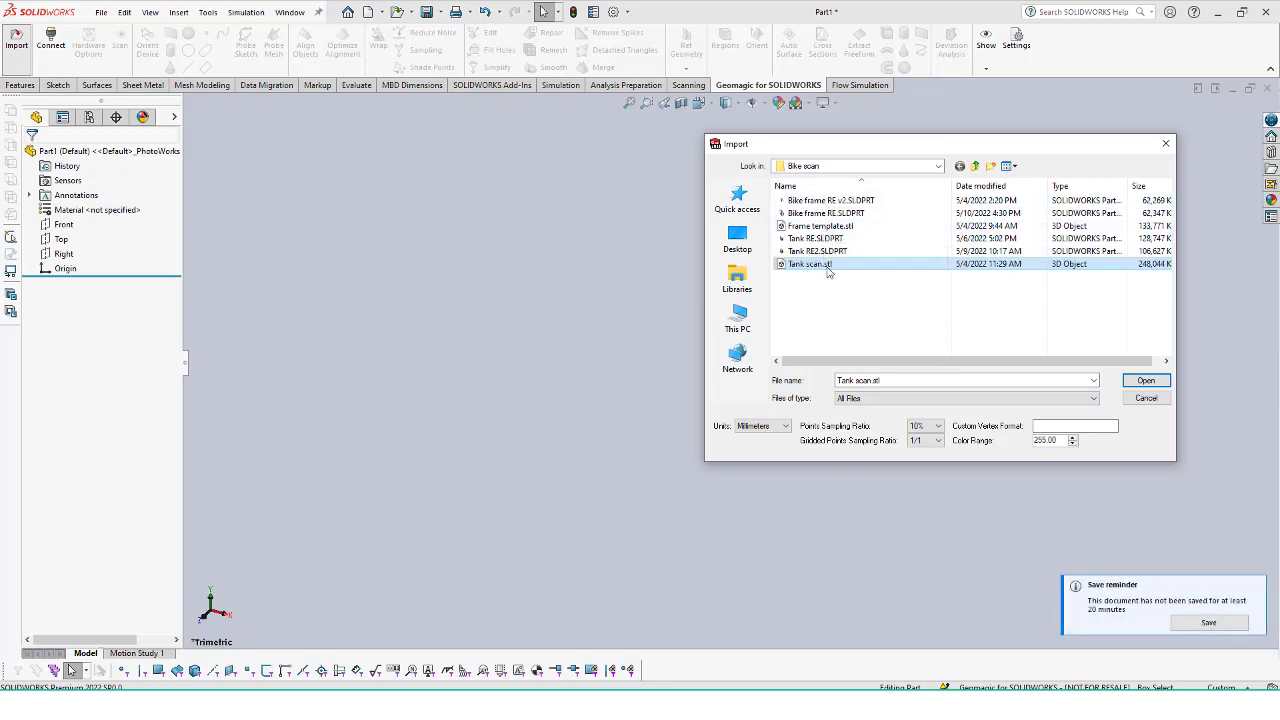
# - Import the tank scan, dismiss the save reminder, and view it from the front
pyautogui.click(1160, 383)
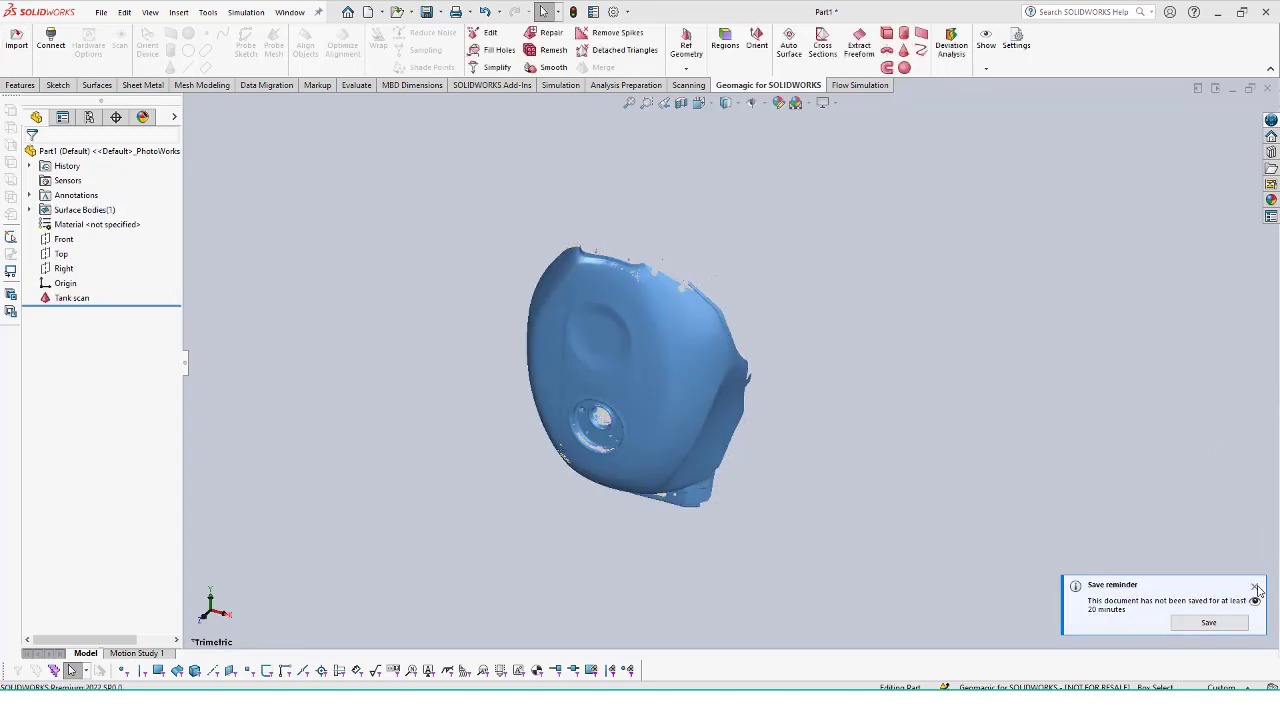
pyautogui.click(1258, 578)
pyautogui.moveTo(481, 387)
pyautogui.mouseDown(button='middle')
pyautogui.moveTo(486, 203)
pyautogui.moveTo(789, 172)
pyautogui.moveTo(565, 170)
pyautogui.moveTo(565, 195)
pyautogui.mouseUp(button='middle')
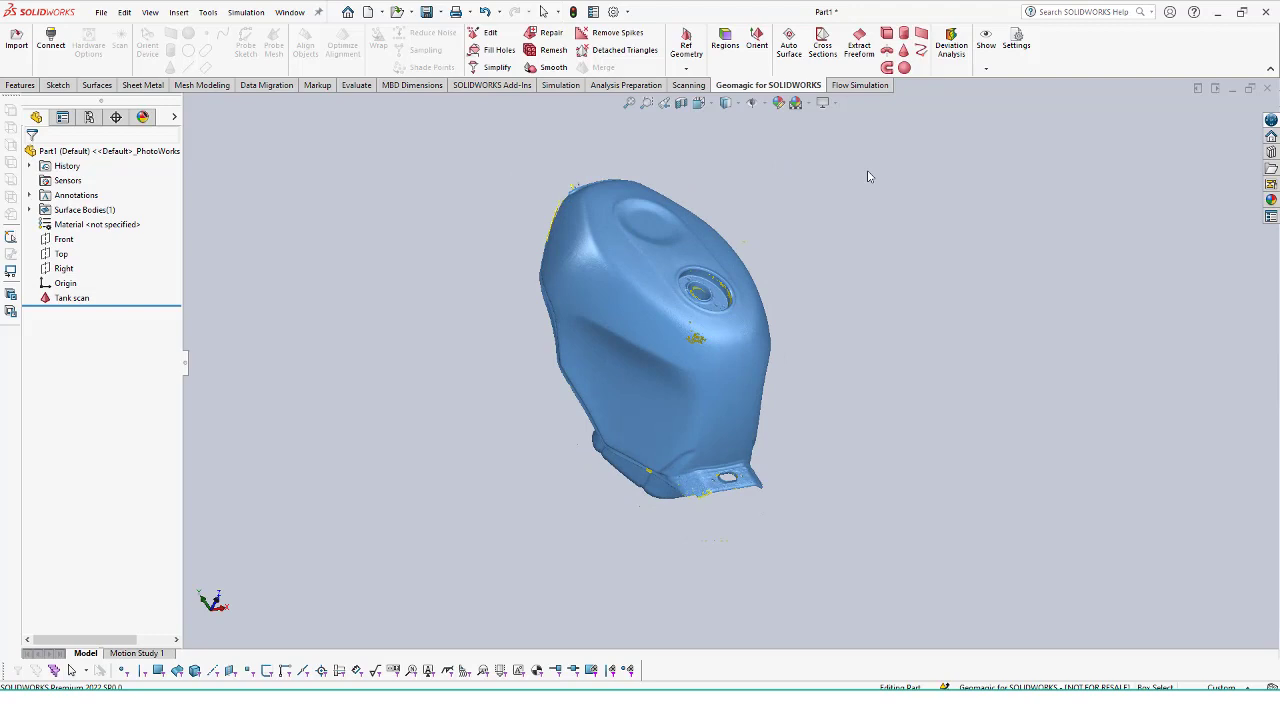
pyautogui.press('Escape')
# - Toggle region colours and mesh edges on and off, then view the tank's underside
pyautogui.click(985, 70)
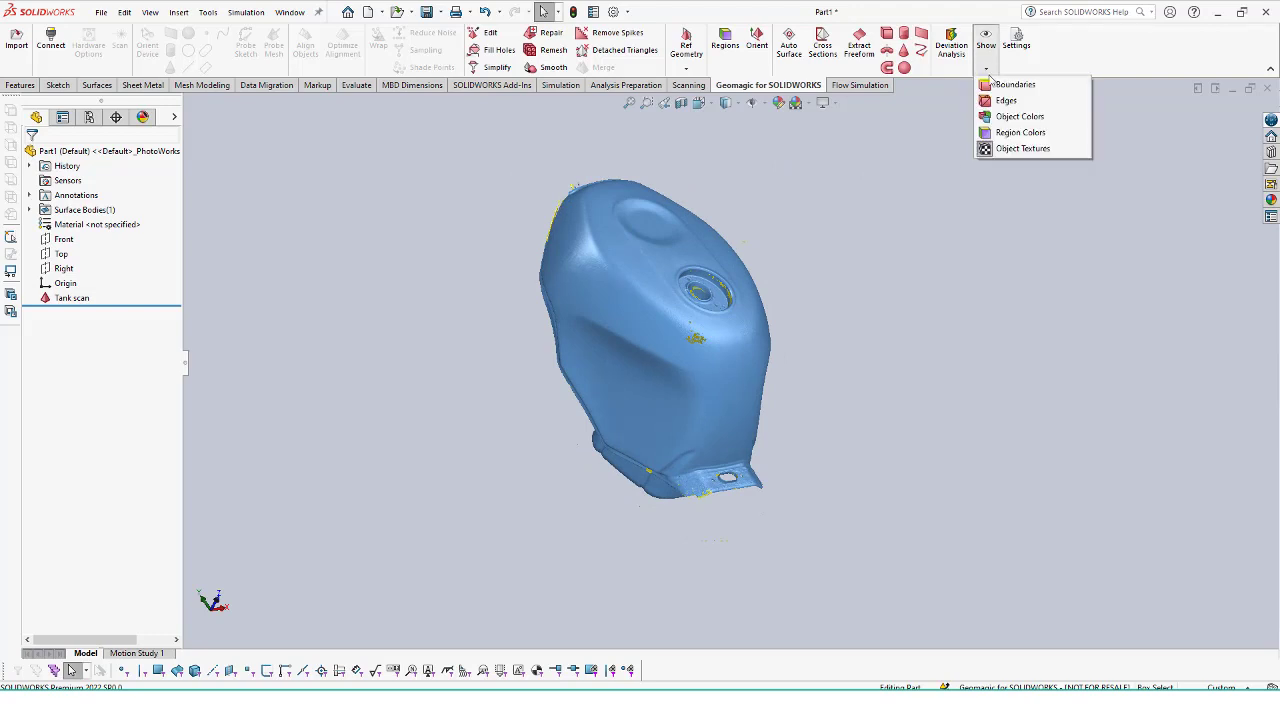
pyautogui.click(1033, 126)
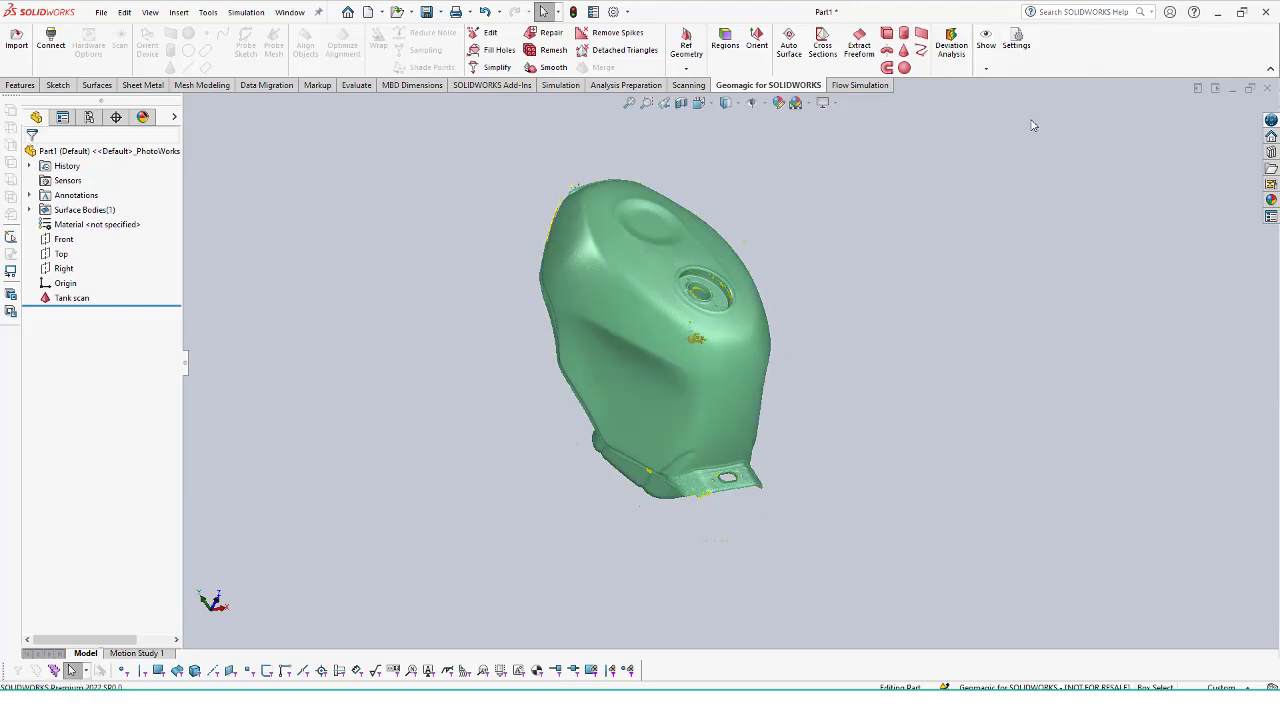
pyautogui.click(987, 70)
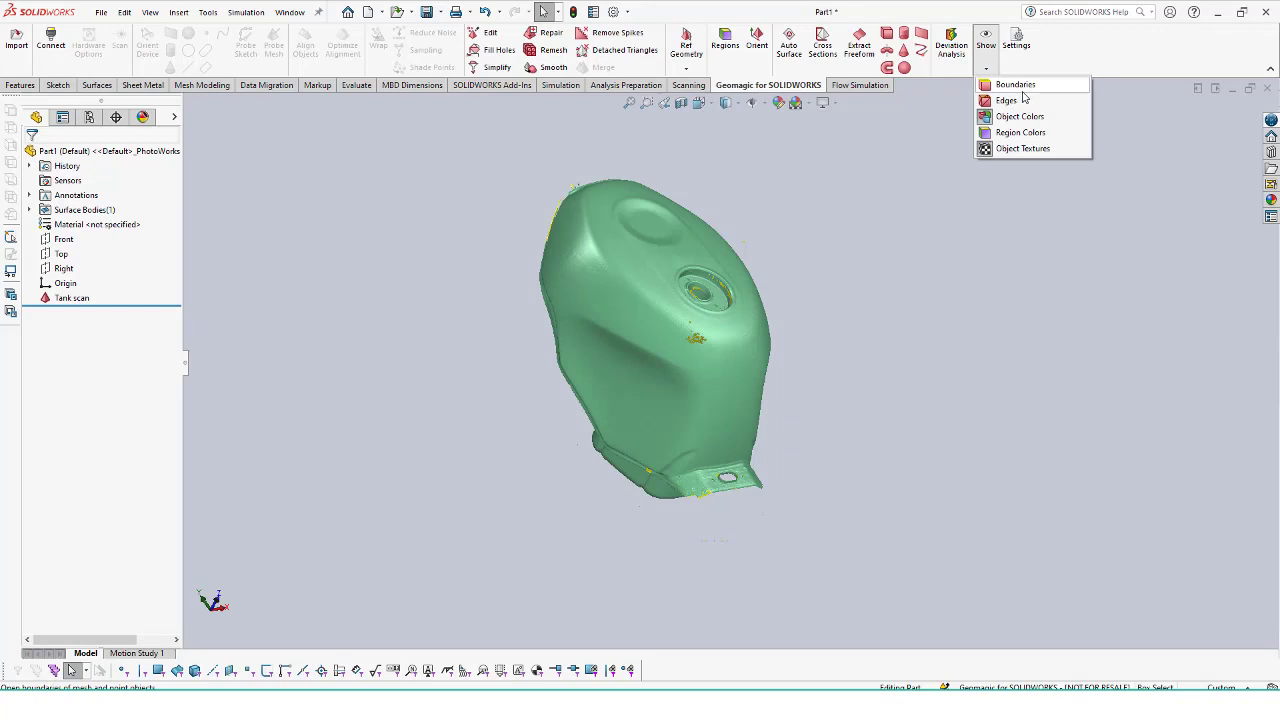
pyautogui.click(1008, 100)
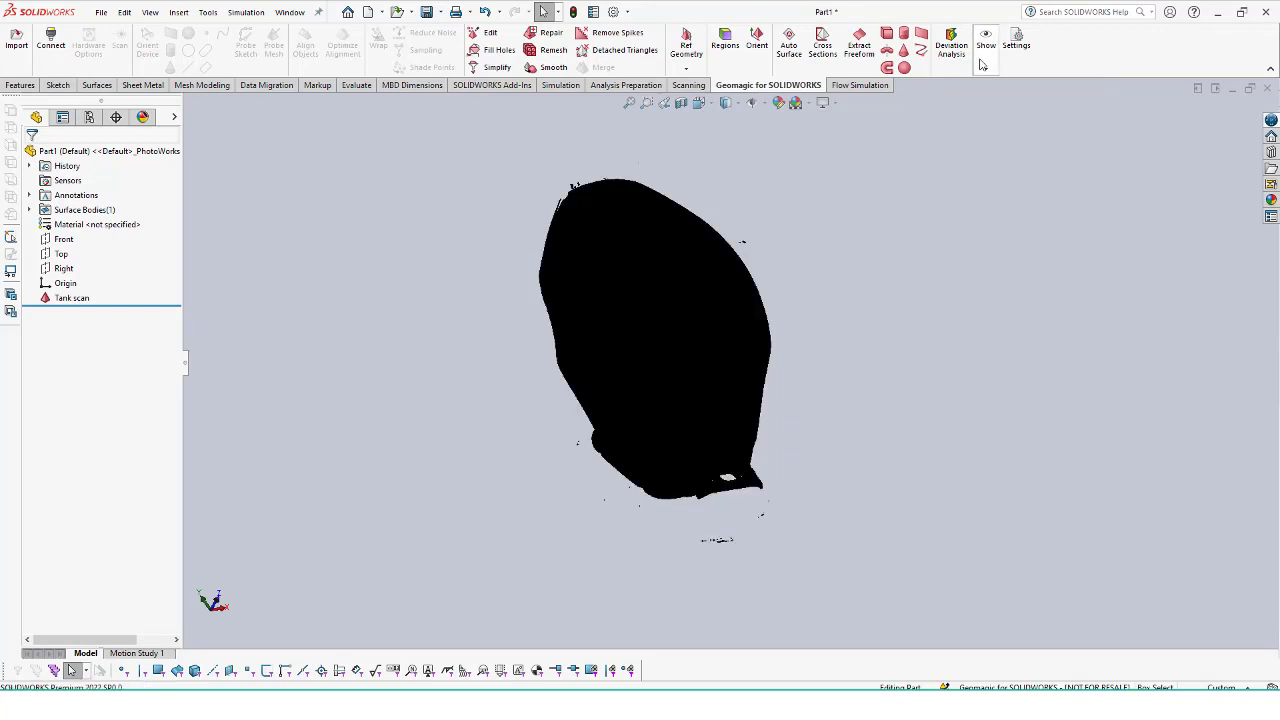
pyautogui.click(987, 70)
pyautogui.click(1008, 100)
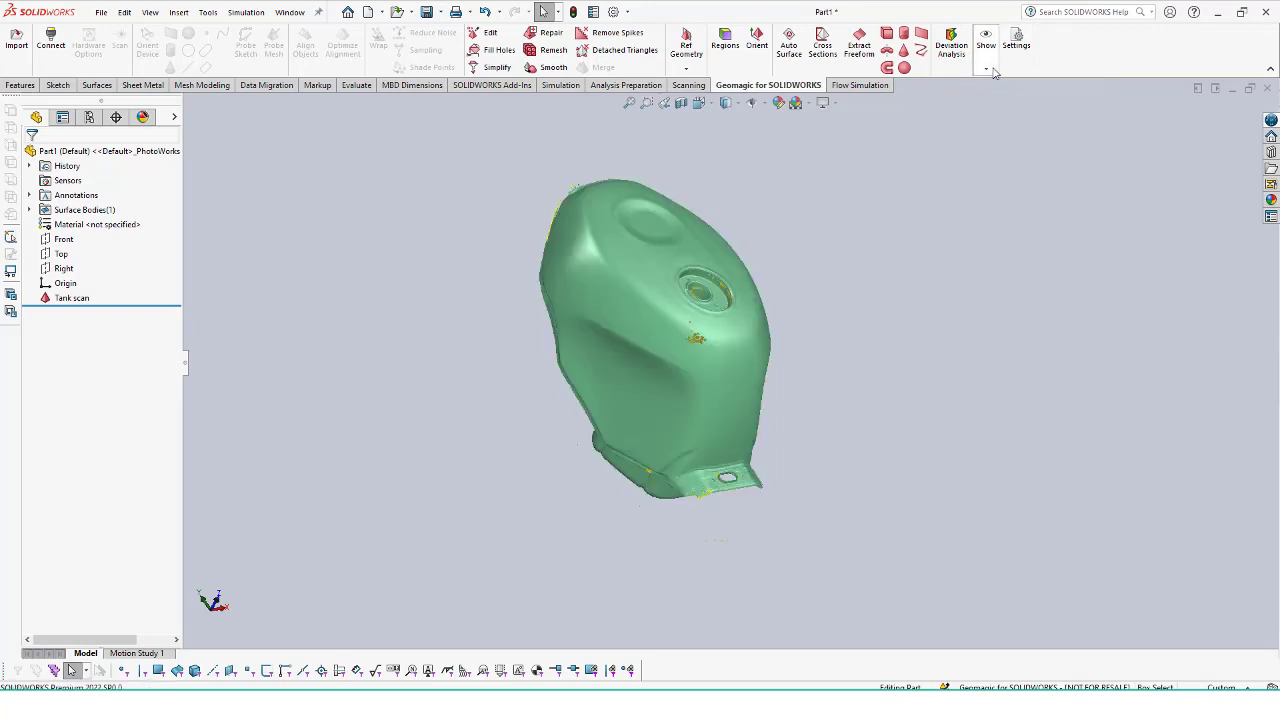
pyautogui.click(987, 70)
pyautogui.click(1015, 115)
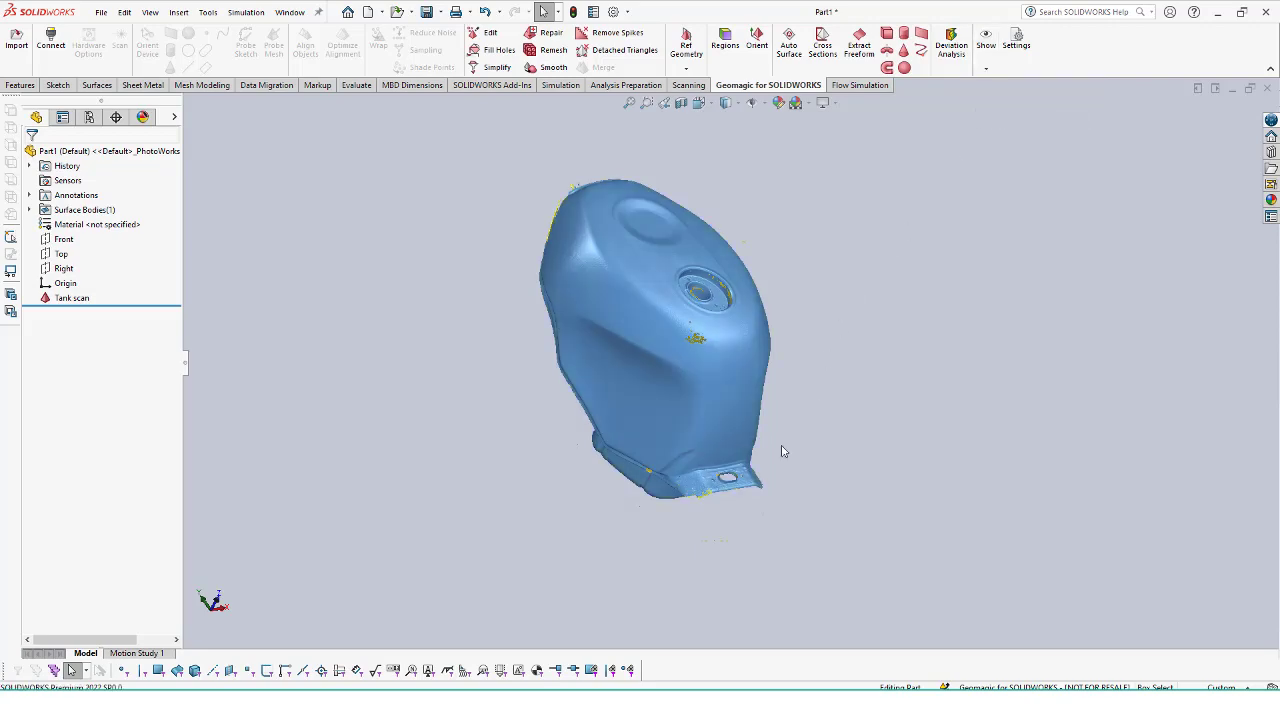
pyautogui.scroll(-5, 873, 363)
pyautogui.moveTo(873, 363)
pyautogui.mouseDown(button='middle')
pyautogui.moveTo(564, 120)
pyautogui.moveTo(716, 235)
pyautogui.moveTo(837, 273)
pyautogui.moveTo(849, 249)
pyautogui.mouseUp(button='middle')
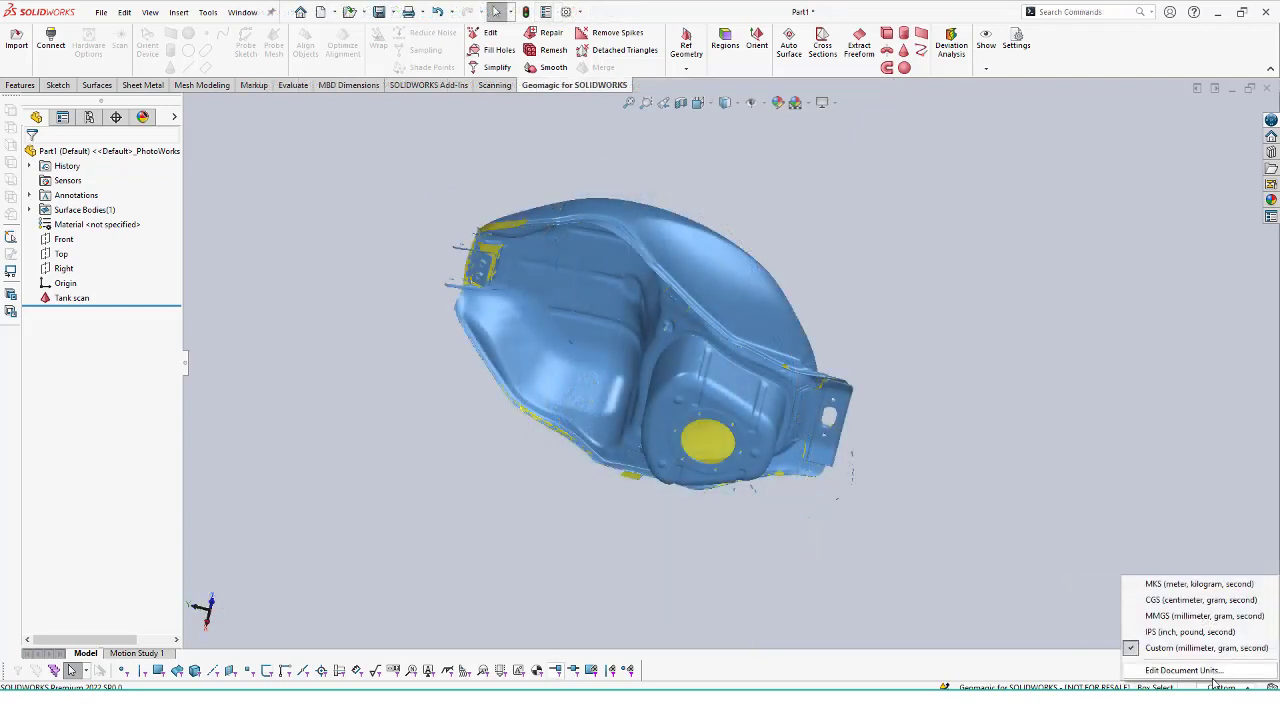
# - Set MMGS units and repair the scan's intersections, small components, holes and spikes
pyautogui.click(1187, 625)
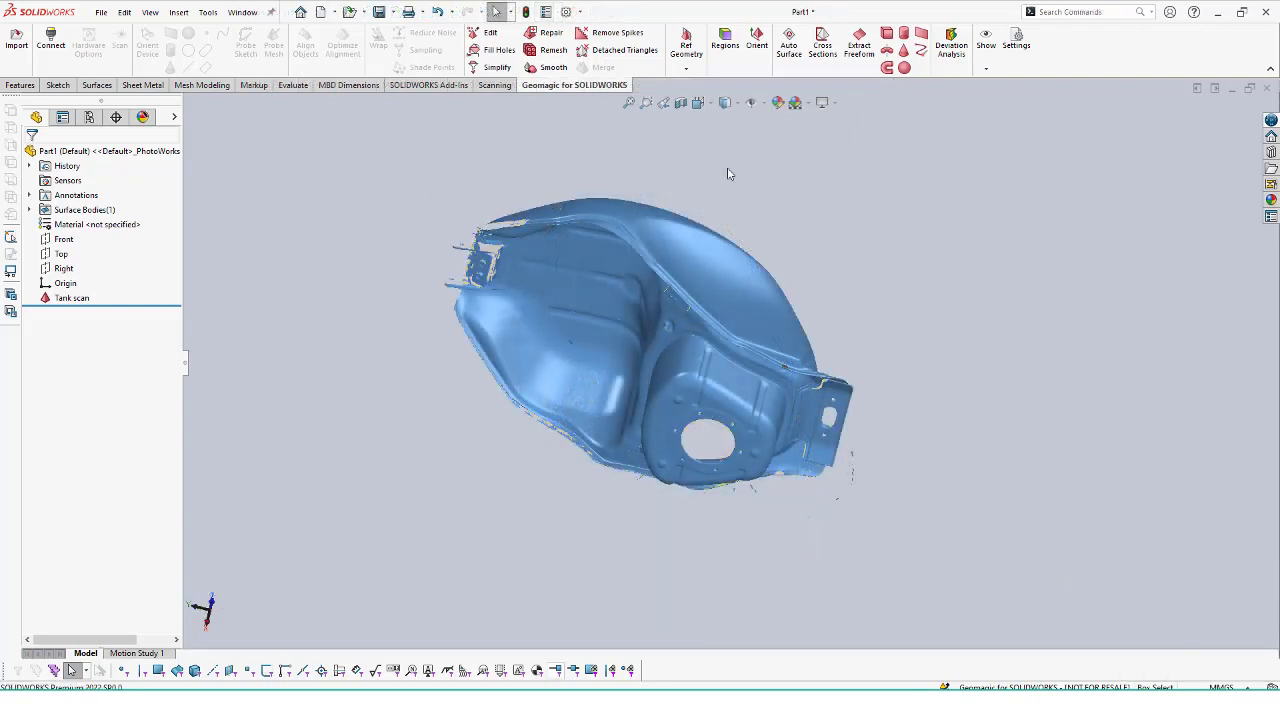
pyautogui.click(552, 34)
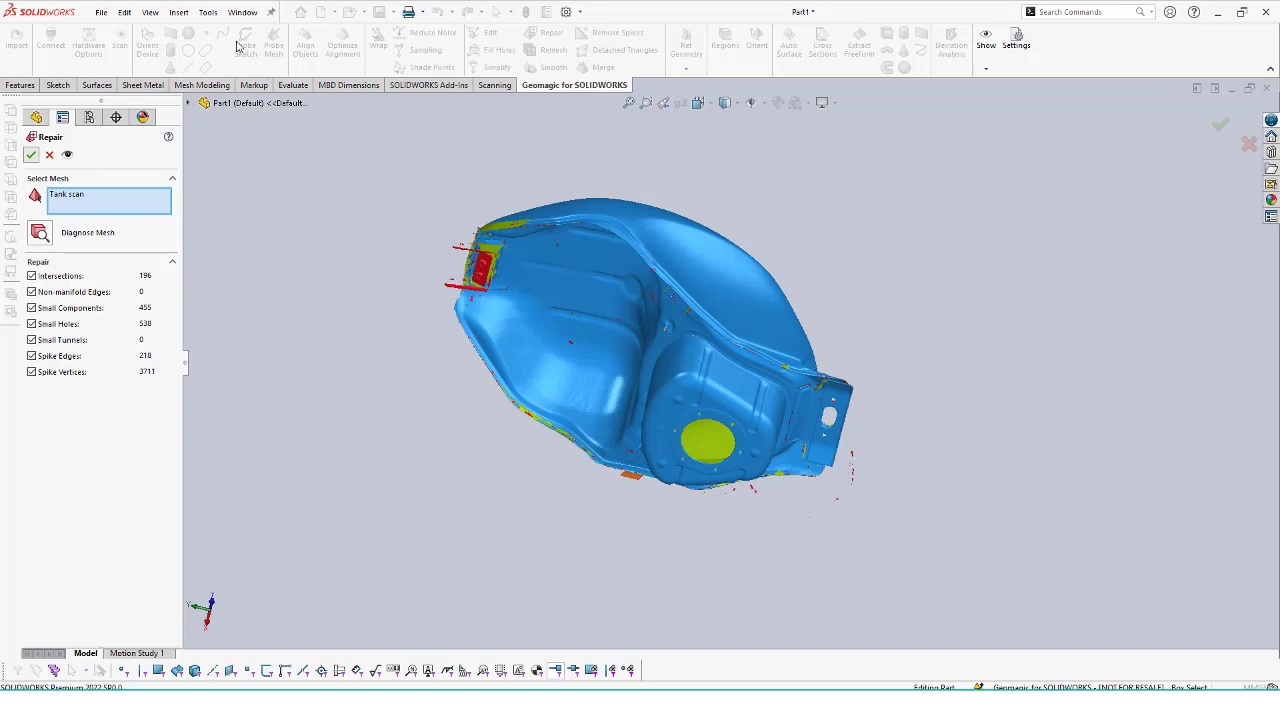
pyautogui.moveTo(351, 309)
pyautogui.mouseDown(button='middle')
pyautogui.moveTo(346, 251)
pyautogui.moveTo(441, 241)
pyautogui.moveTo(383, 217)
pyautogui.moveTo(450, 260)
pyautogui.mouseUp(button='middle')
pyautogui.moveTo(510, 201)
pyautogui.mouseDown(button='middle')
pyautogui.moveTo(511, 217)
pyautogui.moveTo(594, 286)
pyautogui.moveTo(481, 363)
pyautogui.moveTo(397, 451)
pyautogui.moveTo(266, 477)
pyautogui.moveTo(312, 559)
pyautogui.mouseUp(button='middle')
# - Fill the small hole beside the filler neck, then view the tank's underside
pyautogui.scroll(-3, 730, 345)
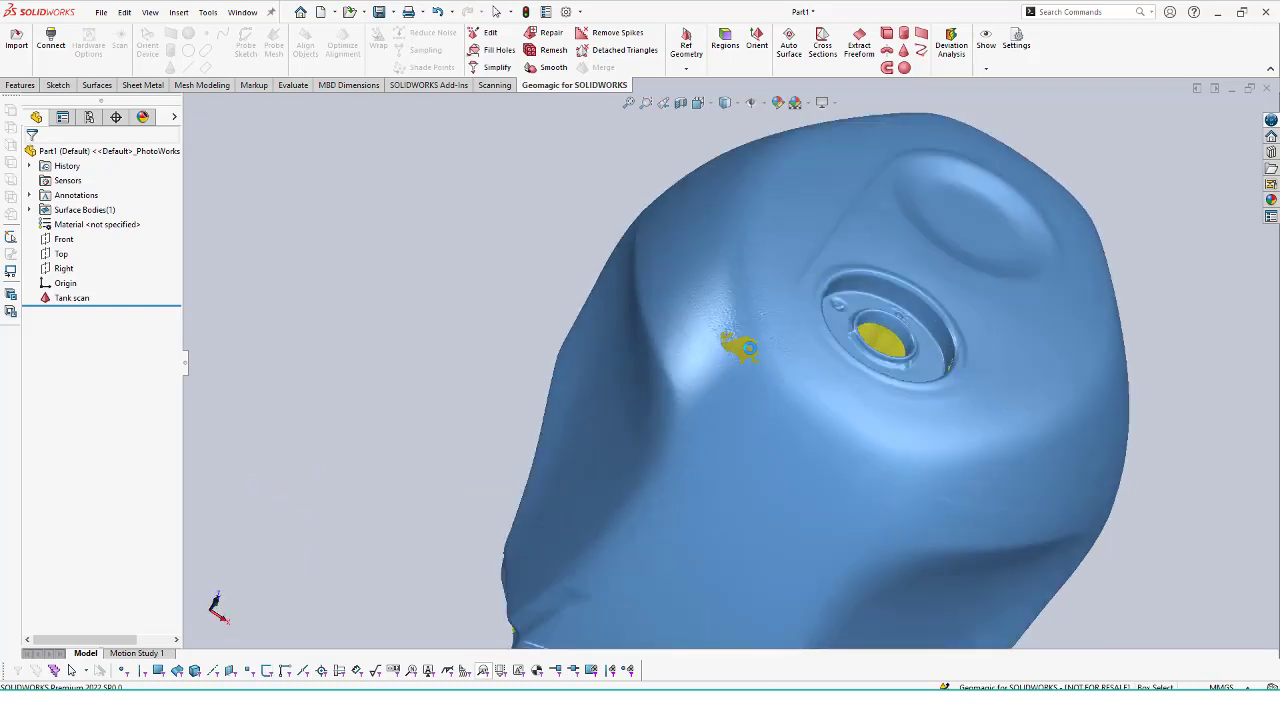
pyautogui.scroll(-3, 730, 345)
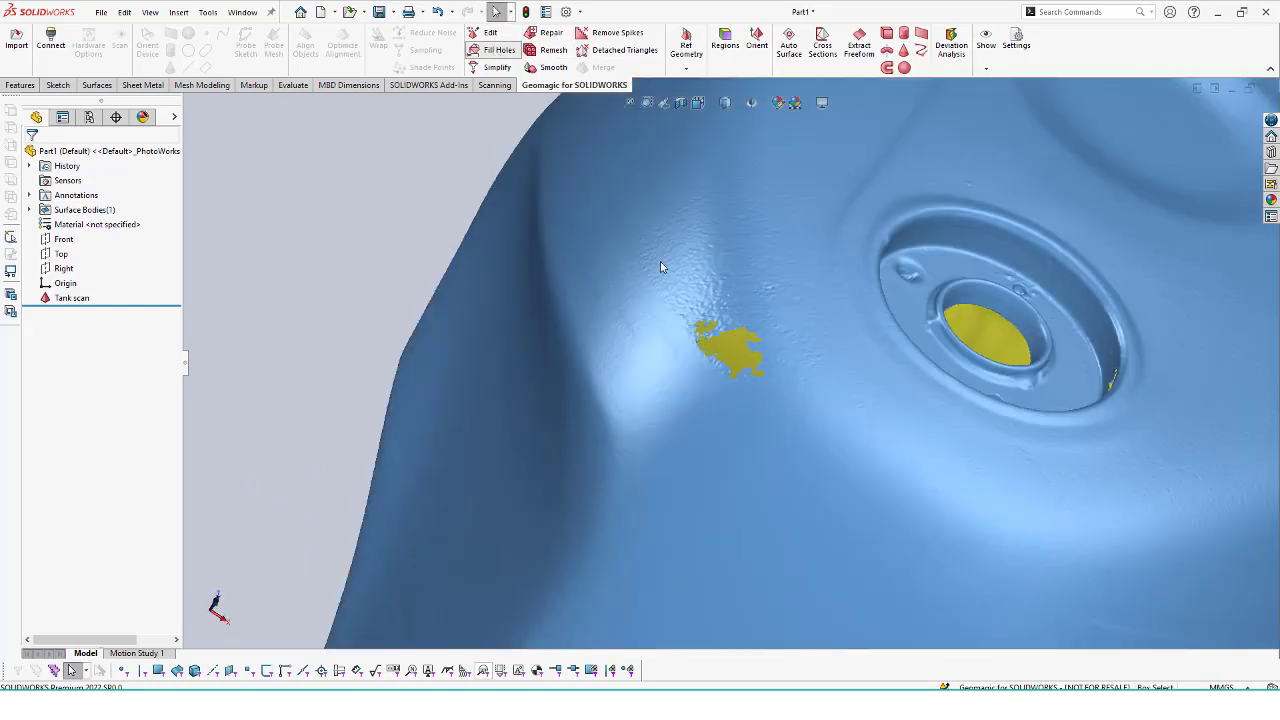
pyautogui.click(712, 334)
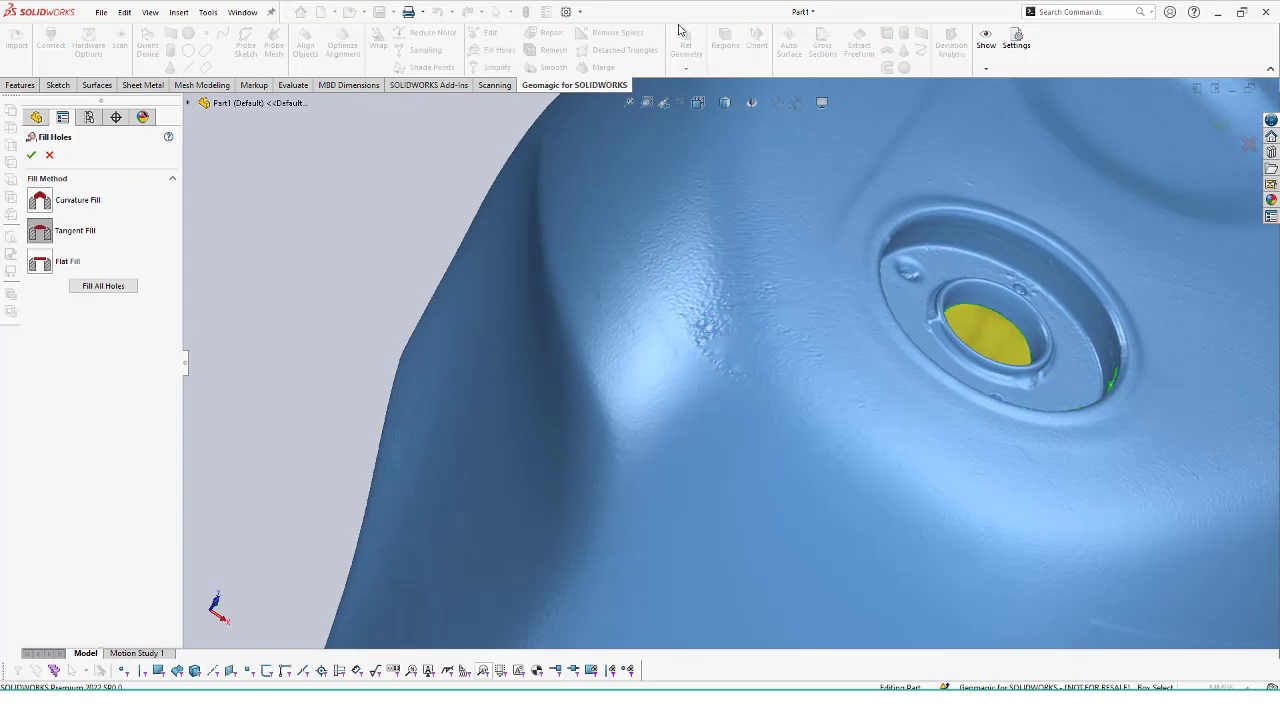
pyautogui.click(31, 155)
pyautogui.scroll(5, 724, 302)
pyautogui.scroll(2, 943, 452)
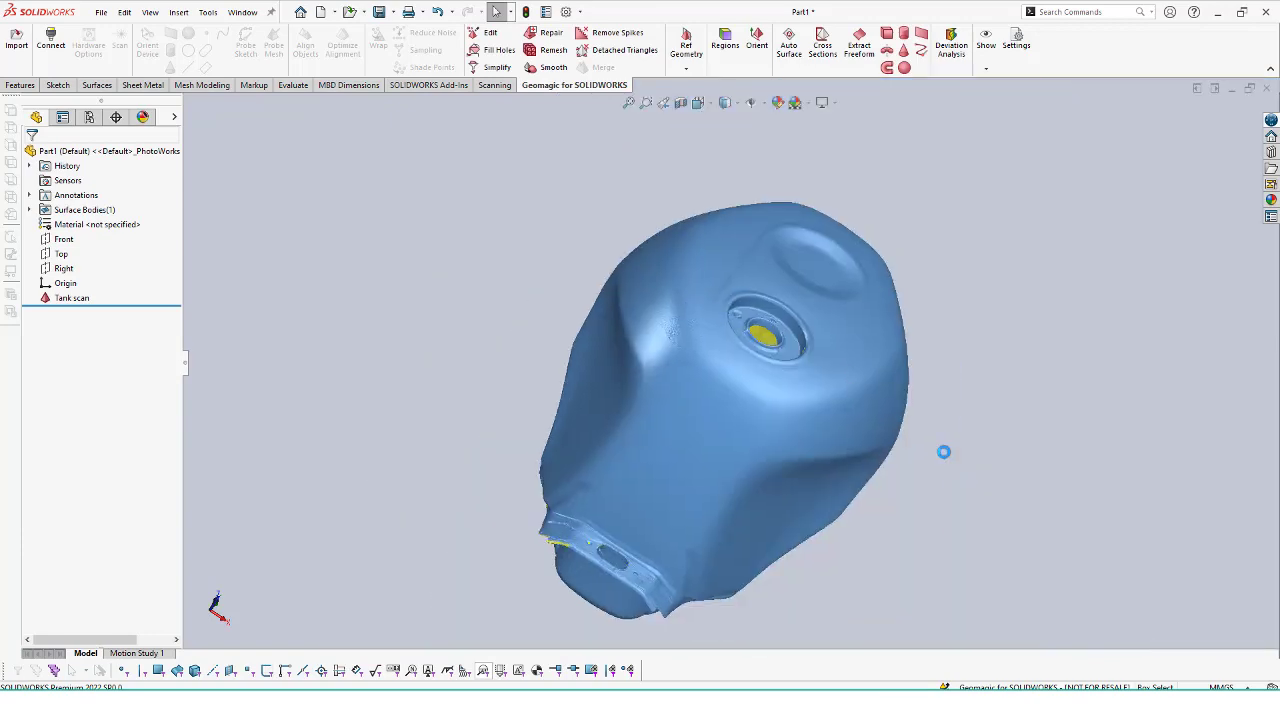
pyautogui.moveTo(943, 452)
pyautogui.mouseDown(button='middle')
pyautogui.moveTo(723, 416)
pyautogui.moveTo(615, 238)
pyautogui.moveTo(594, 229)
pyautogui.moveTo(686, 229)
pyautogui.moveTo(689, 303)
pyautogui.moveTo(648, 372)
pyautogui.moveTo(403, 603)
pyautogui.moveTo(458, 595)
pyautogui.mouseUp(button='middle')
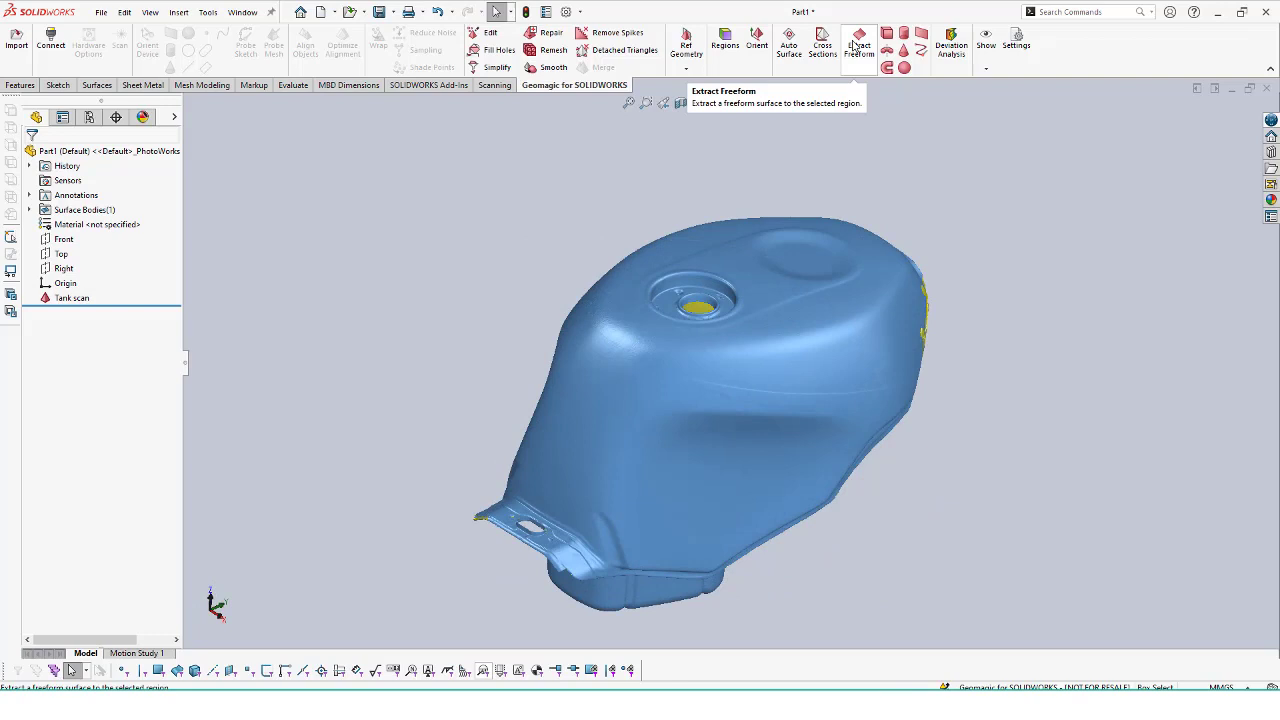
# - Start Extract Freeform and try selecting the tank's large upper surface region
pyautogui.click(853, 46)
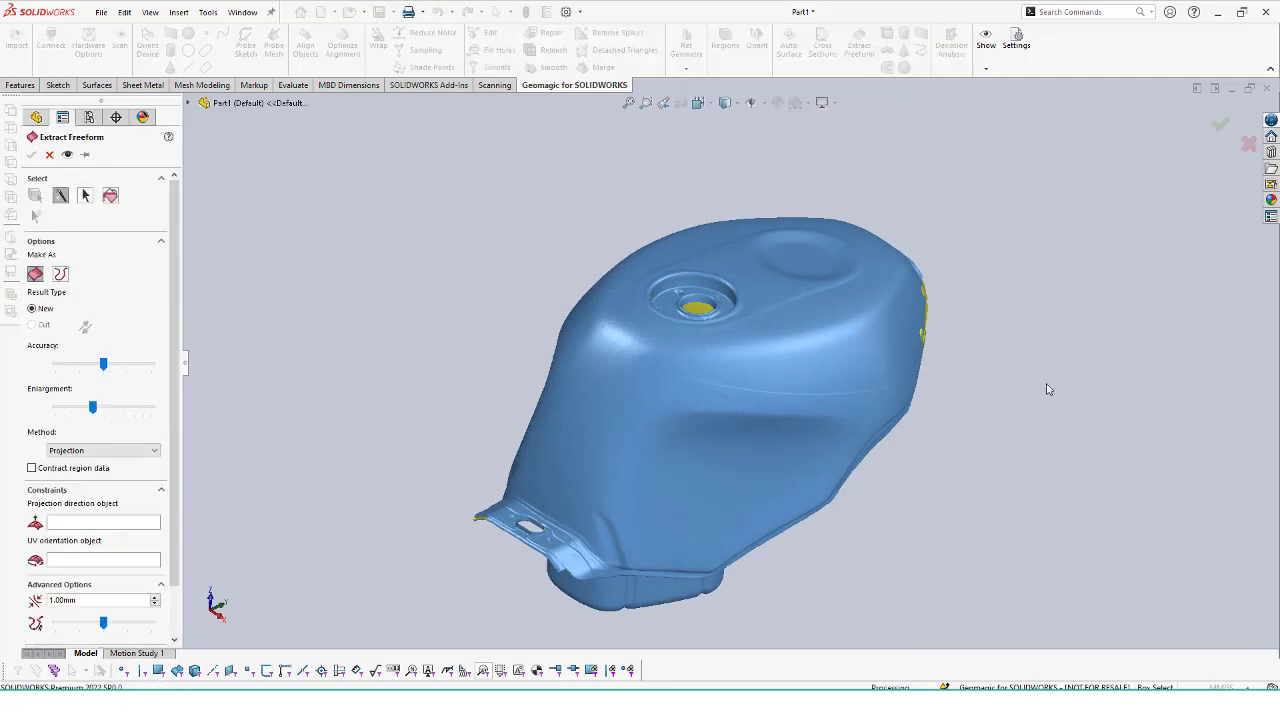
pyautogui.scroll(-2, 1100, 380)
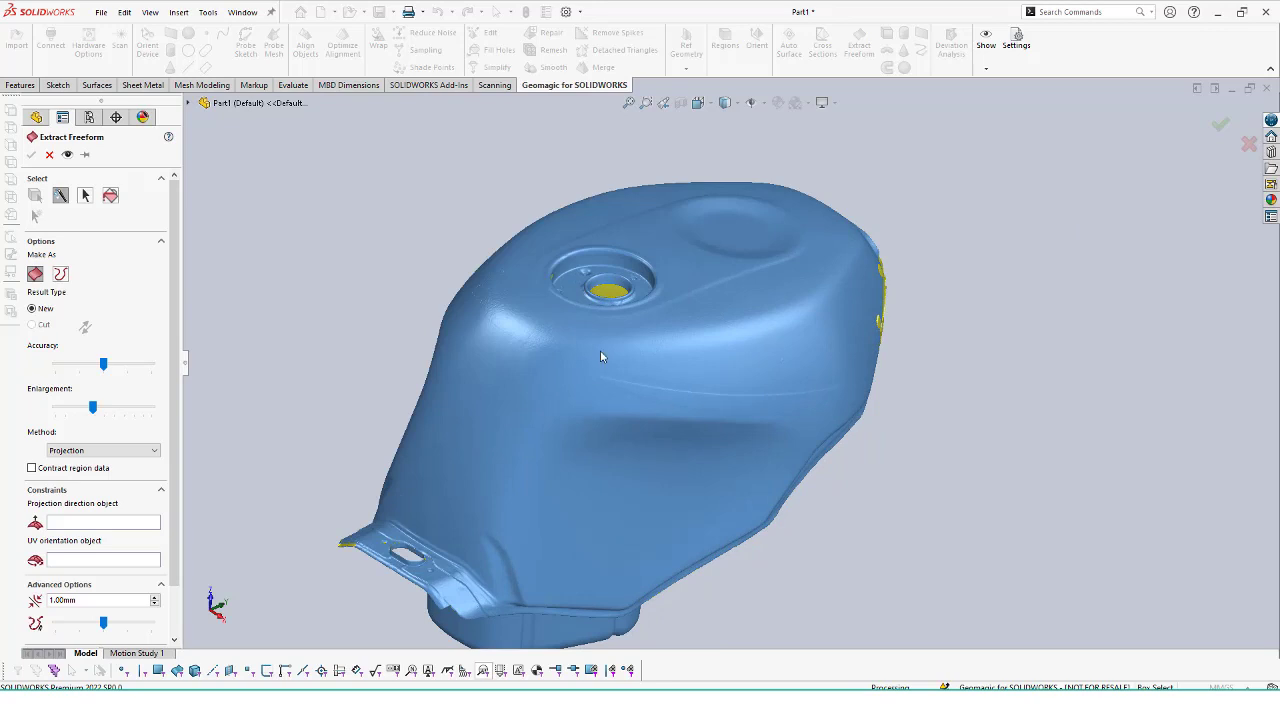
pyautogui.click(500, 420)
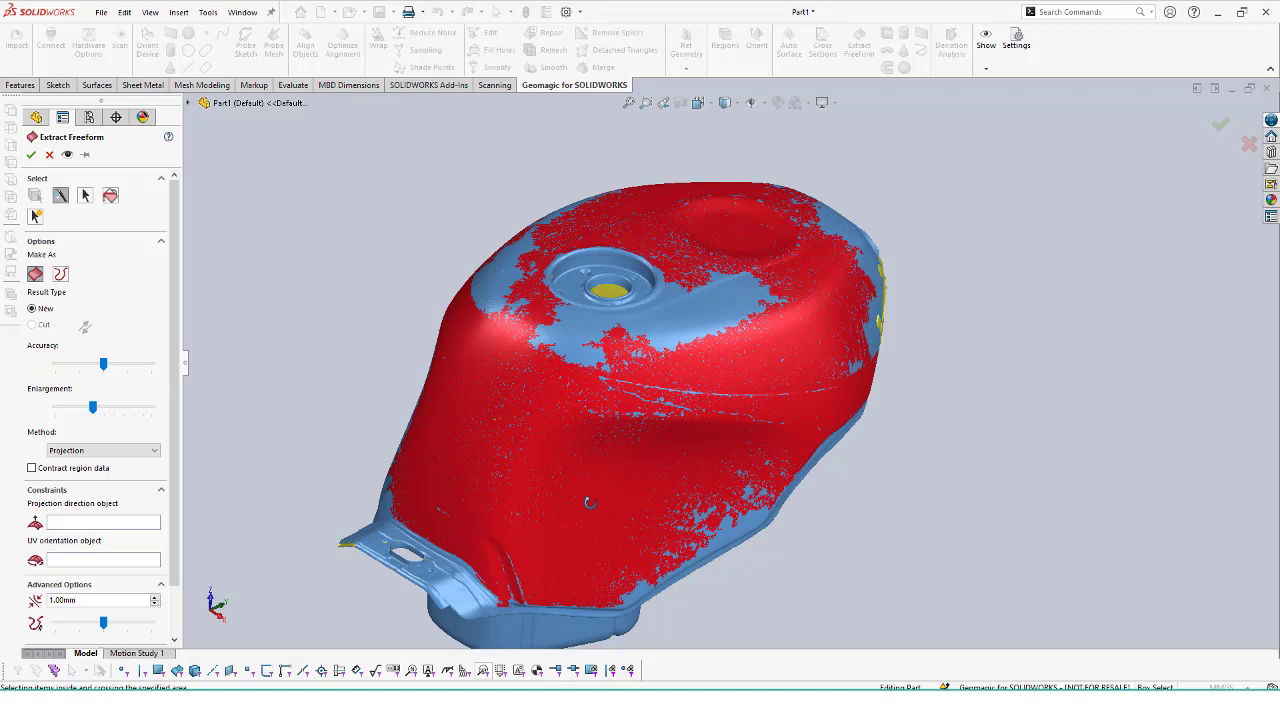
pyautogui.moveTo(590, 502); pyautogui.dragTo(560, 420, button='middle')
# - Switch to Lasso Select and trace a boundary around the tank's upper body from the side
pyautogui.click(85, 195)
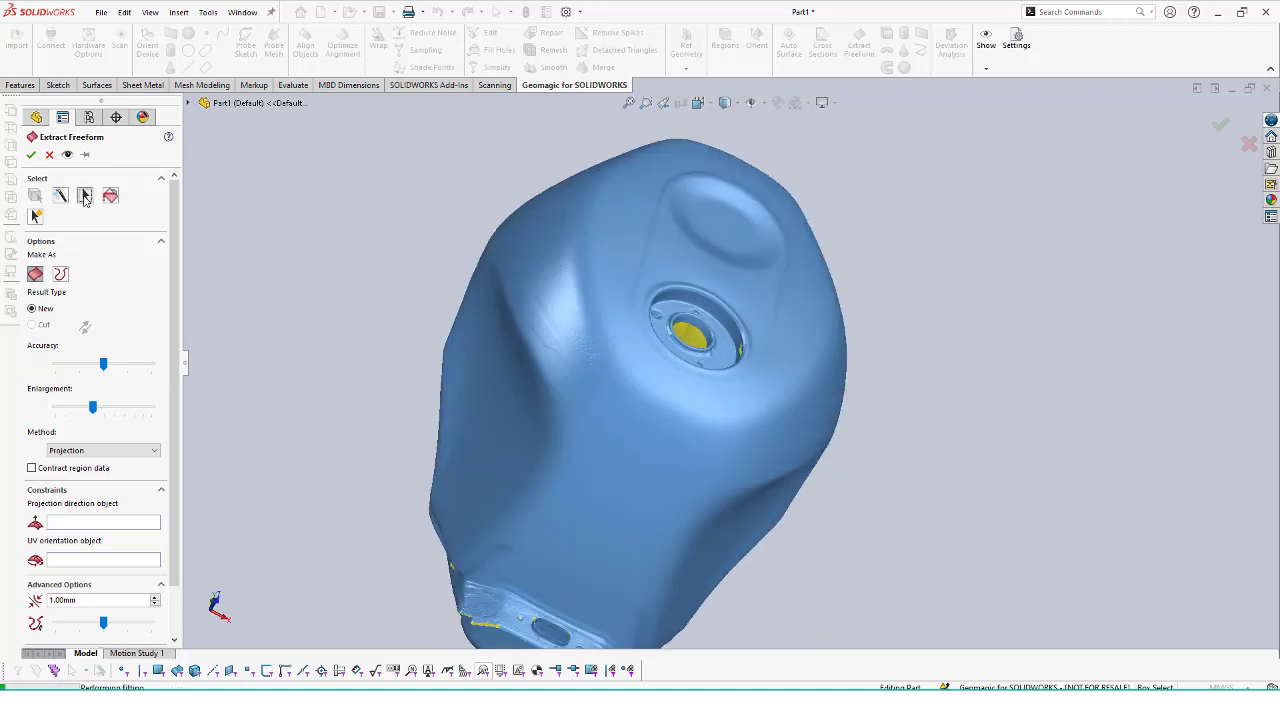
pyautogui.rightClick(492, 305)
pyautogui.click(546, 280)
pyautogui.moveTo(571, 314); pyautogui.dragTo(657, 509, button='middle')
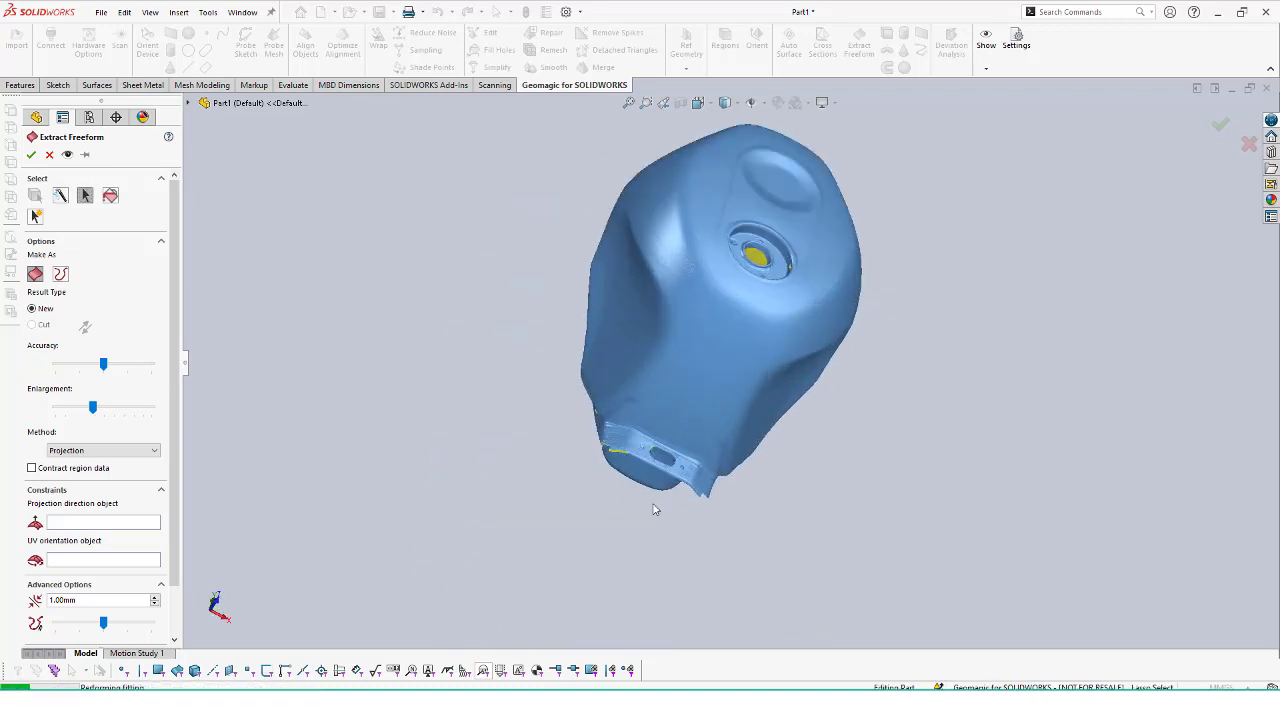
pyautogui.scroll(-5, 700, 450)
pyautogui.moveTo(718, 417); pyautogui.dragTo(577, 306, button='middle')
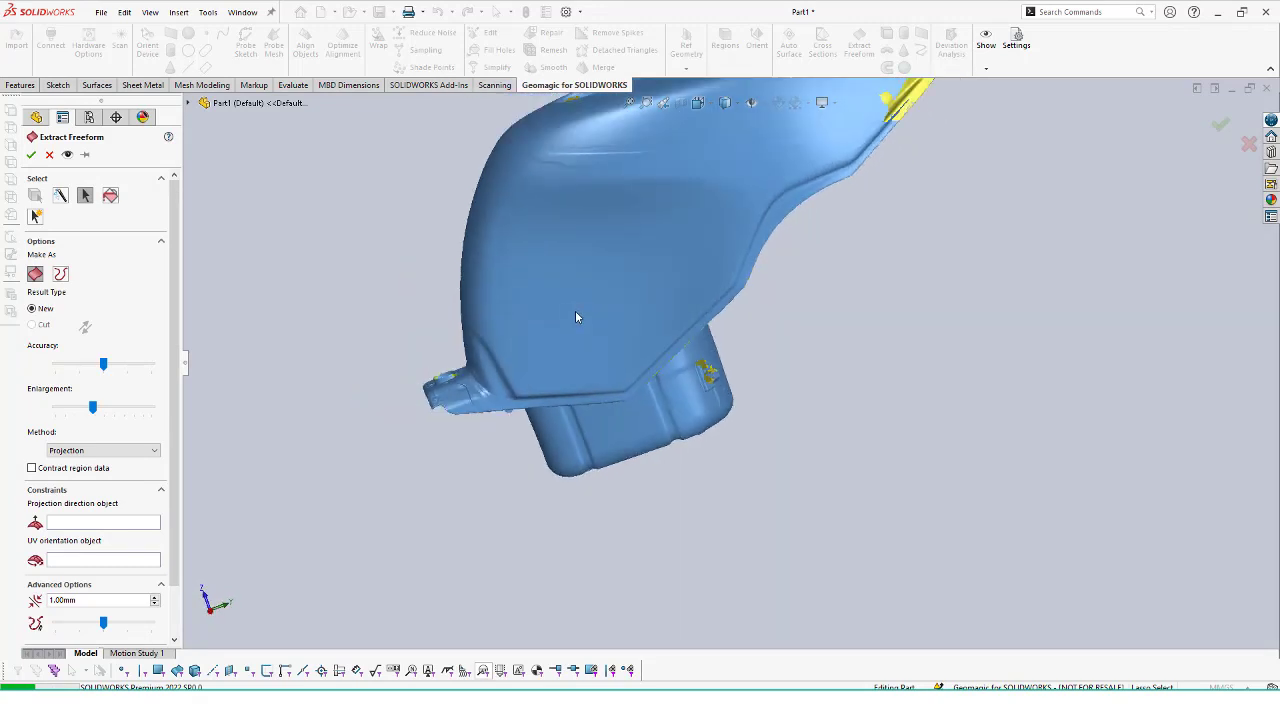
pyautogui.scroll(3, 727, 349)
pyautogui.moveTo(727, 349); pyautogui.dragTo(630, 457, button='middle')
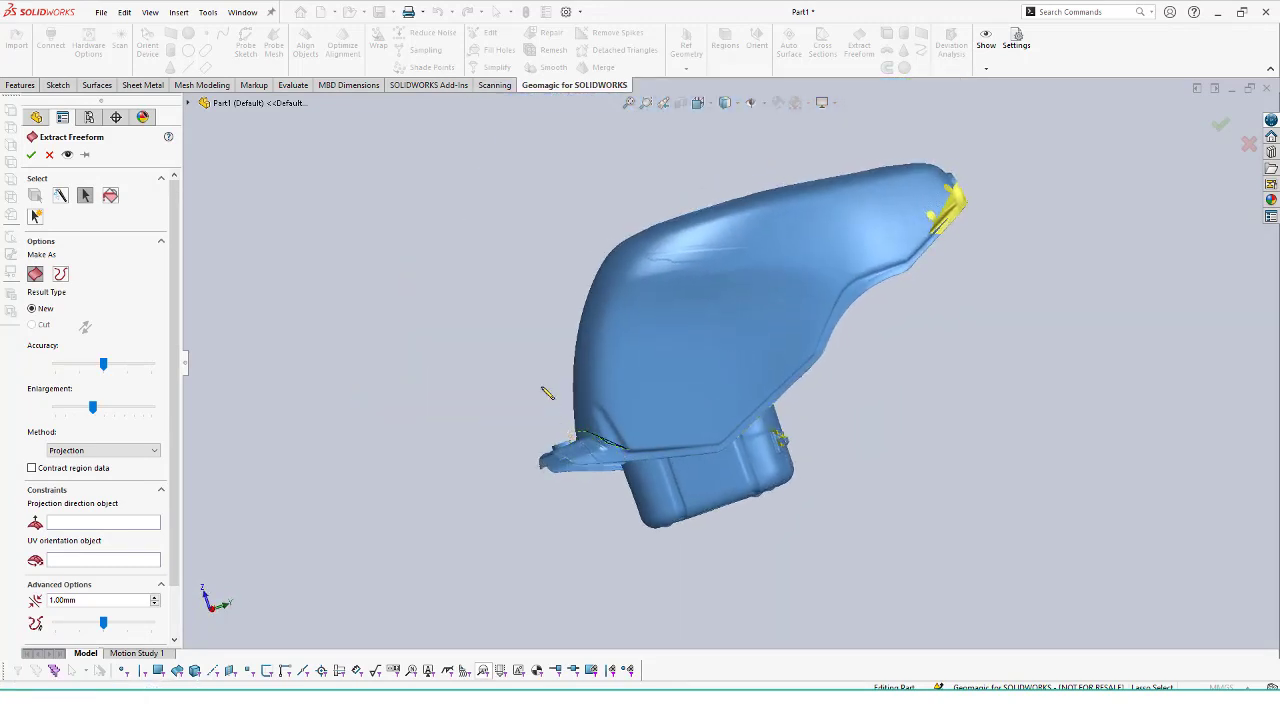
pyautogui.moveTo(547, 393); pyautogui.dragTo(948, 188)
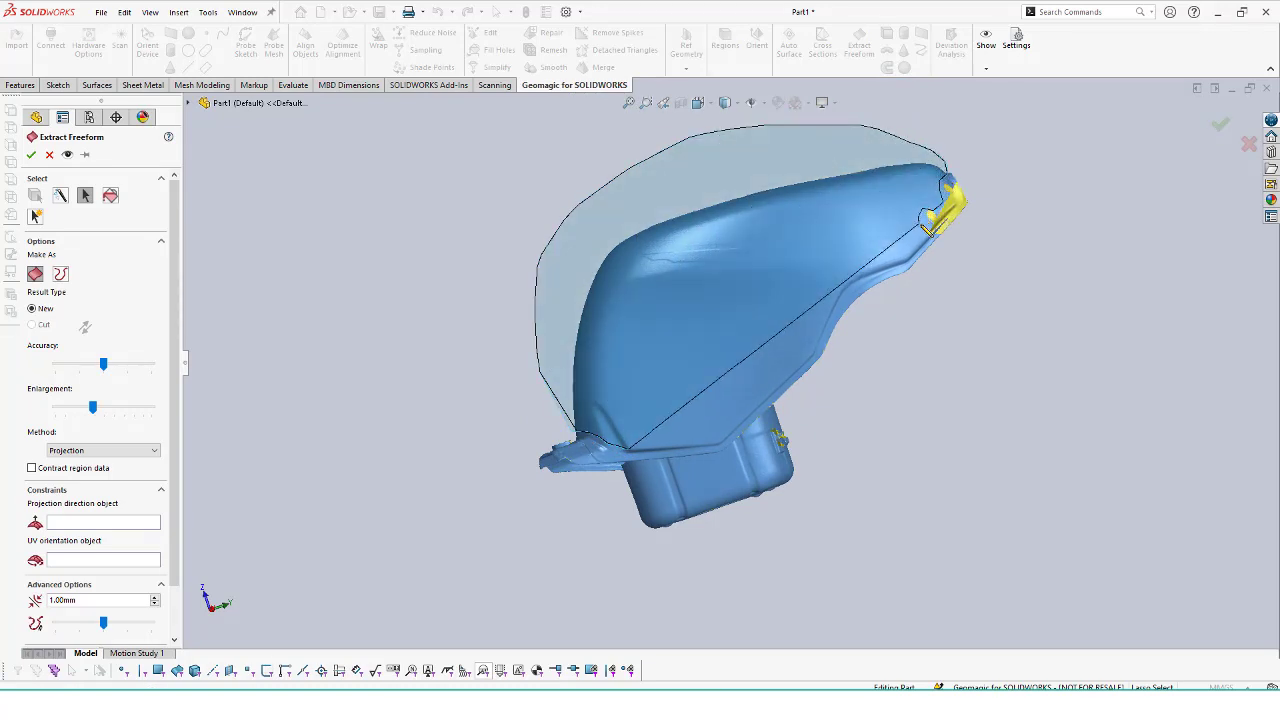
pyautogui.moveTo(928, 228)
pyautogui.mouseDown()
pyautogui.moveTo(860, 277)
pyautogui.moveTo(805, 360)
pyautogui.moveTo(715, 438)
pyautogui.mouseUp()
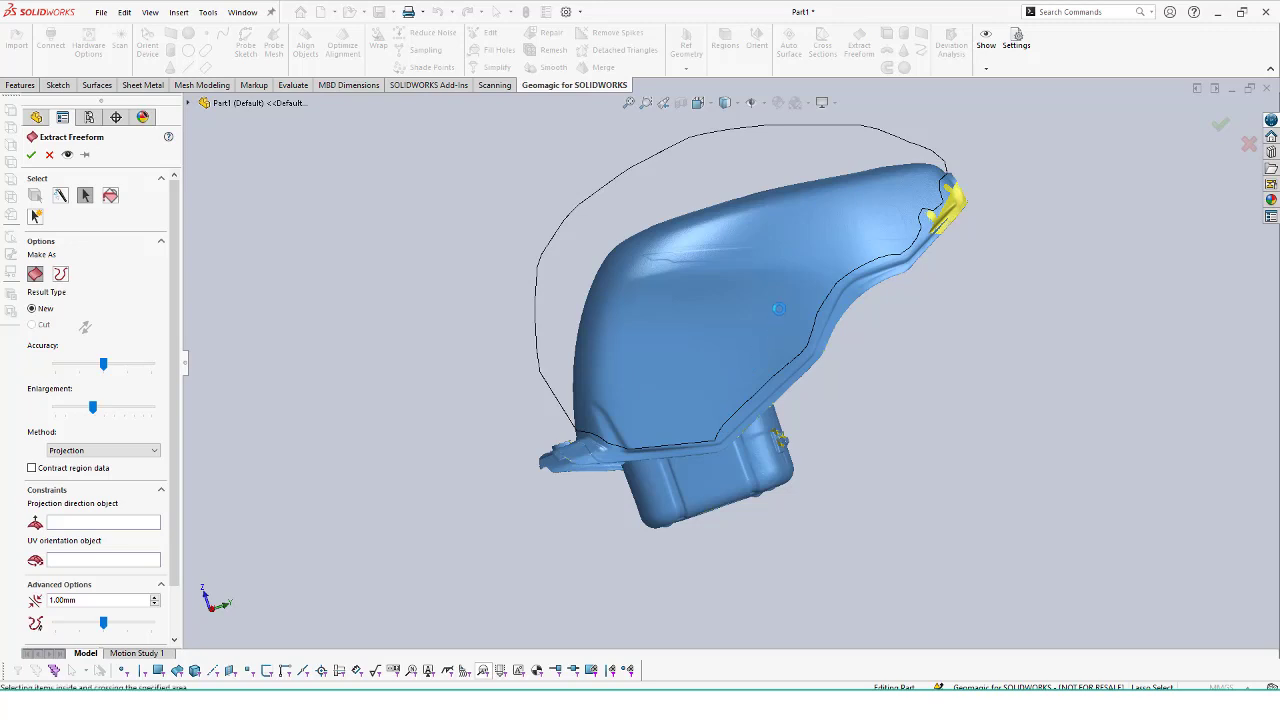
# - Close the lasso and add the remaining unselected gaps to the fitting region
pyautogui.moveTo(1003, 229); pyautogui.dragTo(965, 269, button='middle')
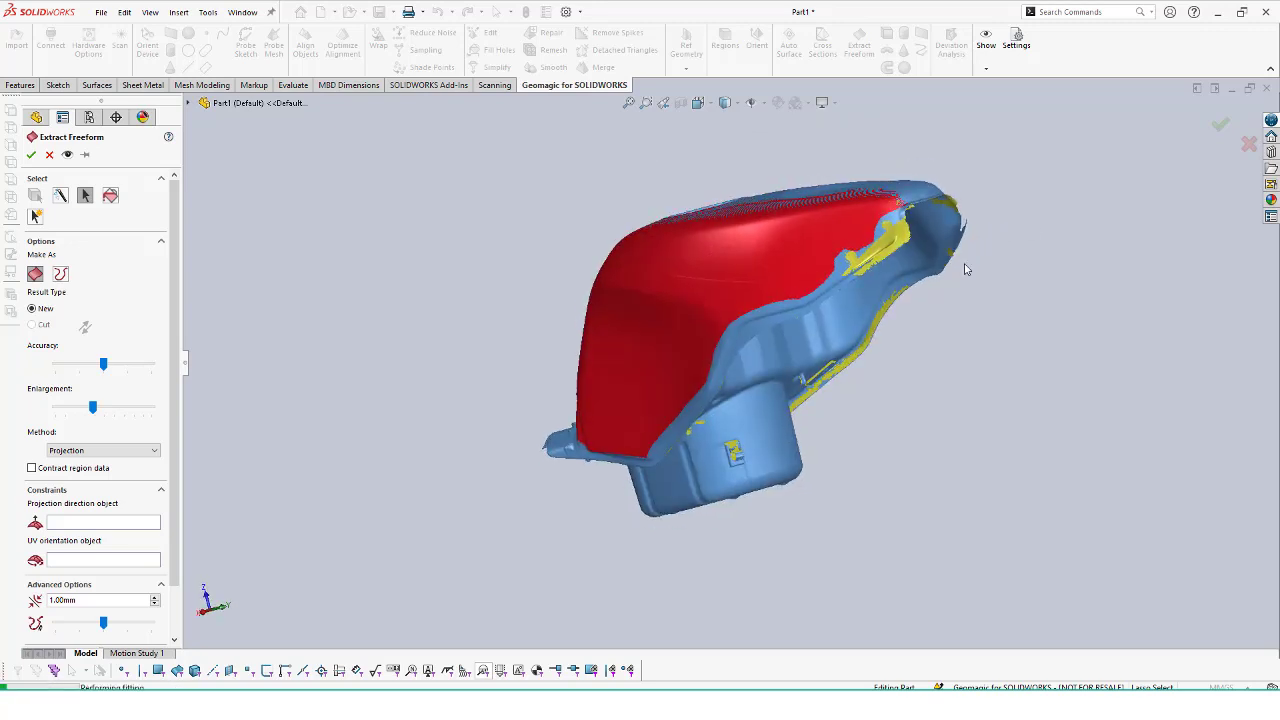
pyautogui.scroll(-5, 838, 262)
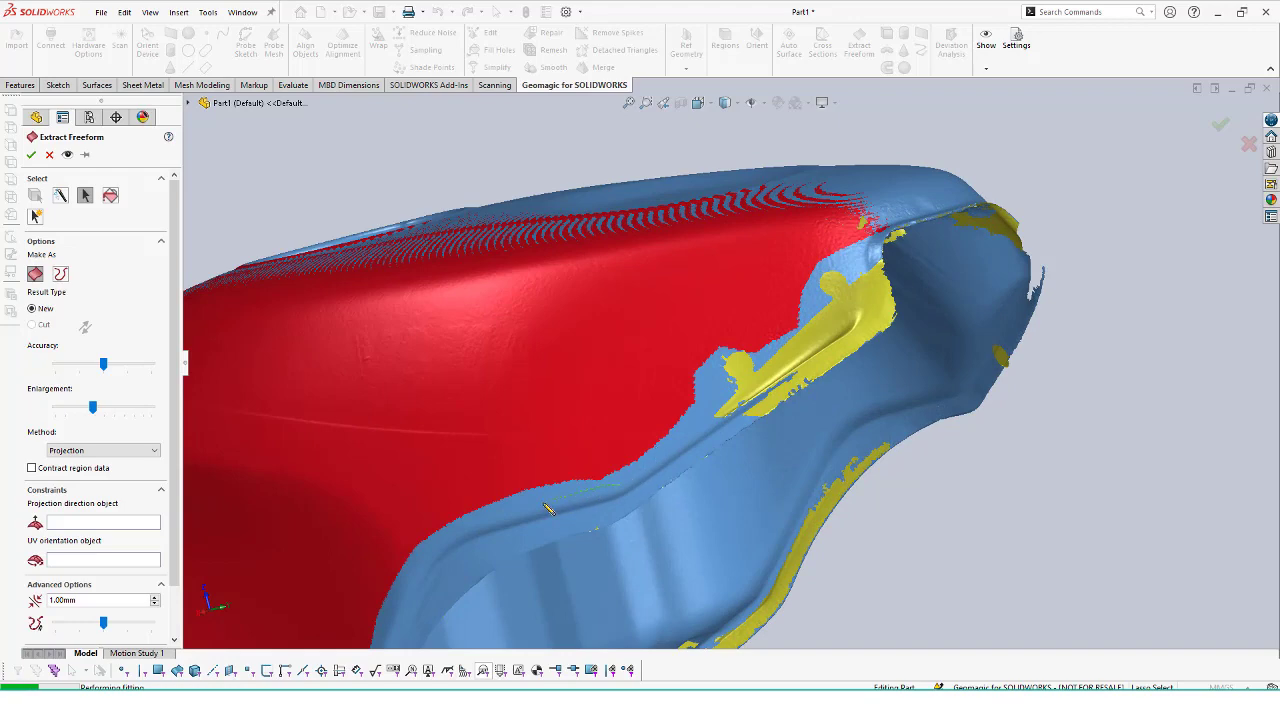
pyautogui.moveTo(547, 509); pyautogui.dragTo(620, 484)
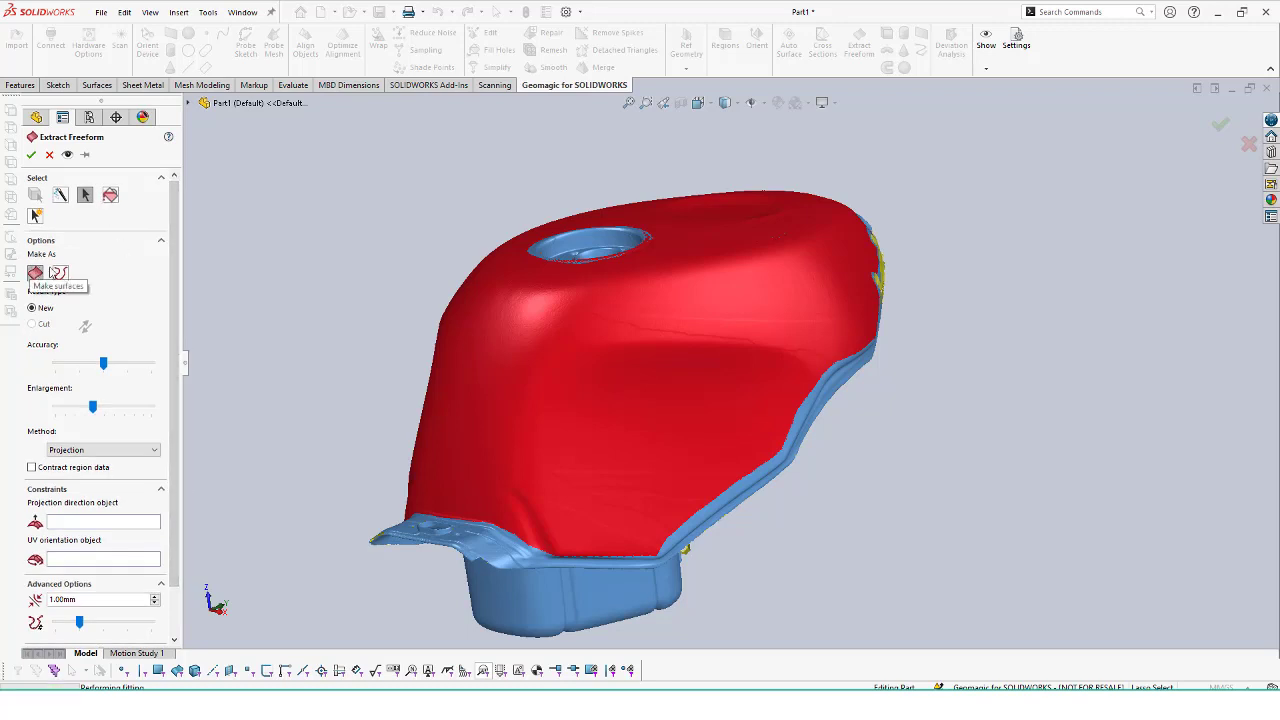
# - Set accuracy to maximum and the Free fitting method, then inspect the surface preview
pyautogui.moveTo(104, 365); pyautogui.dragTo(147, 367)
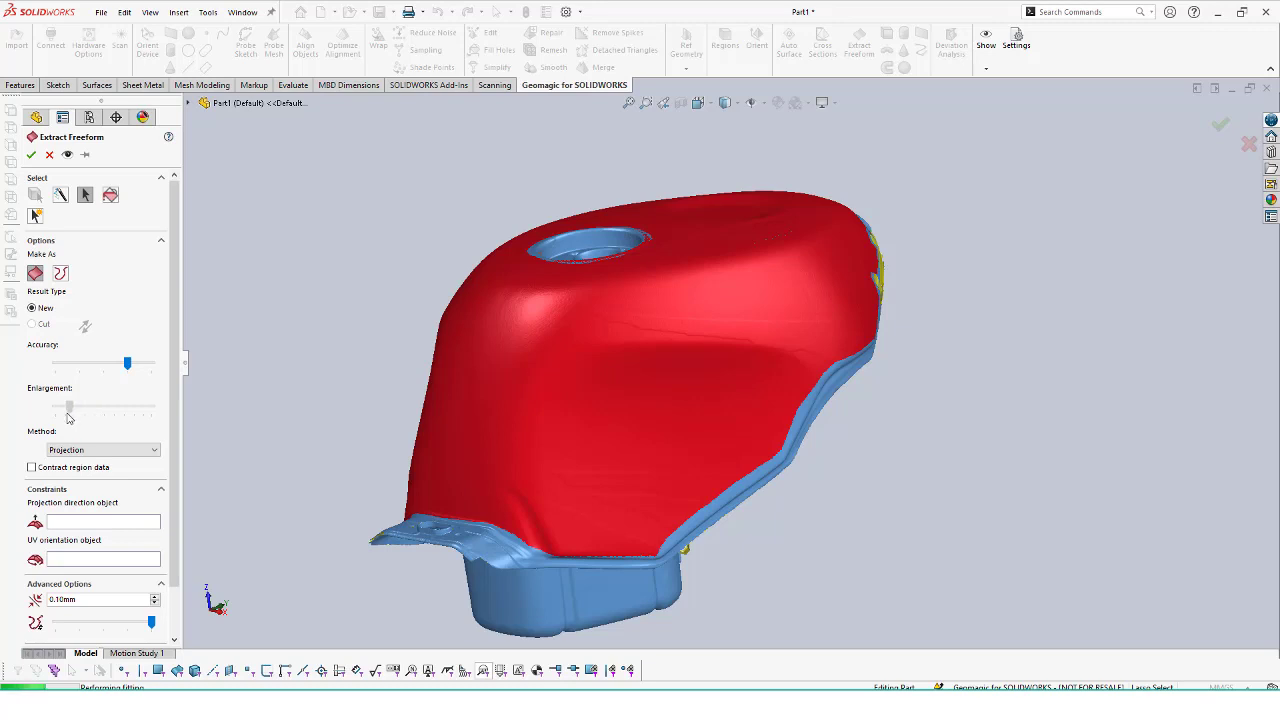
pyautogui.click(79, 452)
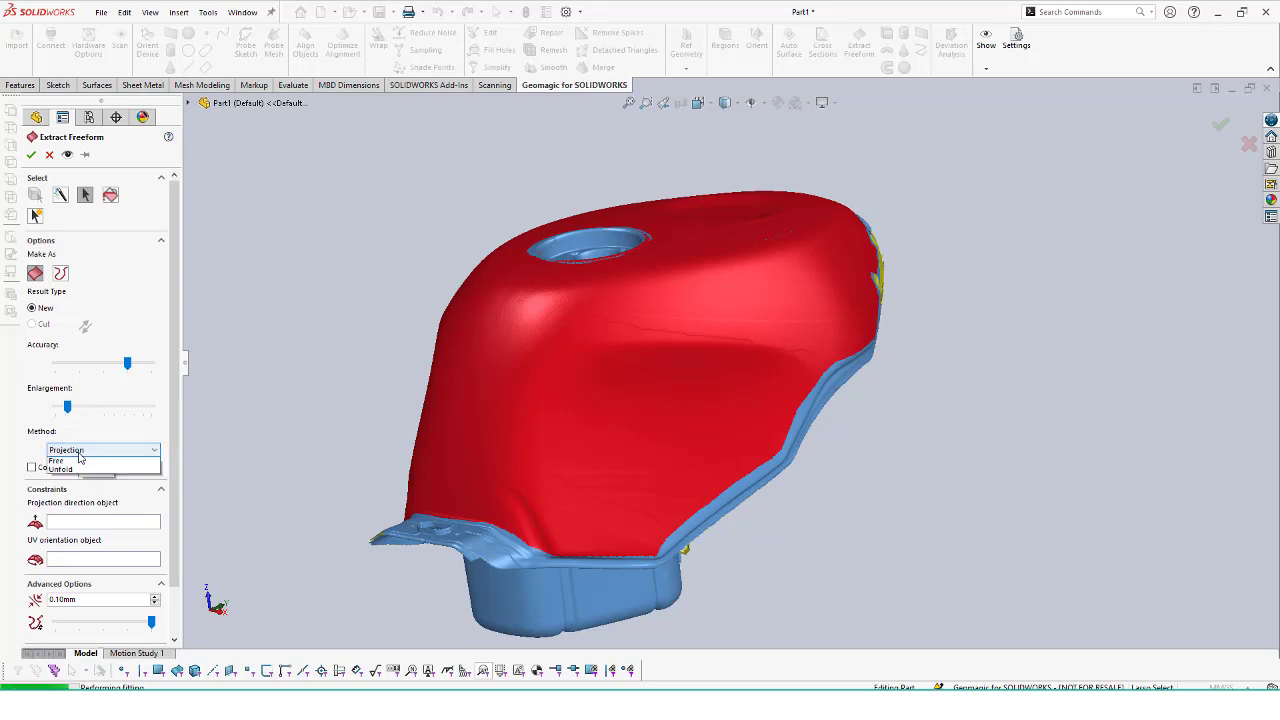
pyautogui.click(79, 469)
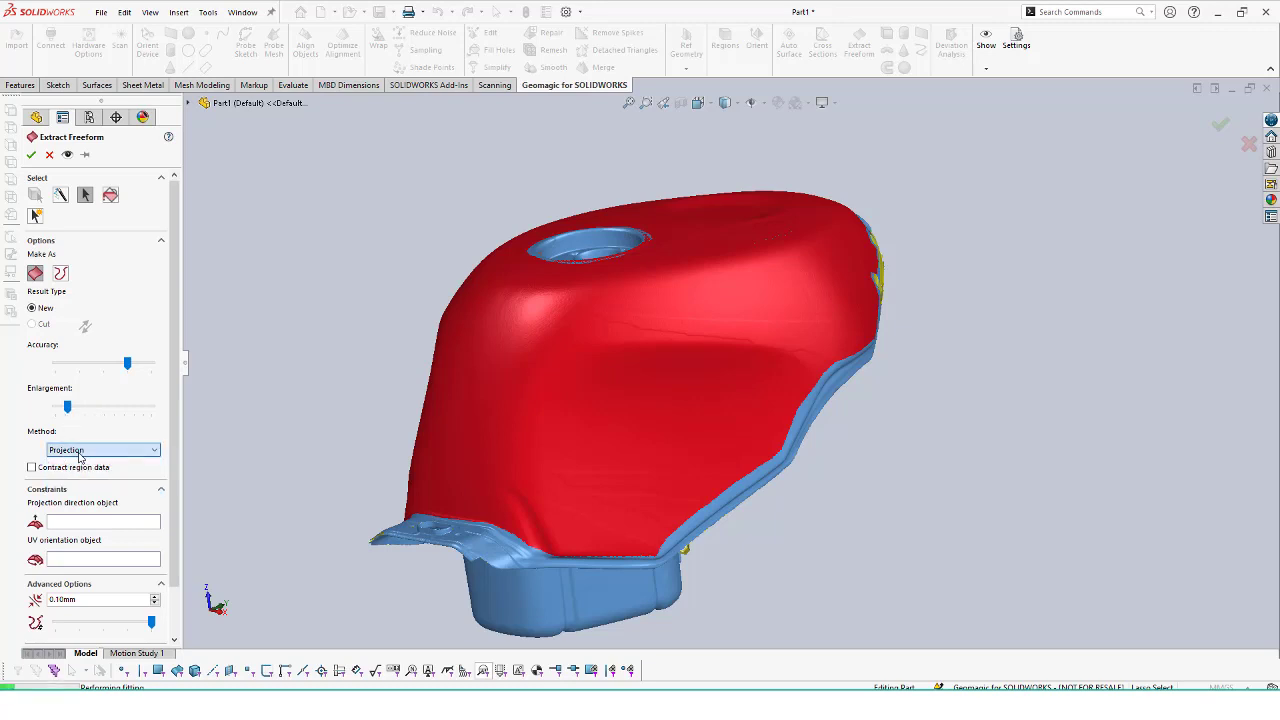
pyautogui.moveTo(513, 147)
pyautogui.mouseDown(button='middle')
pyautogui.moveTo(480, 181)
pyautogui.moveTo(512, 145)
pyautogui.moveTo(677, 182)
pyautogui.mouseUp(button='middle')
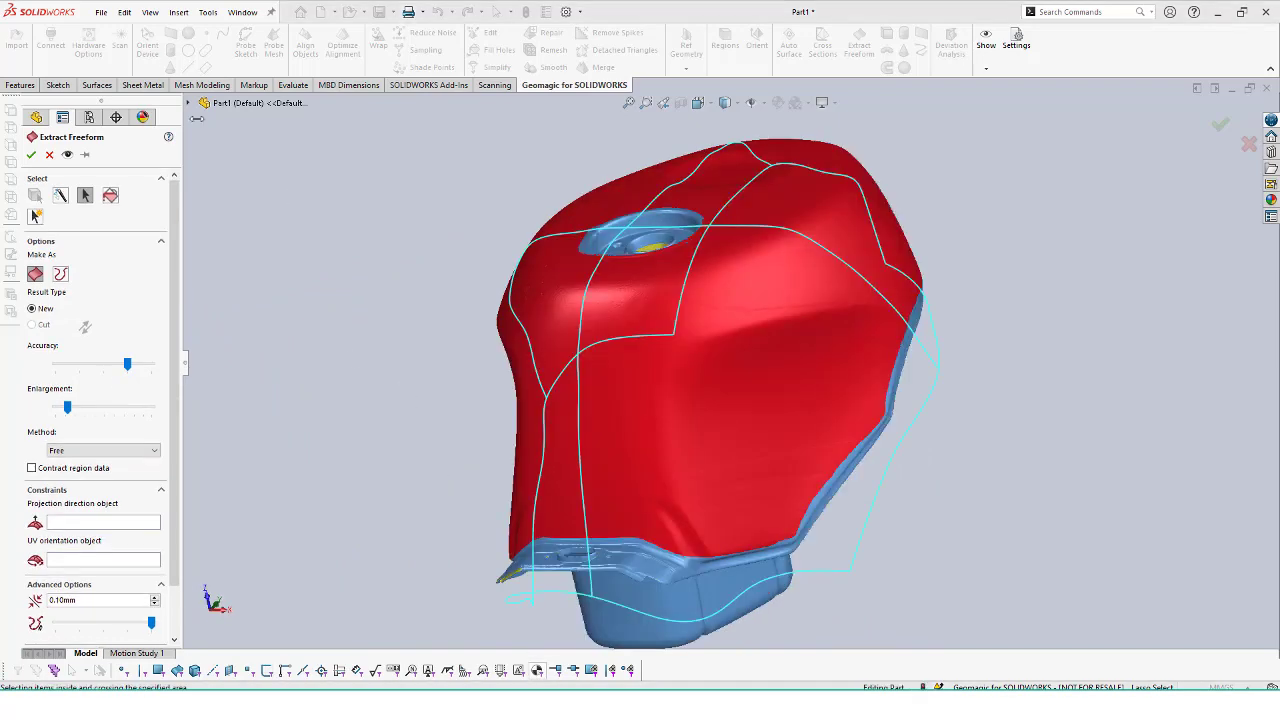
pyautogui.moveTo(500, 296)
pyautogui.mouseDown(button='middle')
pyautogui.moveTo(730, 341)
pyautogui.moveTo(838, 382)
pyautogui.mouseUp(button='middle')
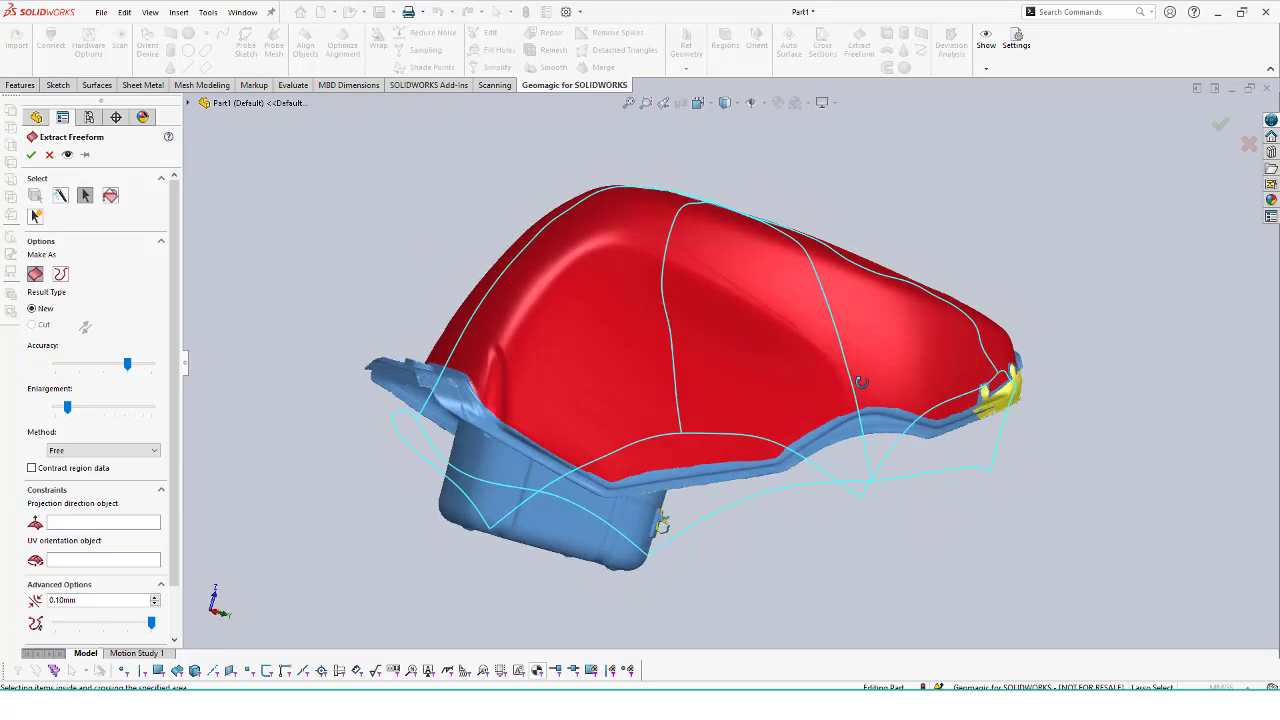
# - Accept the fit to create the Freeform_2 surface
pyautogui.moveTo(861, 382); pyautogui.dragTo(830, 480, button='middle')
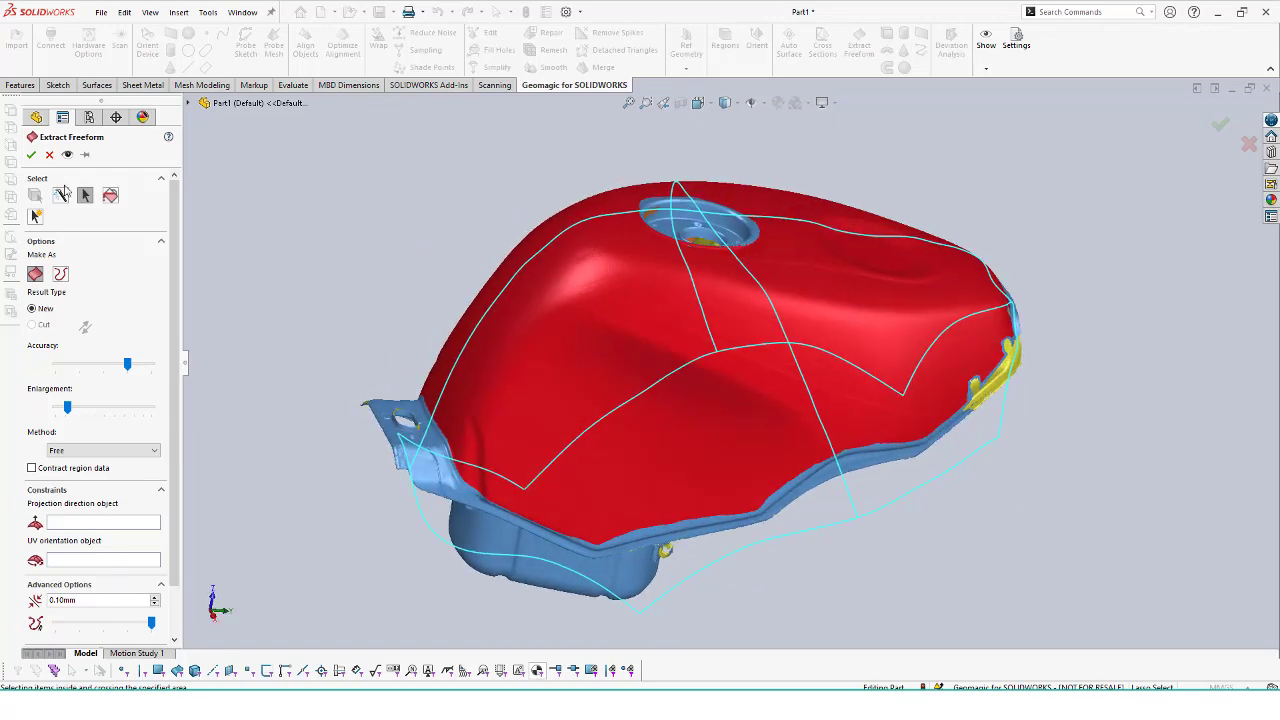
pyautogui.click(31, 156)
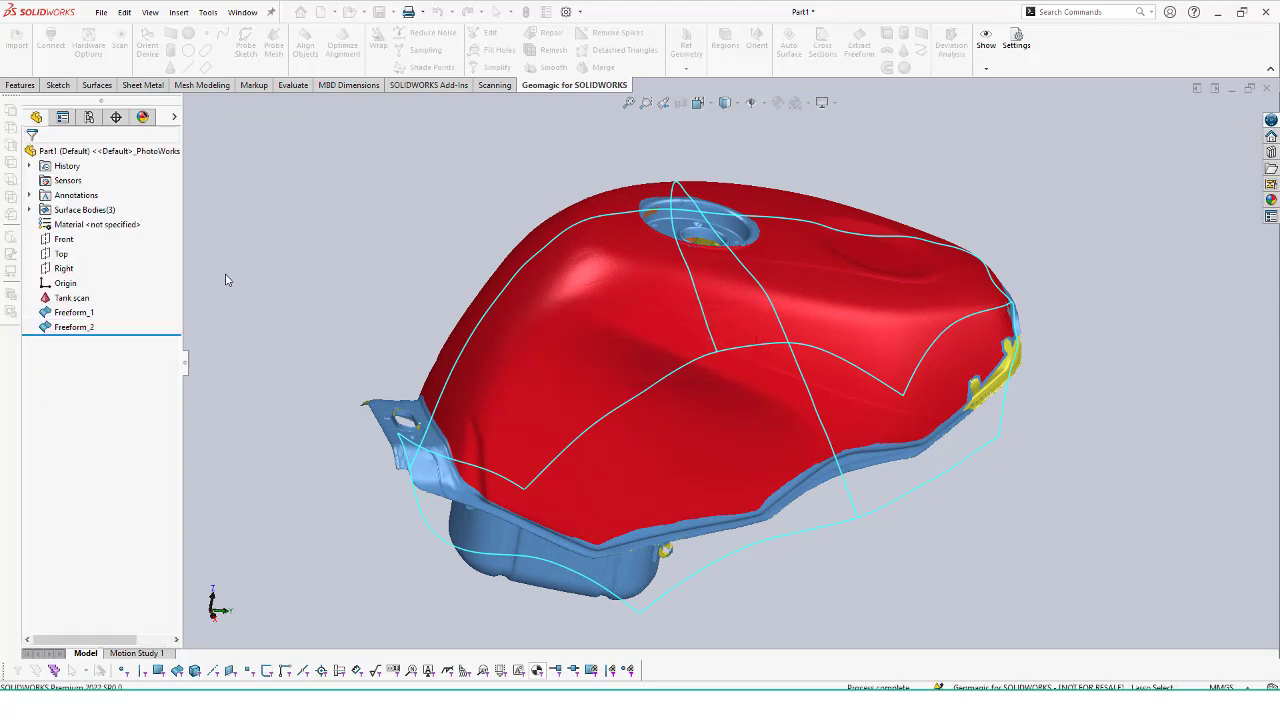
pyautogui.moveTo(236, 319)
pyautogui.mouseDown(button='middle')
pyautogui.moveTo(294, 354)
pyautogui.moveTo(206, 352)
pyautogui.moveTo(215, 305)
pyautogui.moveTo(335, 254)
pyautogui.moveTo(205, 303)
pyautogui.moveTo(577, 303)
pyautogui.moveTo(571, 366)
pyautogui.moveTo(158, 170)
pyautogui.mouseUp(button='middle')
# - Hide the Tank scan body to inspect Freeform_2 on its own
pyautogui.rightClick(68, 297)
pyautogui.click(84, 281)
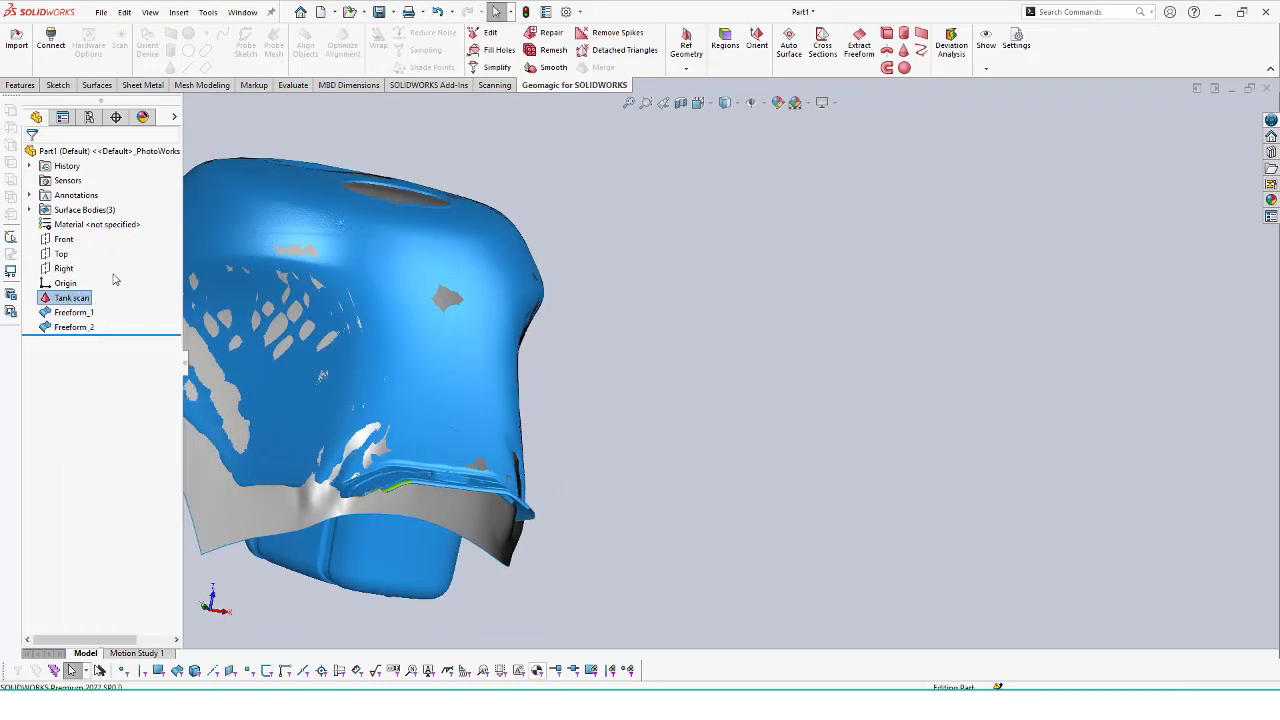
pyautogui.moveTo(598, 348)
pyautogui.mouseDown(button='middle')
pyautogui.moveTo(686, 303)
pyautogui.moveTo(749, 309)
pyautogui.moveTo(777, 329)
pyautogui.moveTo(651, 337)
pyautogui.moveTo(414, 409)
pyautogui.moveTo(466, 543)
pyautogui.moveTo(502, 571)
pyautogui.mouseUp(button='middle')
pyautogui.click(64, 268)
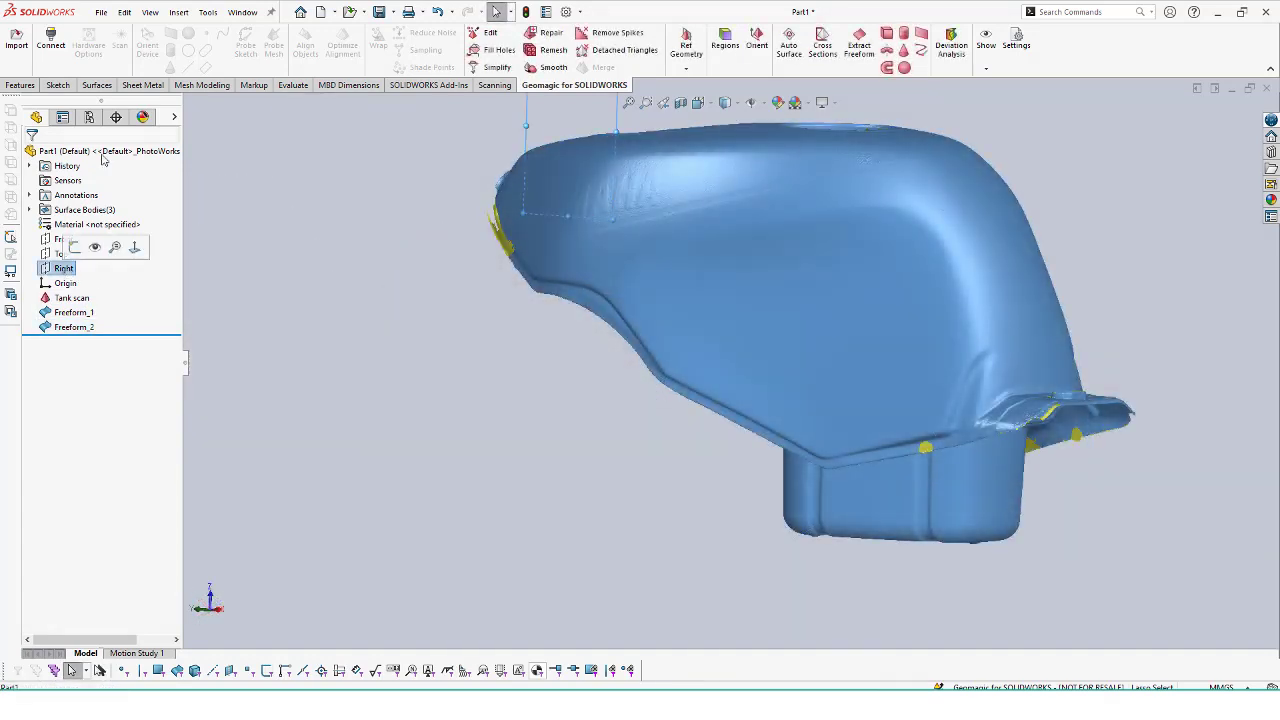
# - Start a Right-plane sketch and trace the tank's top and front edge with lines
pyautogui.click(58, 85)
pyautogui.click(19, 45)
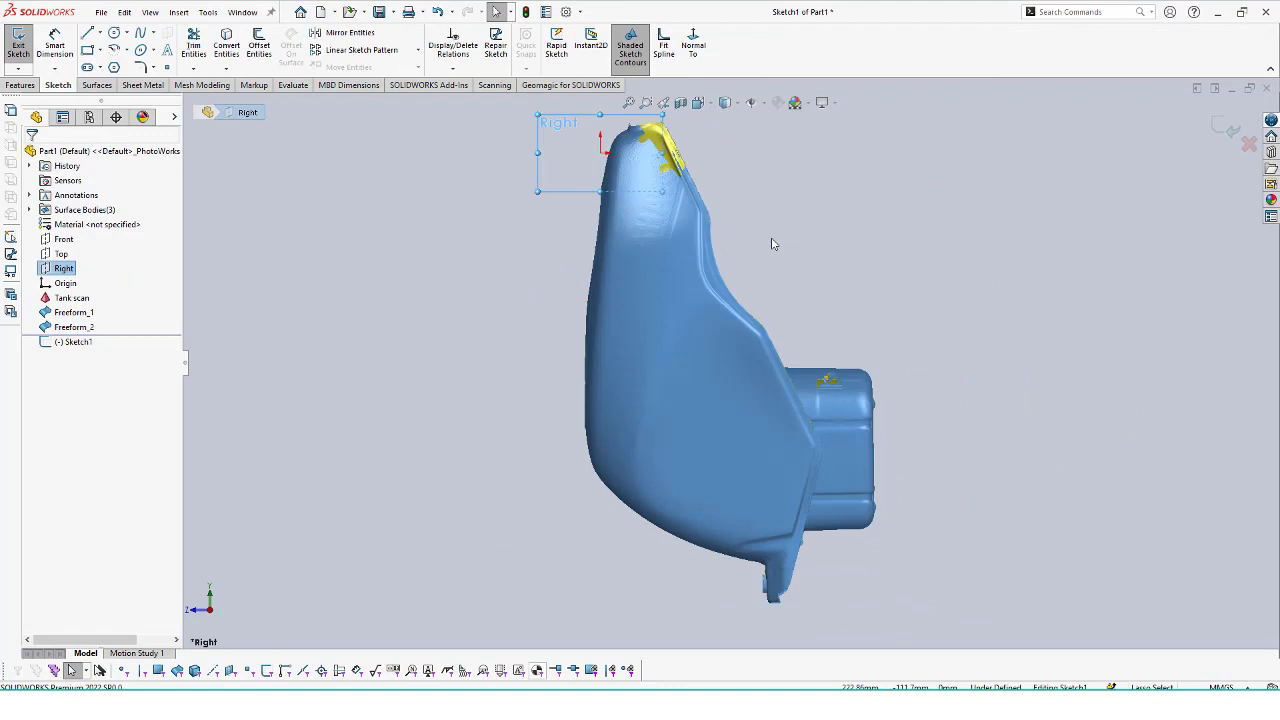
pyautogui.click(772, 243)
pyautogui.scroll(-3, 655, 135)
pyautogui.scroll(-3, 646, 148)
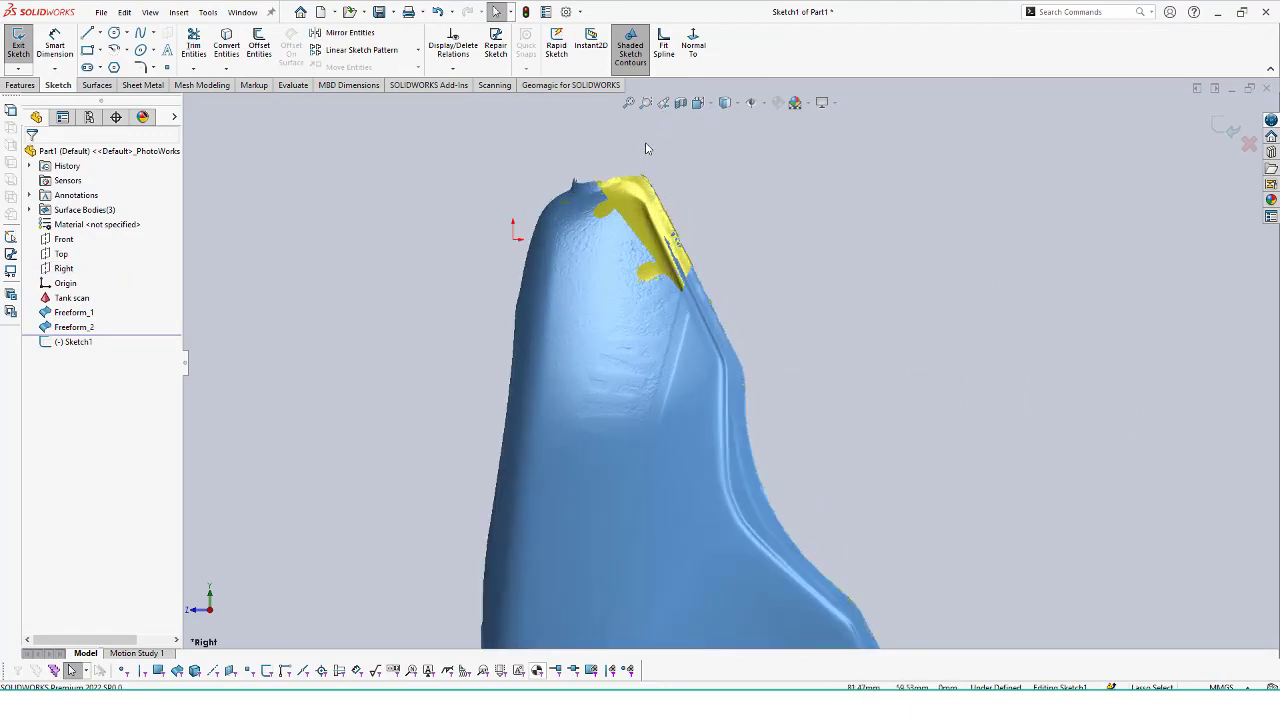
pyautogui.click(86, 42)
pyautogui.scroll(-3, 580, 205)
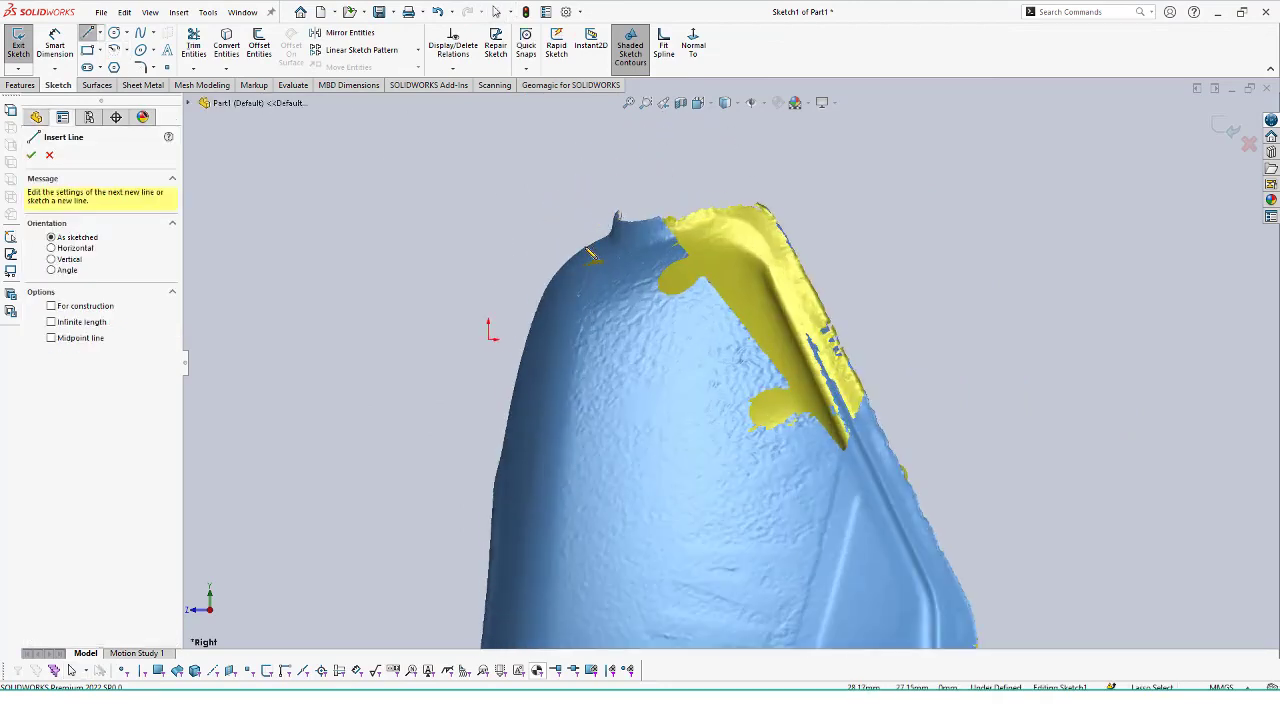
pyautogui.click(576, 243)
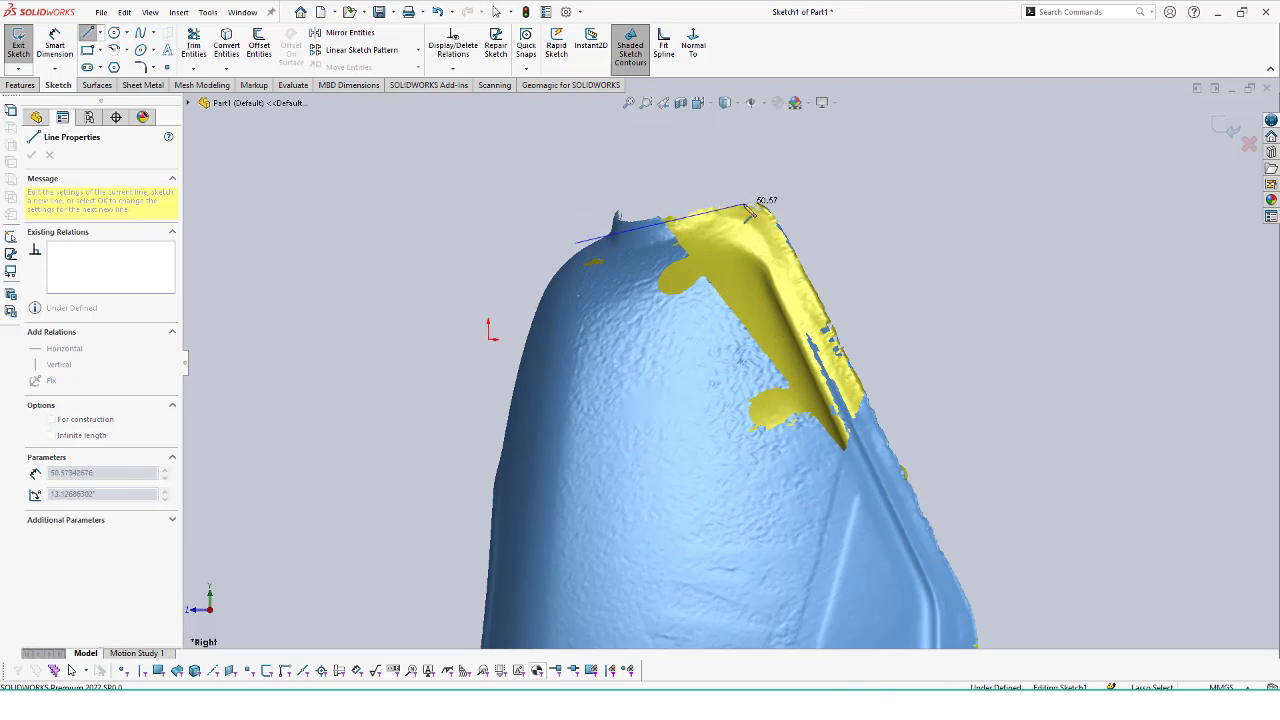
pyautogui.click(727, 201)
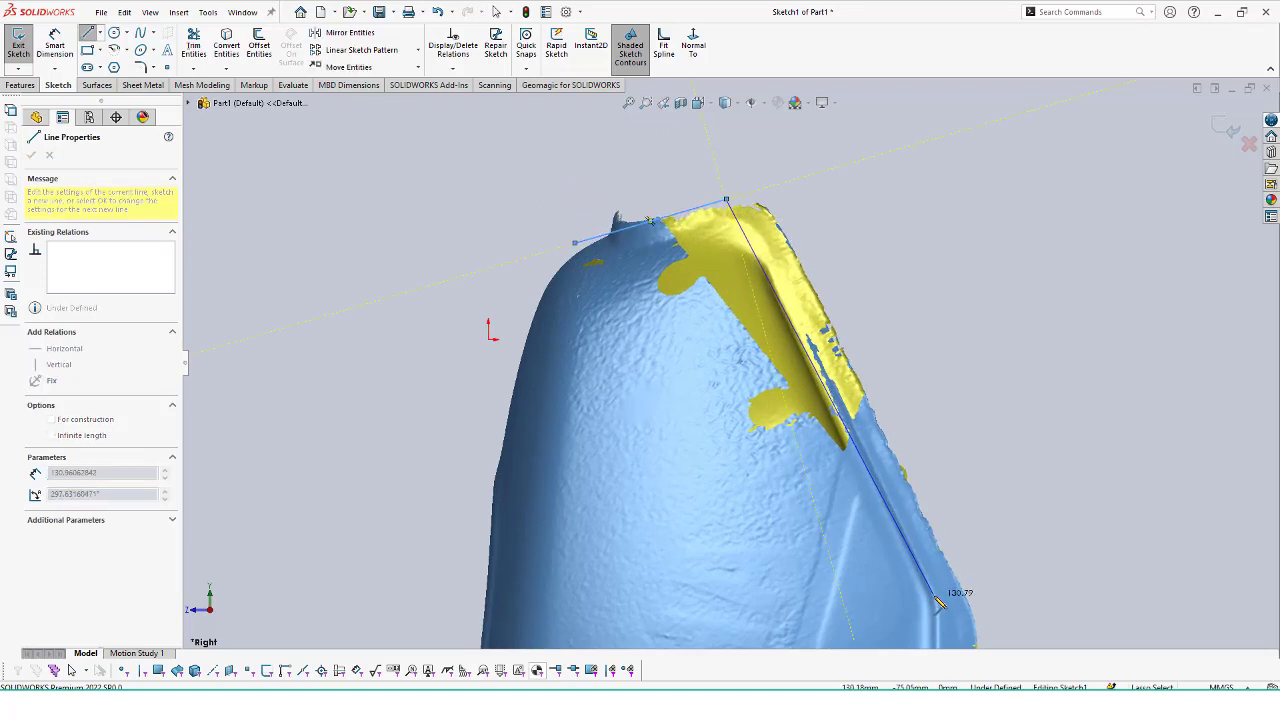
pyautogui.click(926, 575)
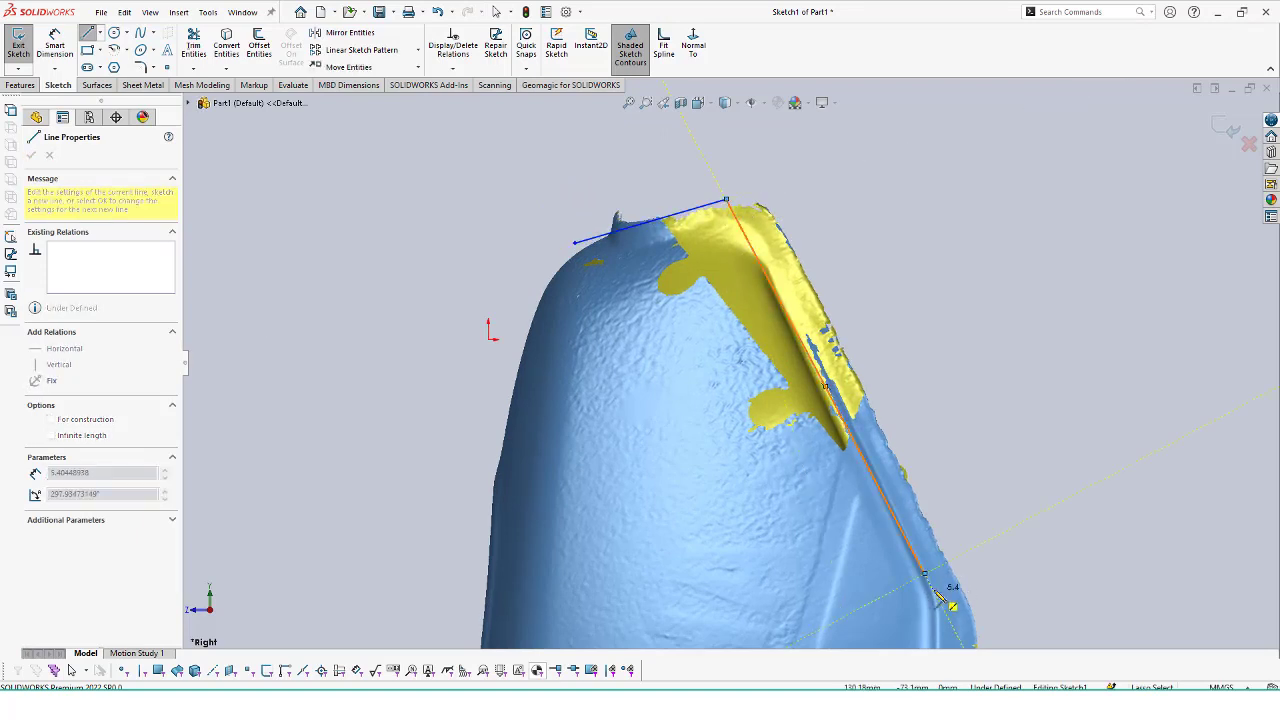
pyautogui.keyDown('ctrl'); pyautogui.moveTo(940, 600); pyautogui.dragTo(843, 495, button='middle'); pyautogui.keyUp('ctrl')
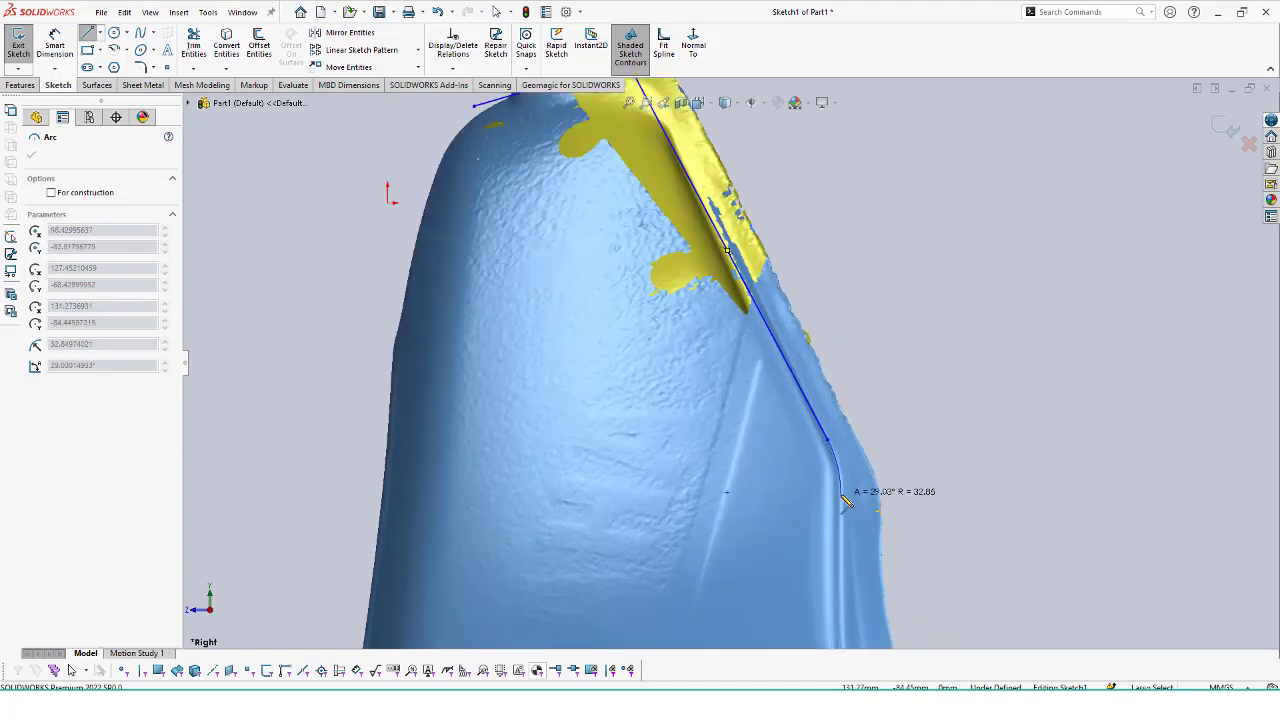
pyautogui.scroll(2, 800, 480)
pyautogui.scroll(-3, 802, 523)
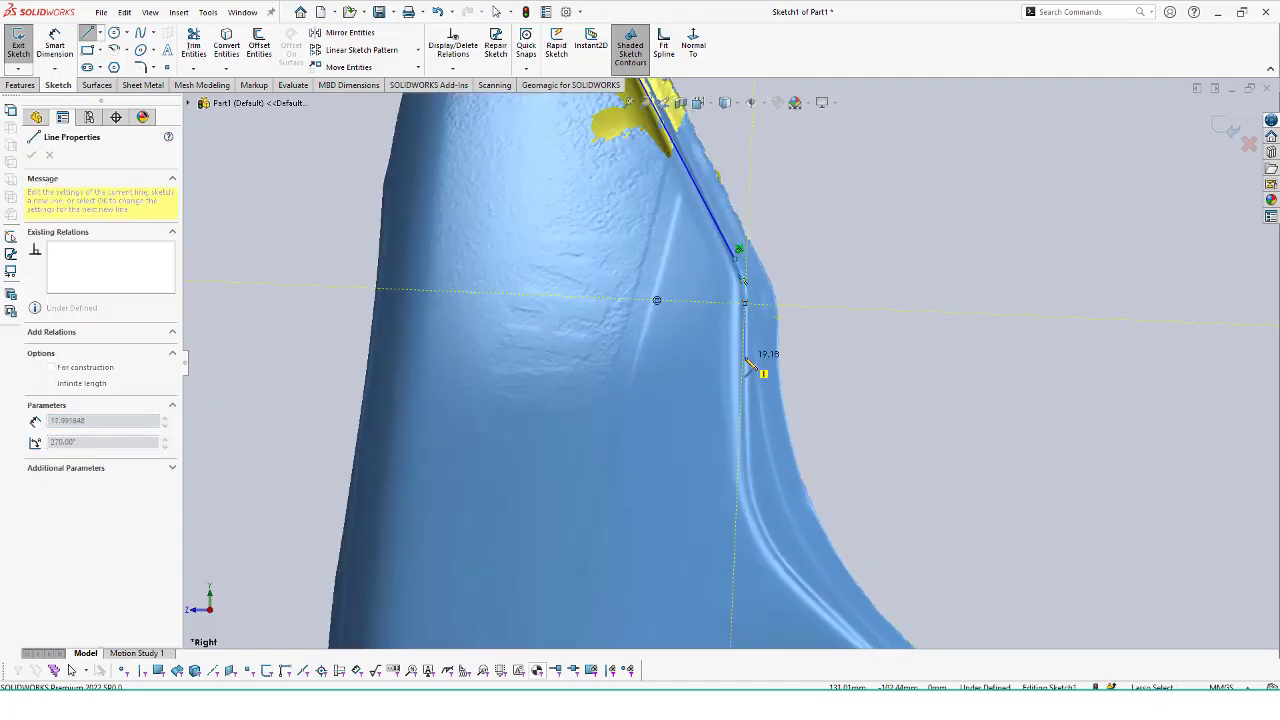
pyautogui.click(743, 283)
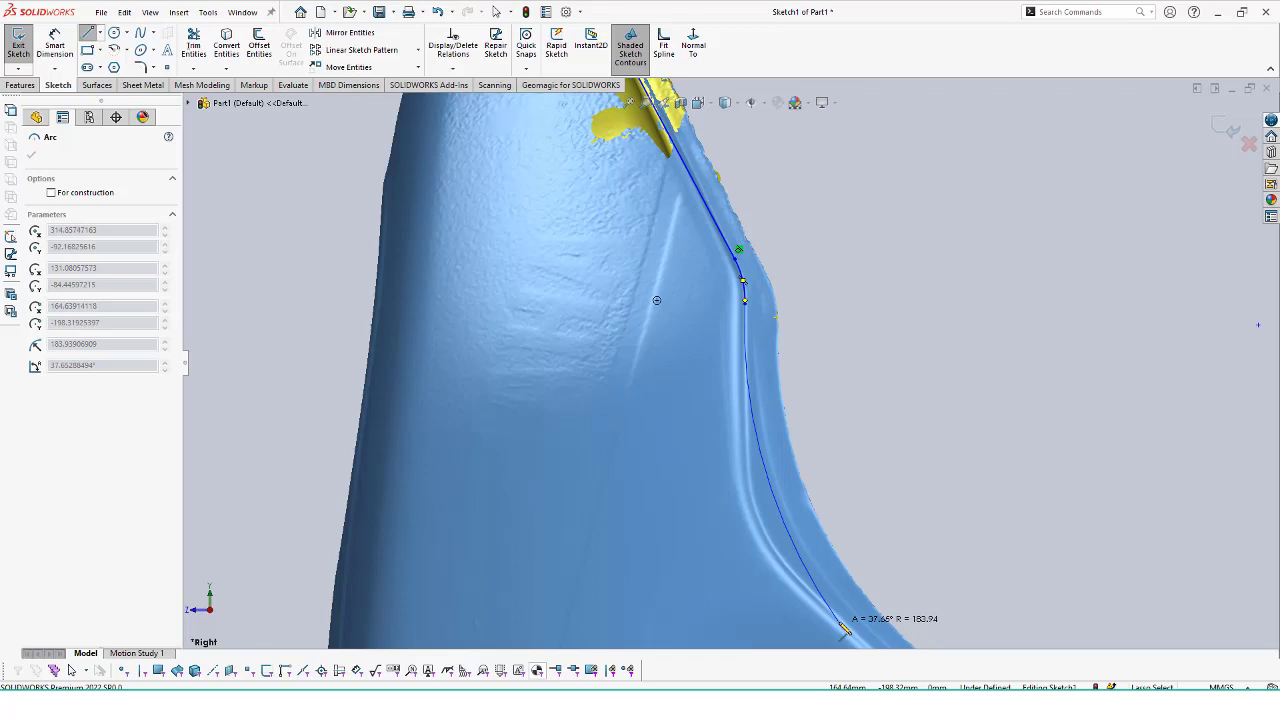
pyautogui.press('Escape')
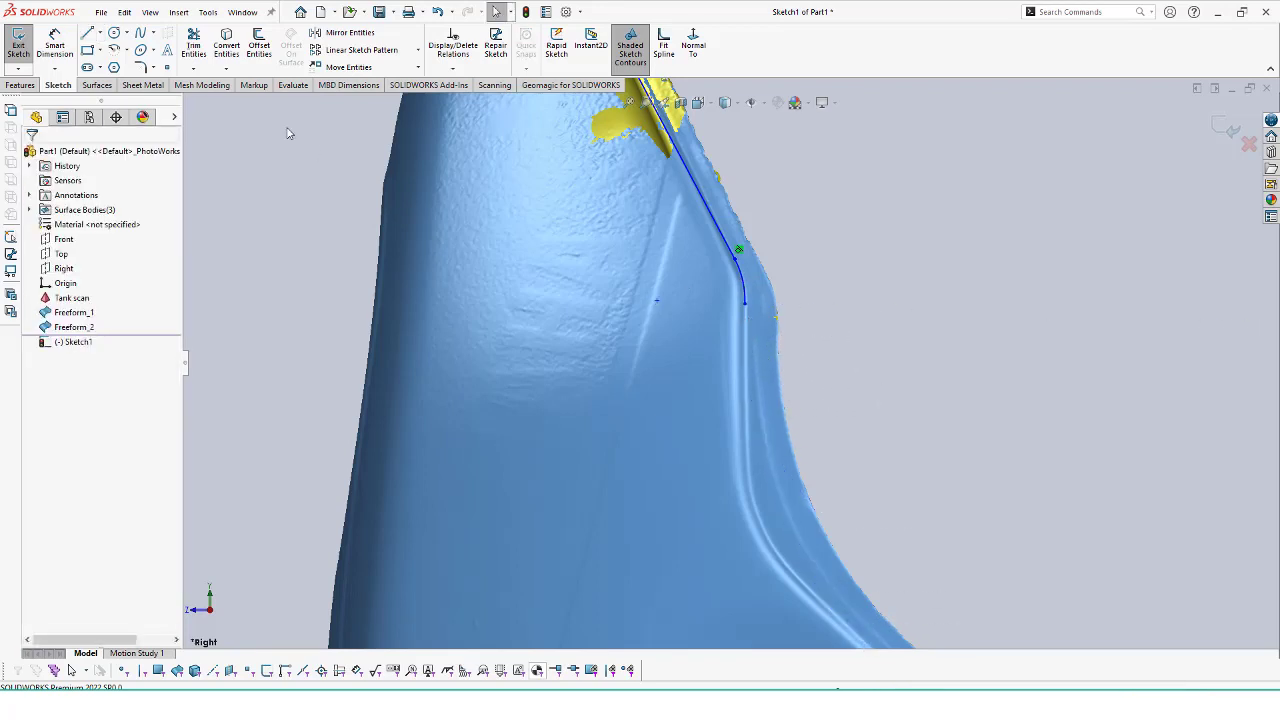
# - Finish the profile with a vertical line, an R20 arc and a closing line, then exit
pyautogui.click(88, 34)
pyautogui.click(744, 302)
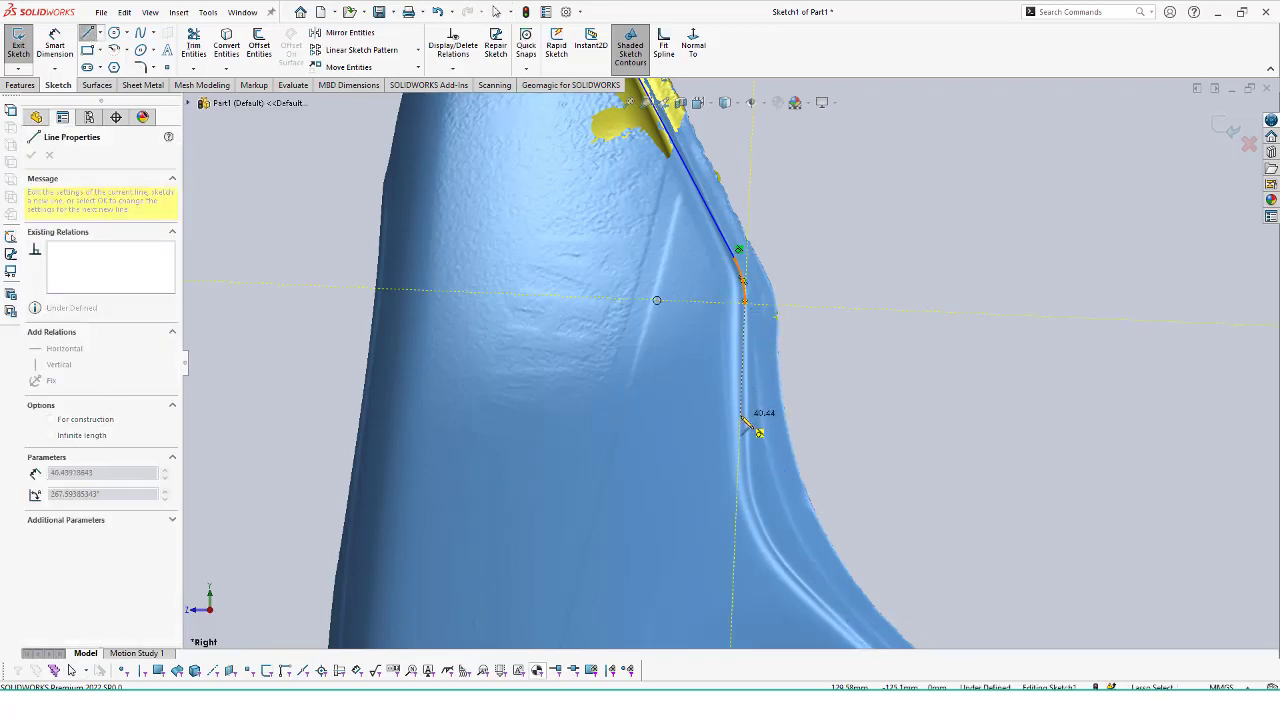
pyautogui.scroll(-5, 767, 412)
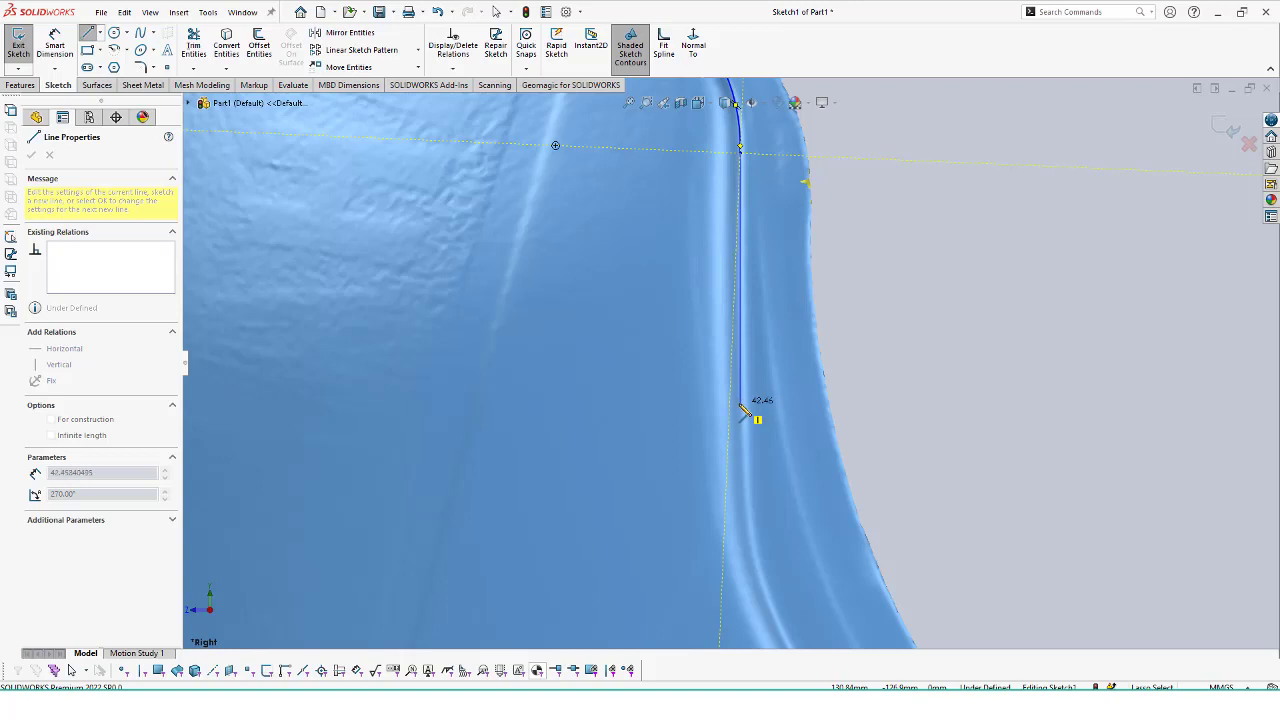
pyautogui.click(750, 420)
pyautogui.scroll(3, 787, 545)
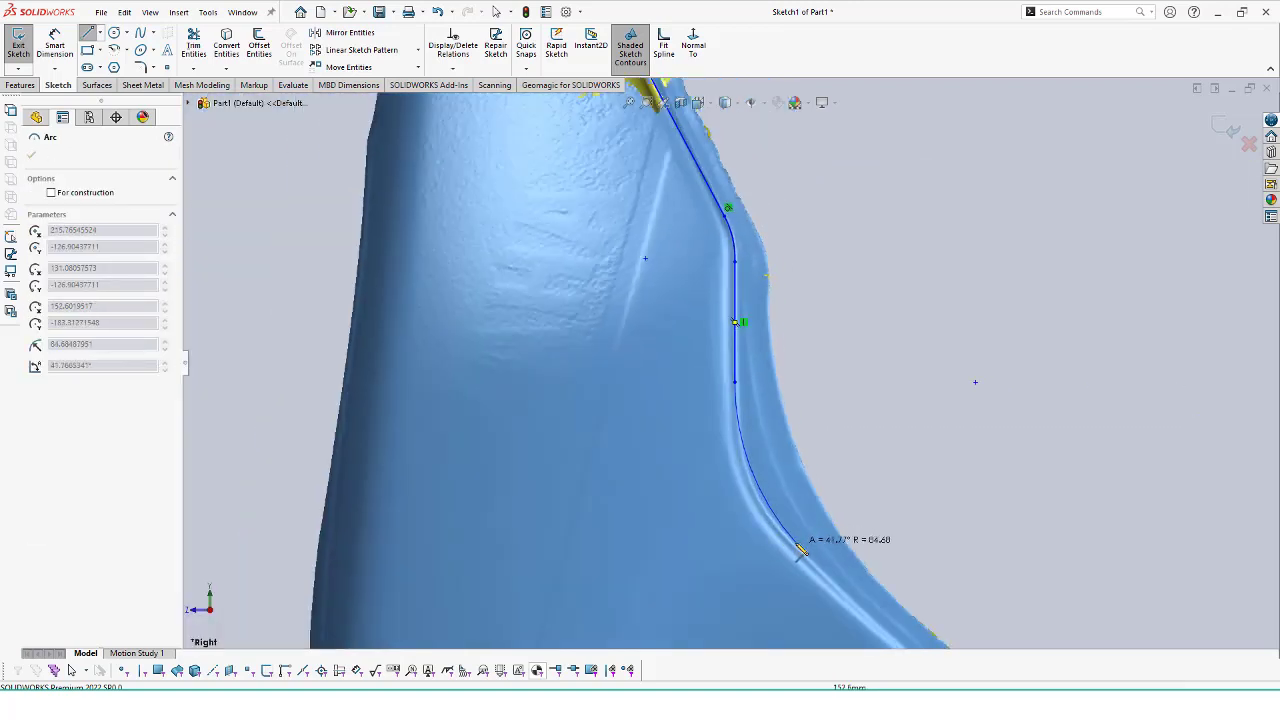
pyautogui.click(800, 548)
pyautogui.scroll(-2, 862, 592)
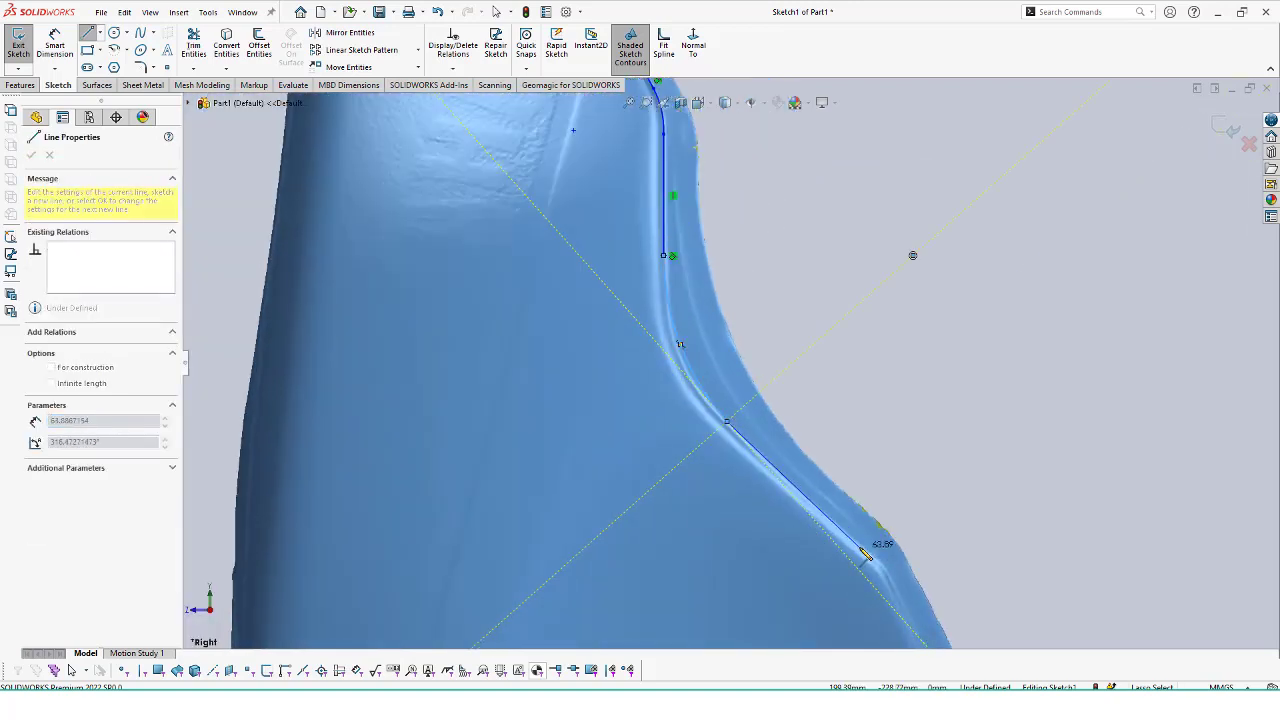
pyautogui.click(866, 556)
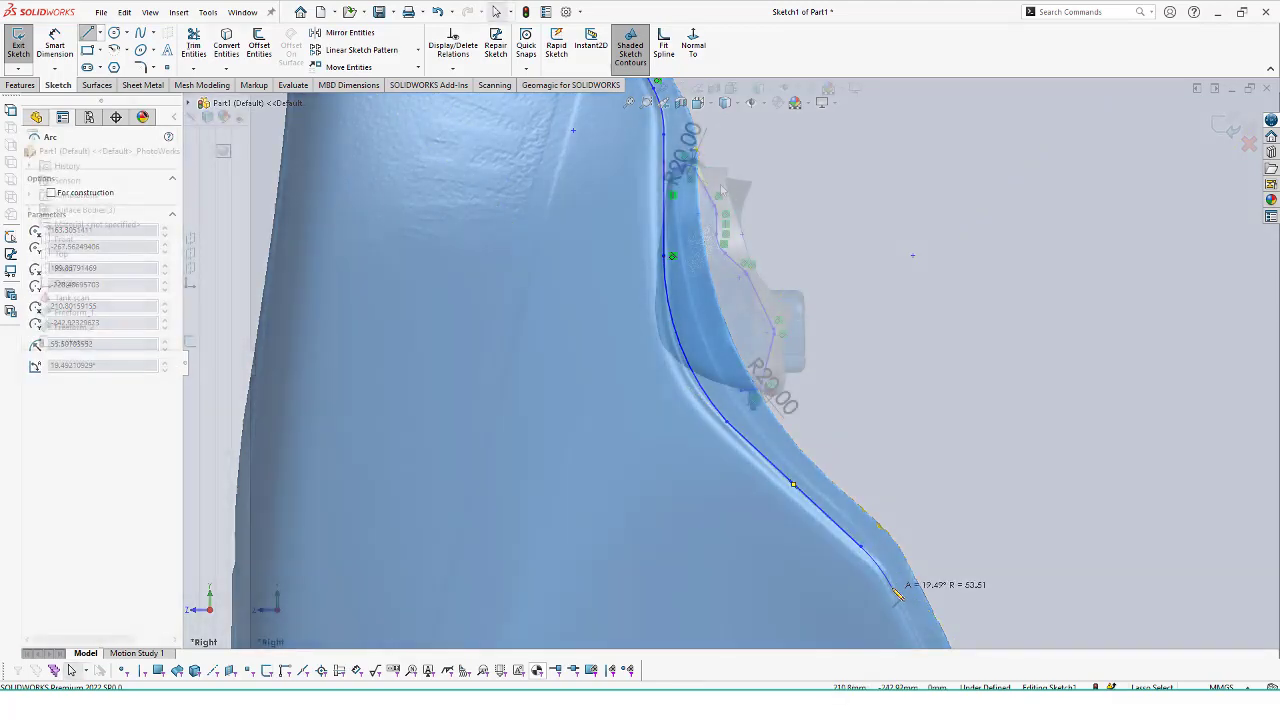
pyautogui.press('Escape')
pyautogui.scroll(3, 897, 594)
pyautogui.moveTo(897, 594); pyautogui.dragTo(652, 251, button='middle')
pyautogui.scroll(-2, 652, 251)
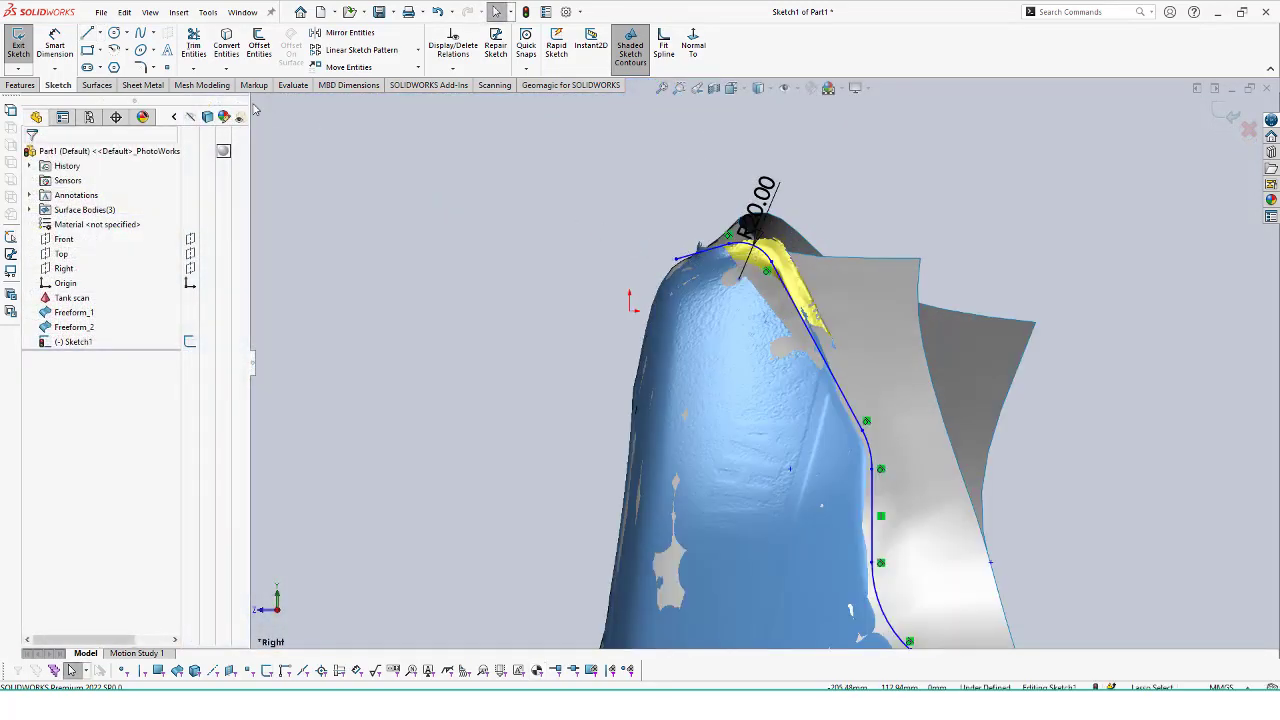
pyautogui.click(18, 47)
# - Extrude Sketch1 as a surface, 241 mm in one direction and 306 mm in the other
pyautogui.click(97, 85)
pyautogui.click(499, 32)
pyautogui.moveTo(749, 349); pyautogui.dragTo(560, 250, button='middle')
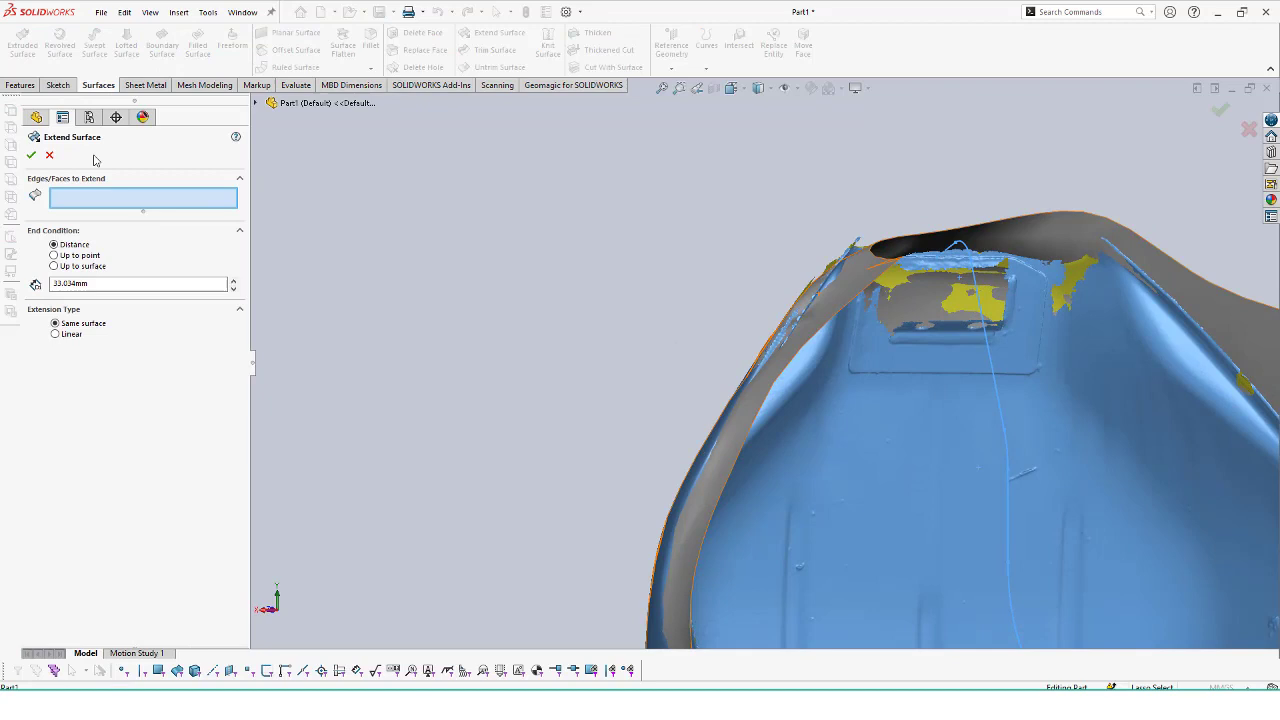
pyautogui.click(46, 157)
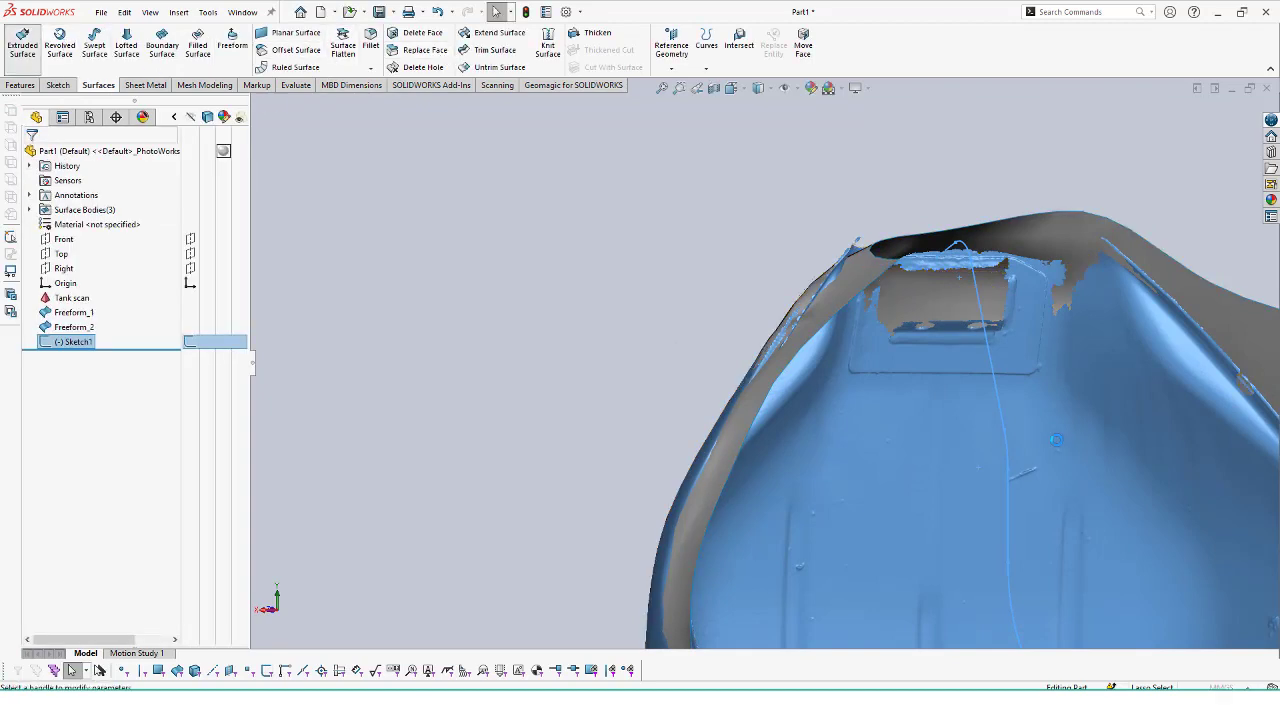
pyautogui.click(22, 45)
pyautogui.moveTo(760, 420); pyautogui.dragTo(905, 535, button='middle')
pyautogui.moveTo(808, 490); pyautogui.dragTo(645, 488)
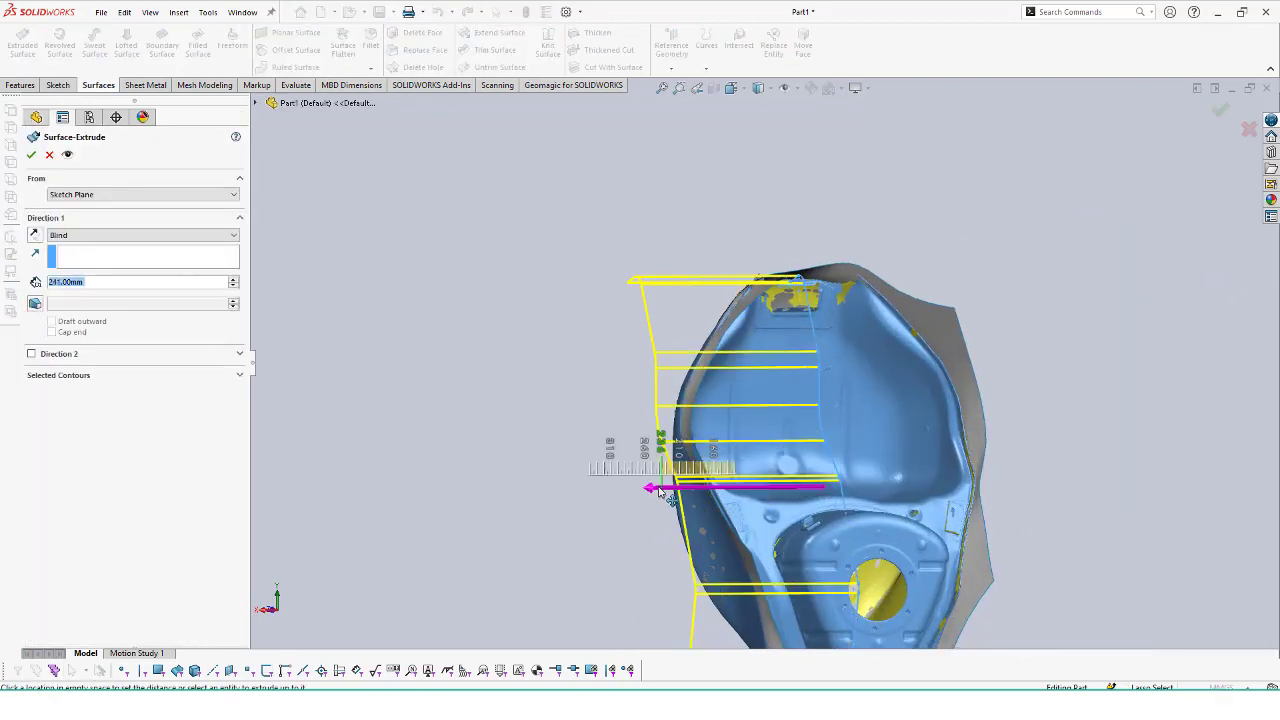
pyautogui.click(31, 354)
pyautogui.moveTo(845, 487); pyautogui.dragTo(1050, 485)
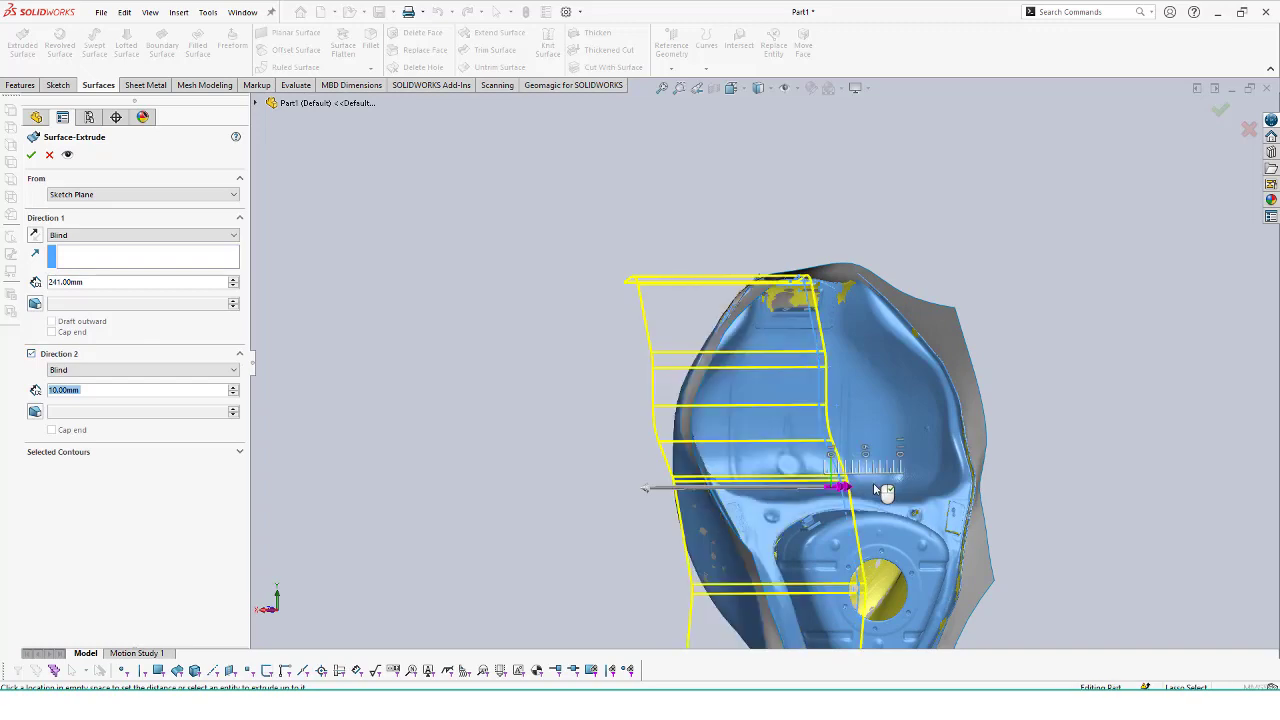
pyautogui.press('Return')
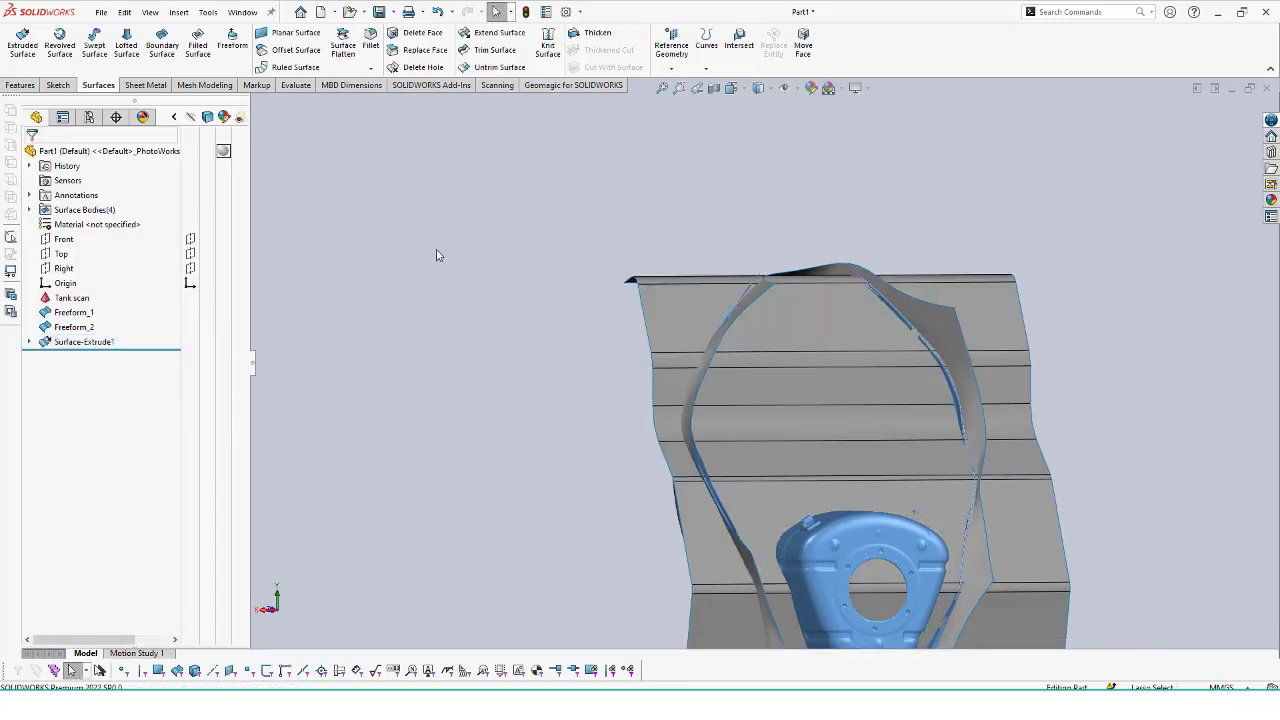
pyautogui.moveTo(437, 251); pyautogui.dragTo(529, 314, button='middle')
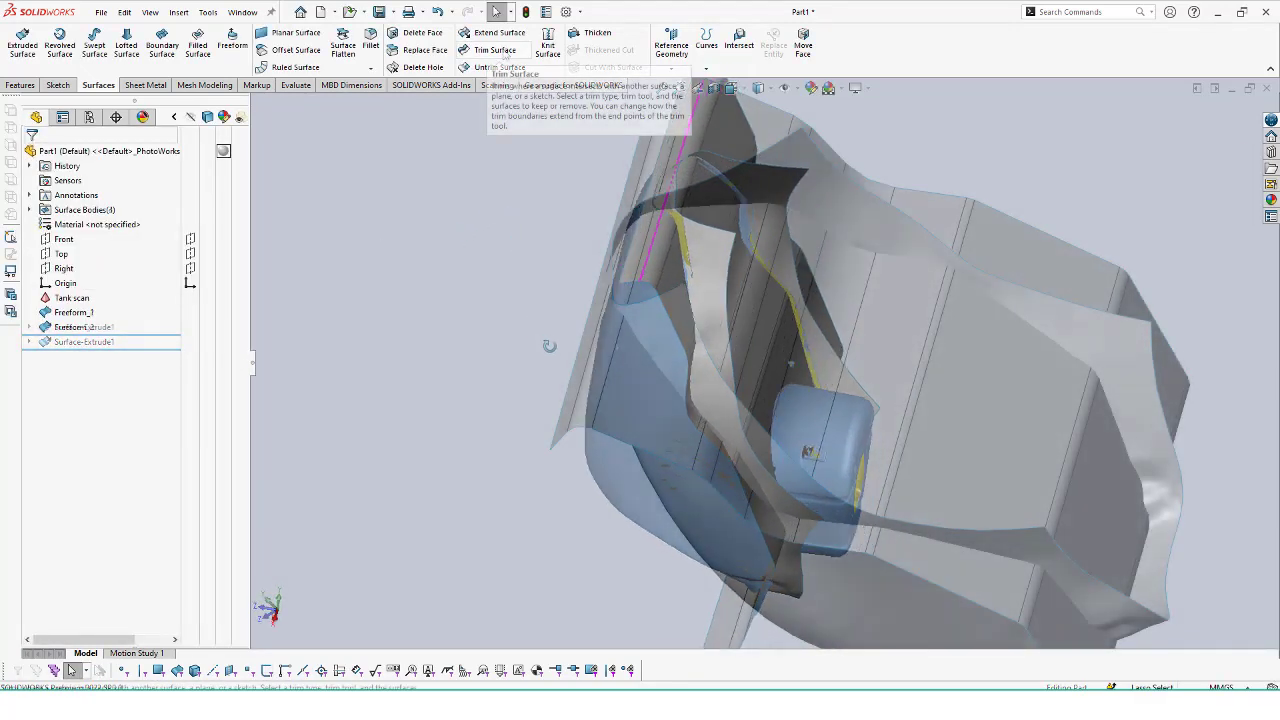
# - Mutually trim the extruded surface with Freeform_2, keeping the centre and bowl pieces, into a solid
pyautogui.click(494, 50)
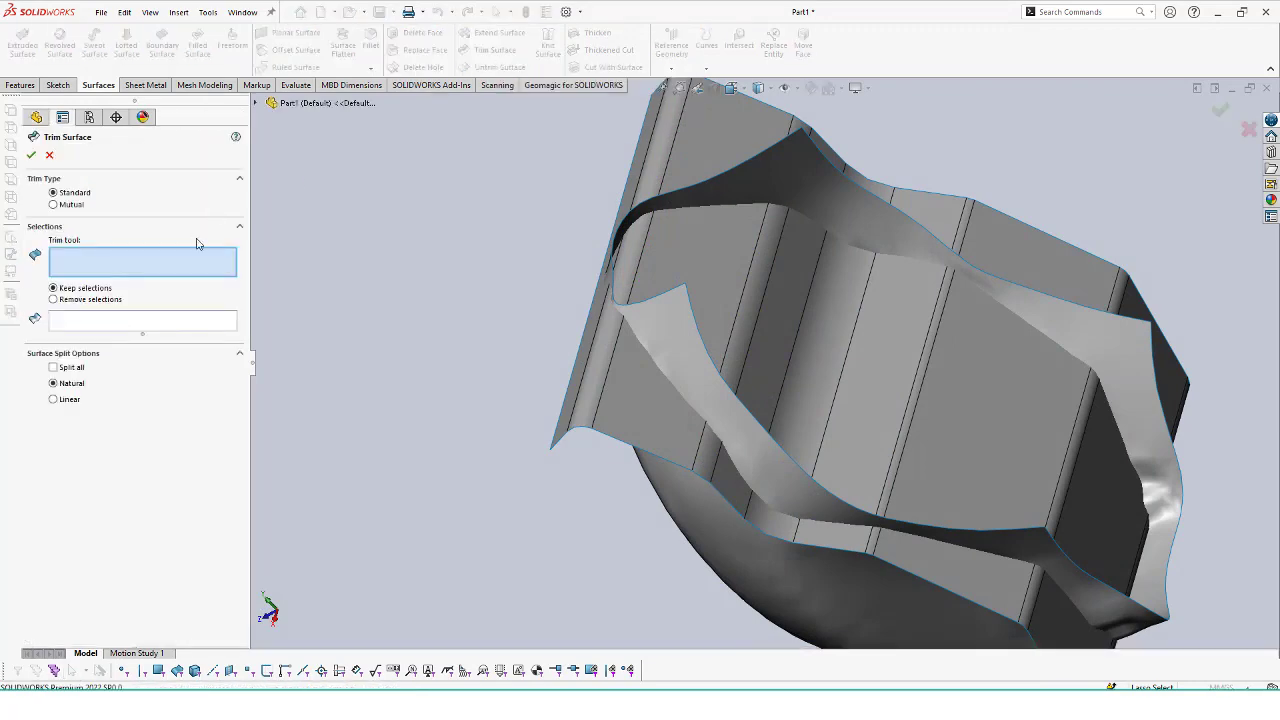
pyautogui.click(54, 204)
pyautogui.click(914, 271)
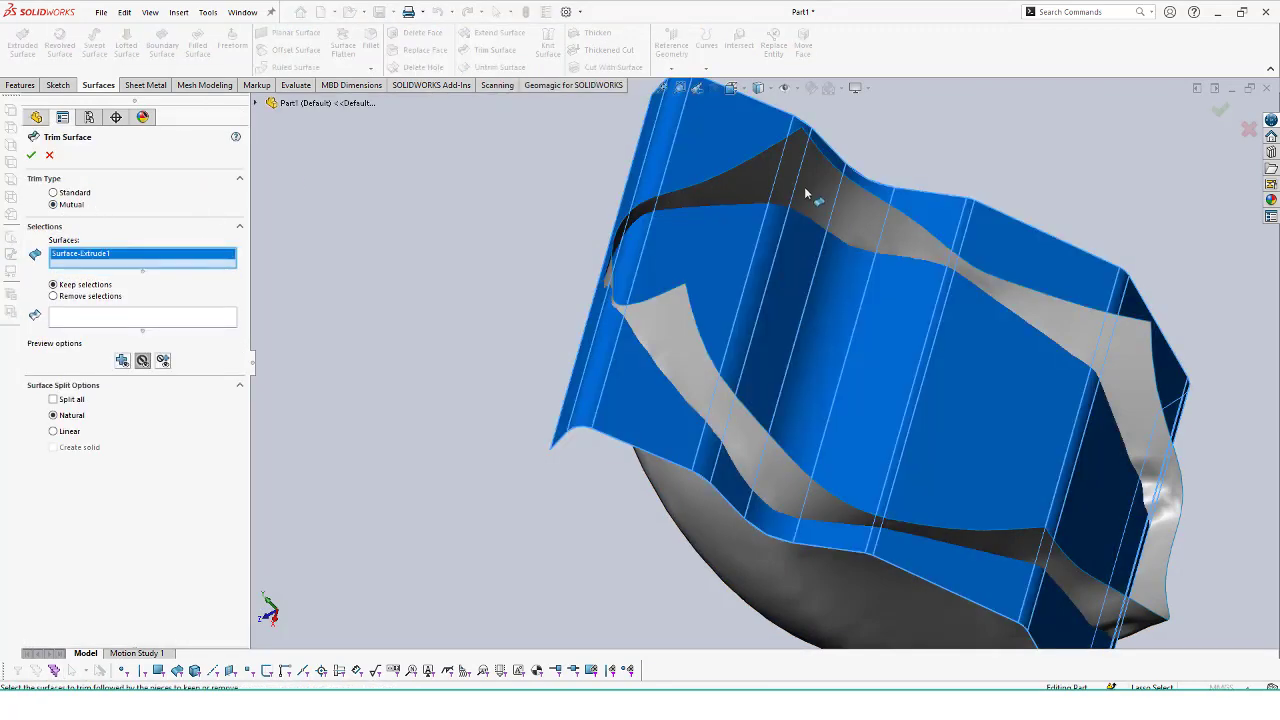
pyautogui.click(804, 184)
pyautogui.click(109, 335)
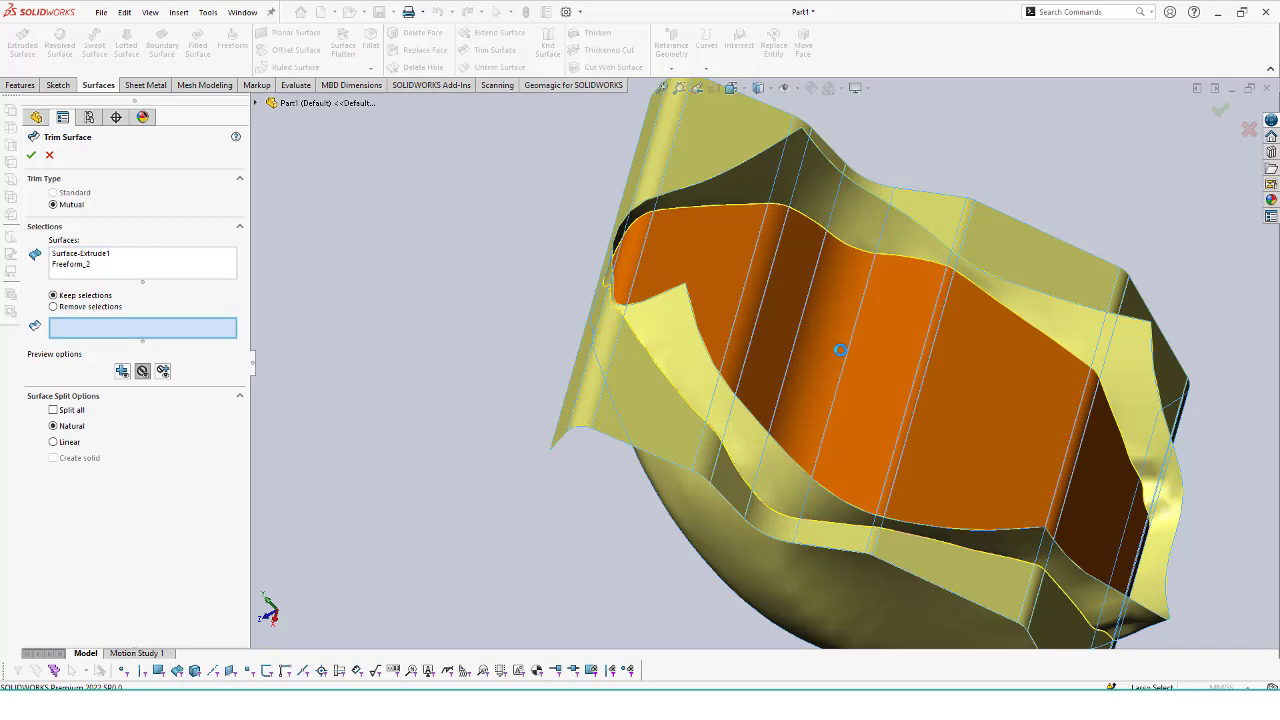
pyautogui.click(845, 362)
pyautogui.click(739, 547)
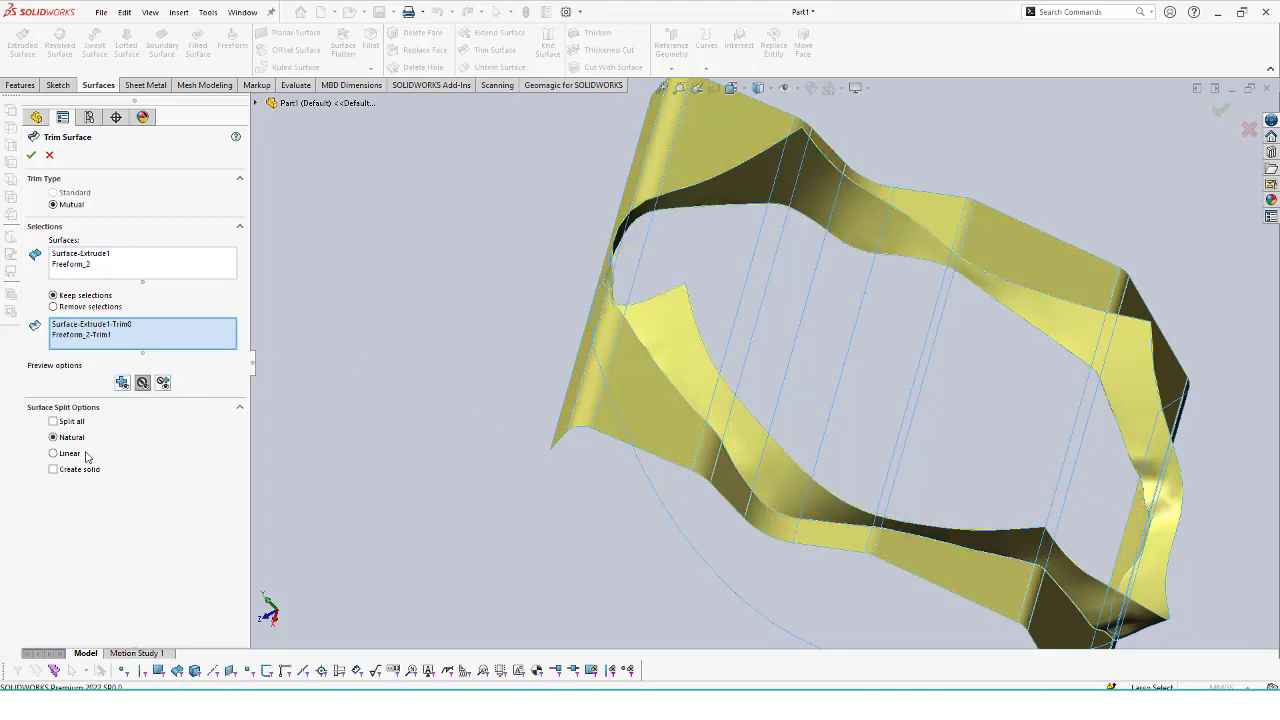
pyautogui.click(34, 157)
pyautogui.moveTo(527, 343)
pyautogui.mouseDown(button='middle')
pyautogui.moveTo(623, 366)
pyautogui.moveTo(731, 254)
pyautogui.moveTo(756, 402)
pyautogui.moveTo(697, 501)
pyautogui.moveTo(849, 466)
pyautogui.moveTo(940, 560)
pyautogui.moveTo(954, 638)
pyautogui.moveTo(914, 606)
pyautogui.mouseUp(button='middle')
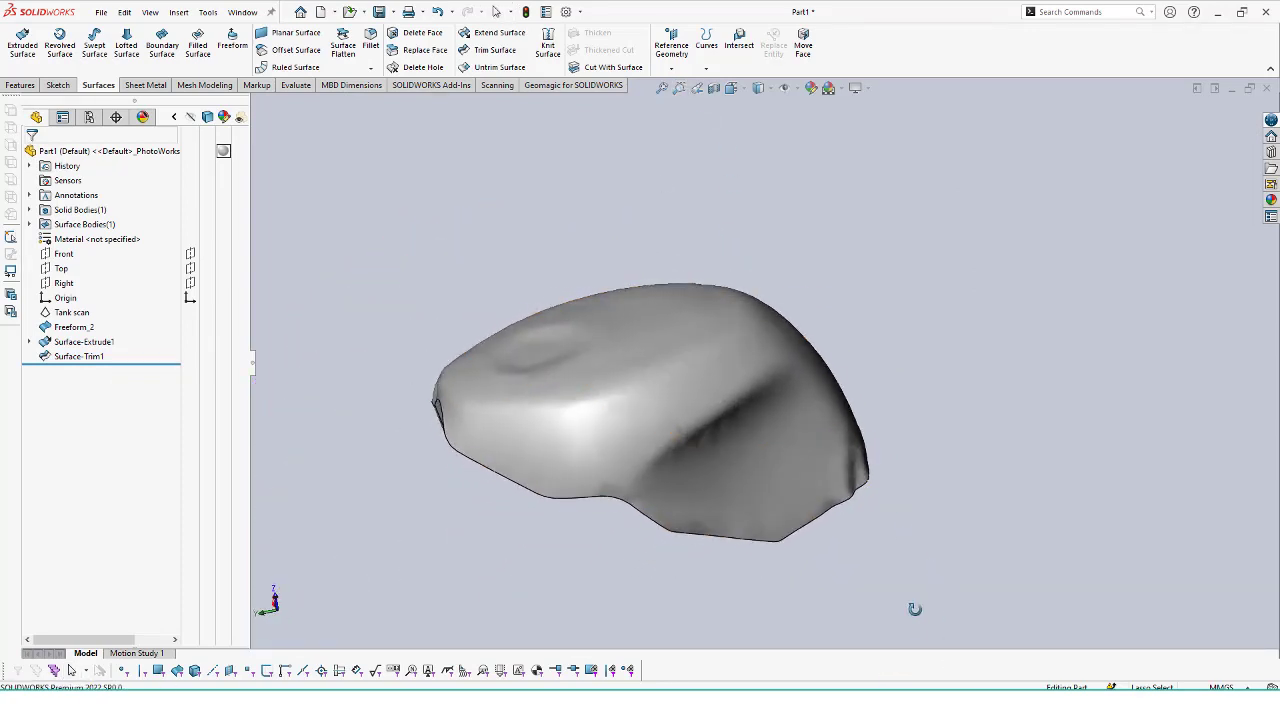
pyautogui.click(745, 90)
# - Lasso-select the tank scan's recessed side region and fit freeform surface Freeform_1 to it
pyautogui.click(800, 185)
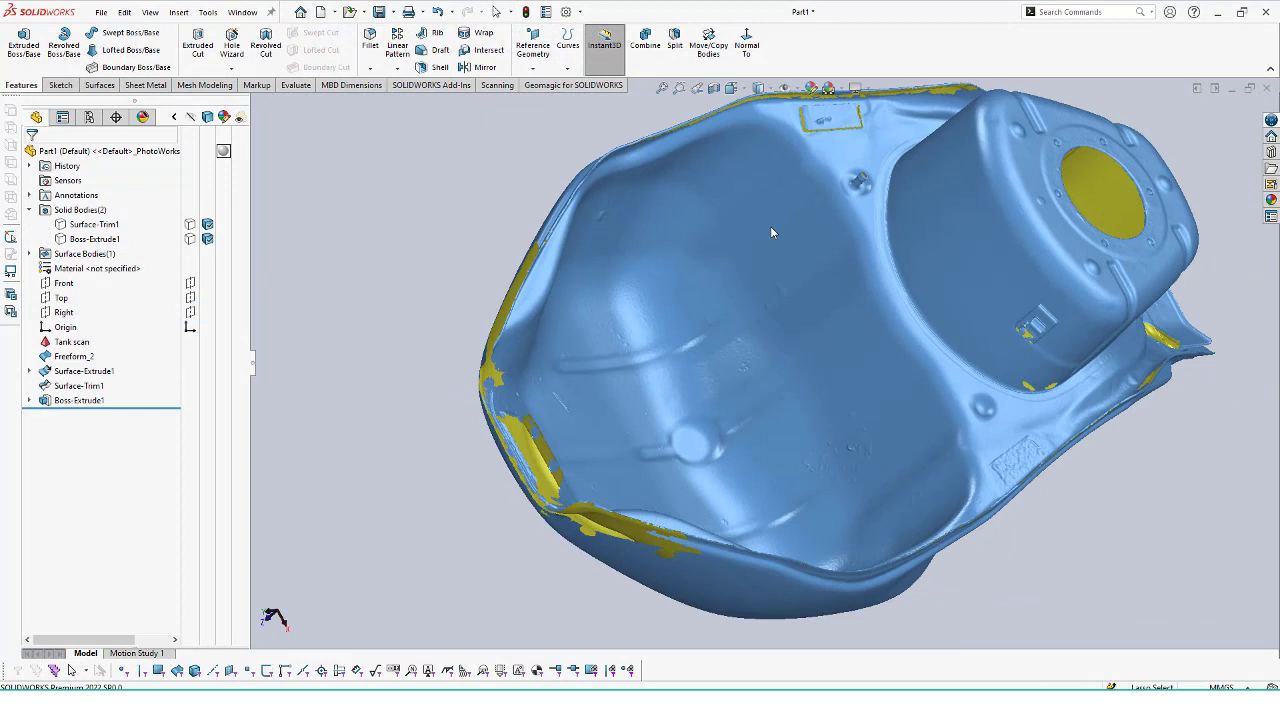
pyautogui.click(611, 86)
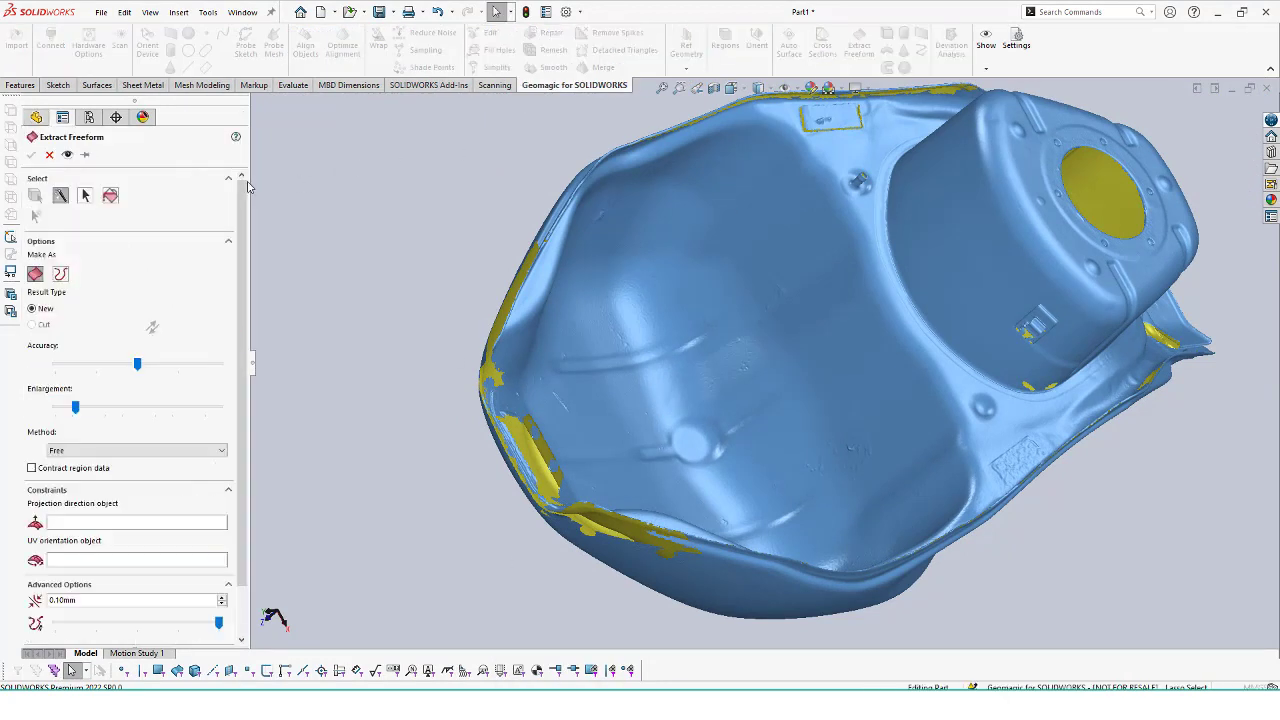
pyautogui.rightClick(367, 180)
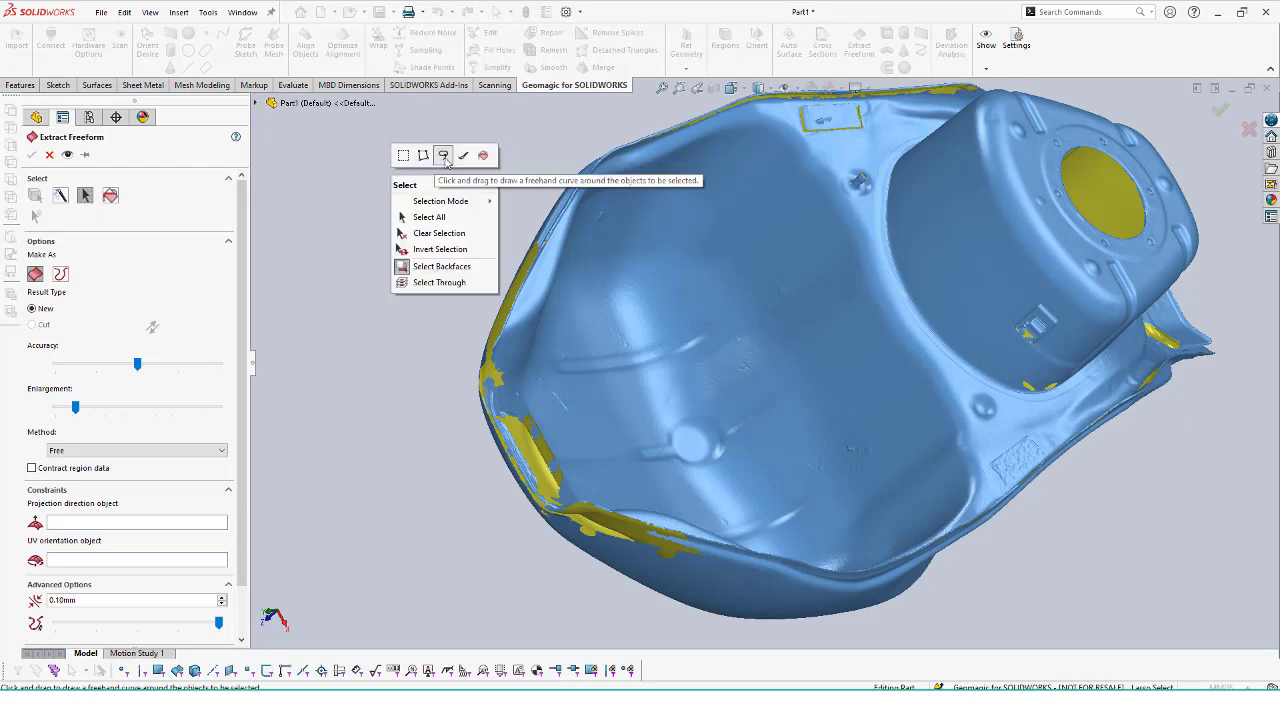
pyautogui.click(463, 153)
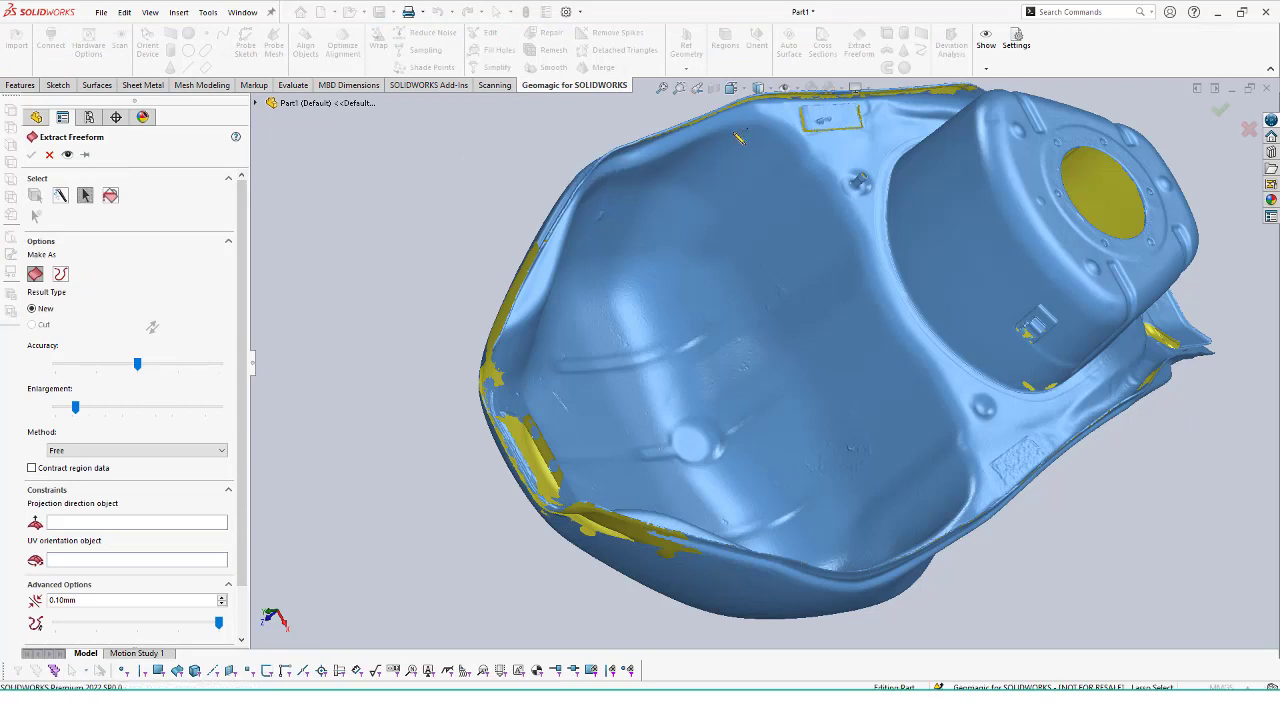
pyautogui.moveTo(748, 127); pyautogui.dragTo(696, 157)
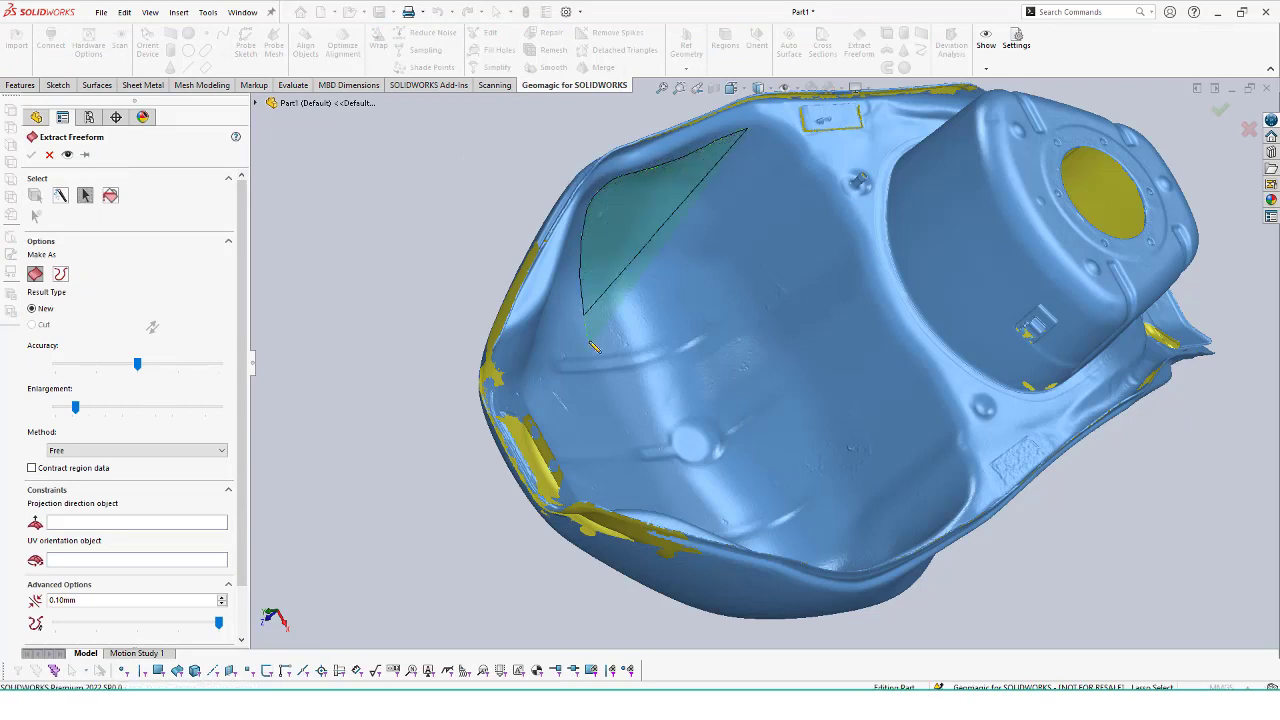
pyautogui.moveTo(662, 466); pyautogui.dragTo(835, 413)
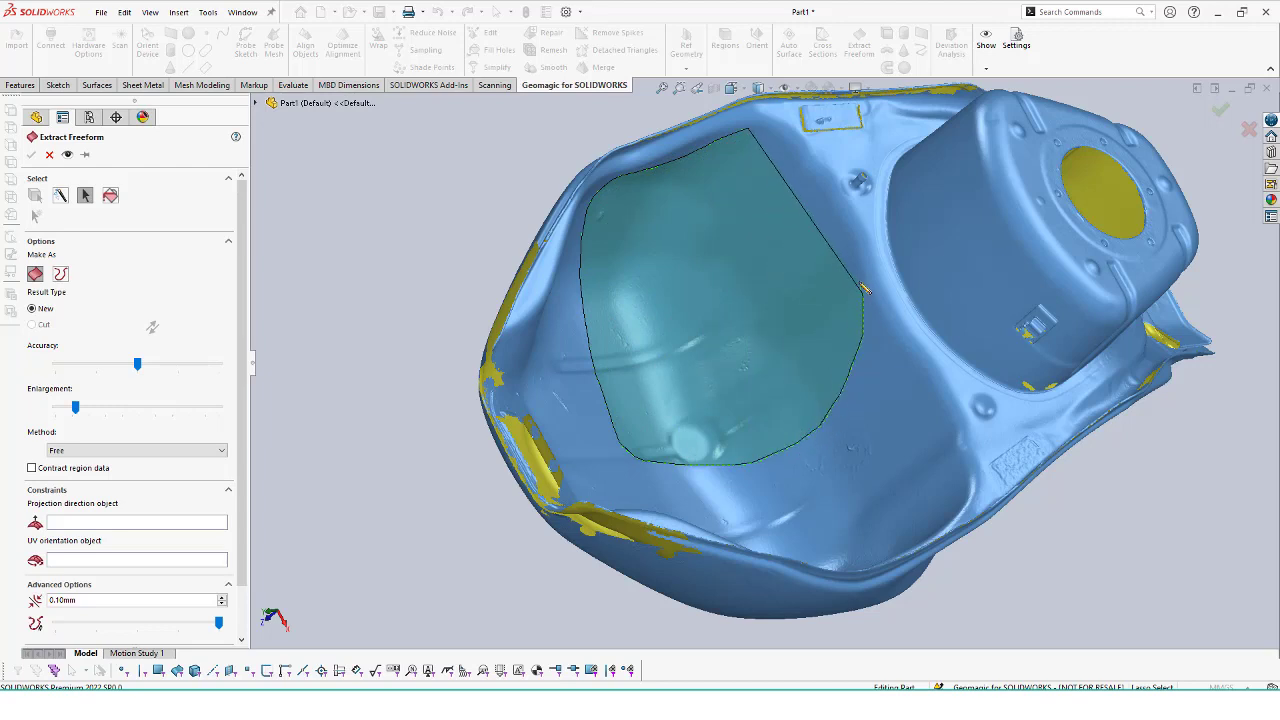
pyautogui.moveTo(848, 243); pyautogui.dragTo(829, 206)
pyautogui.moveTo(803, 160); pyautogui.dragTo(780, 145)
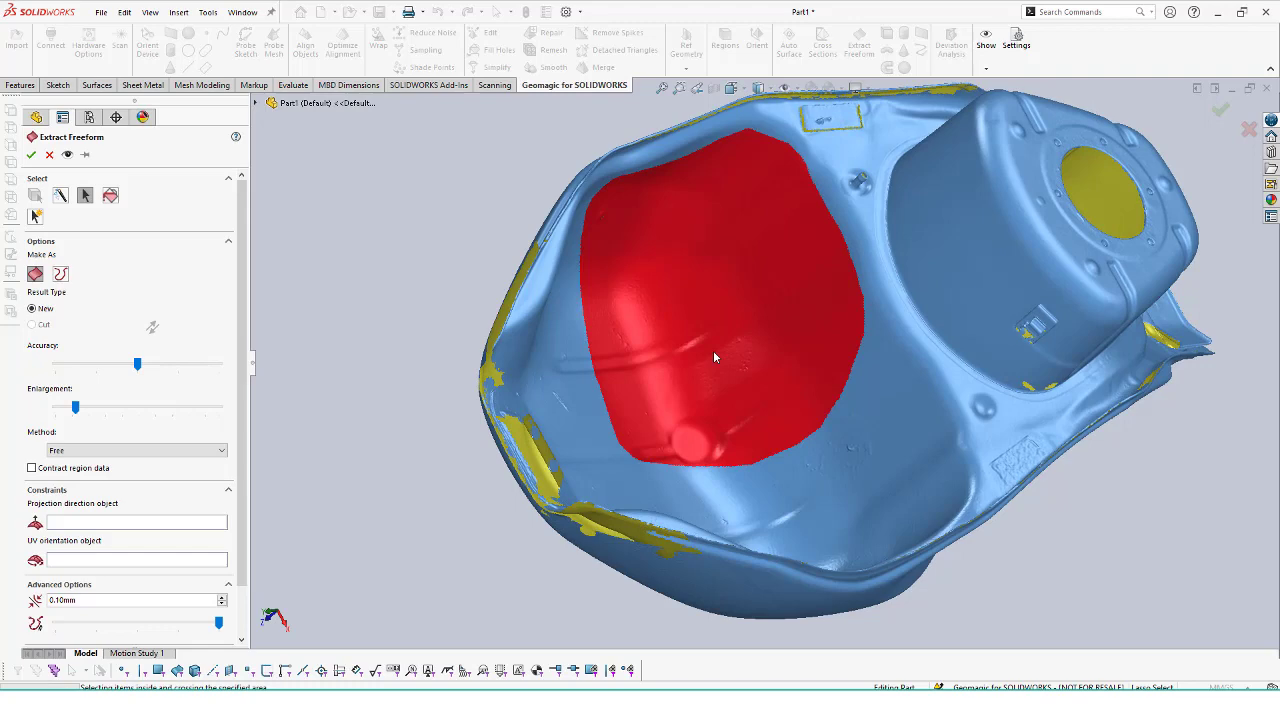
pyautogui.moveTo(714, 352)
pyautogui.mouseDown(button='middle')
pyautogui.moveTo(755, 512)
pyautogui.moveTo(750, 562)
pyautogui.mouseUp(button='middle')
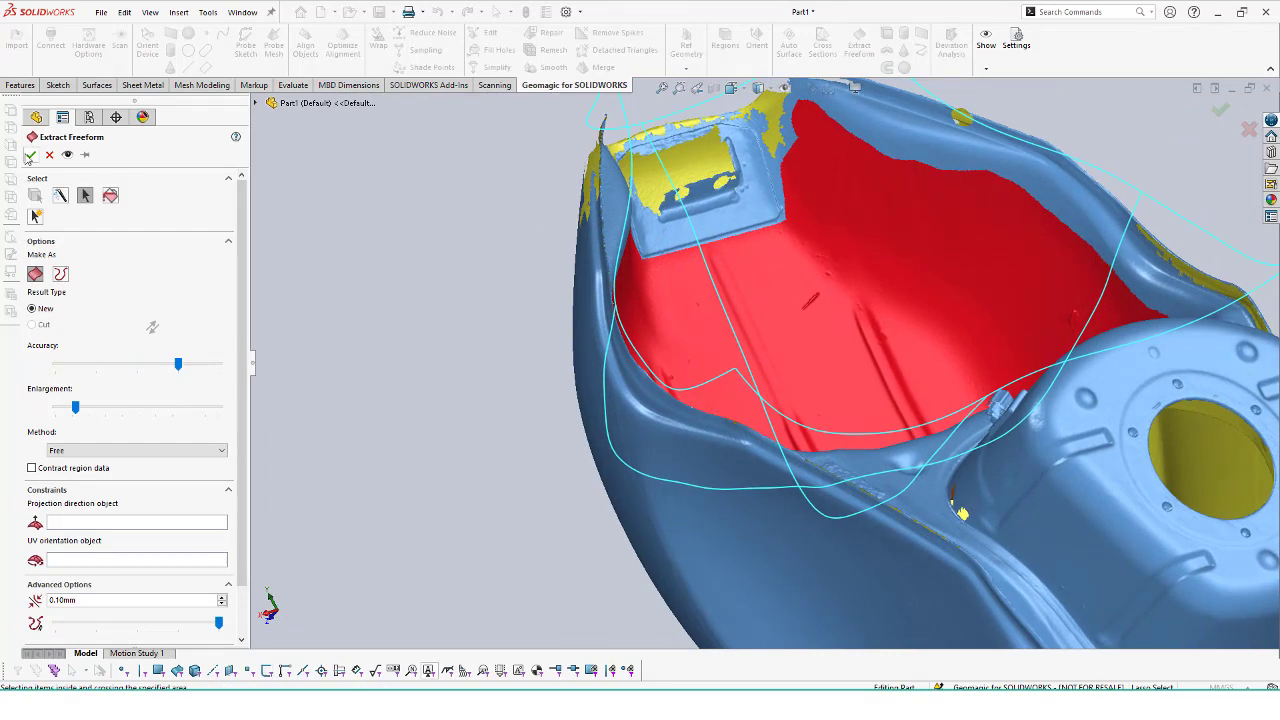
pyautogui.click(29, 155)
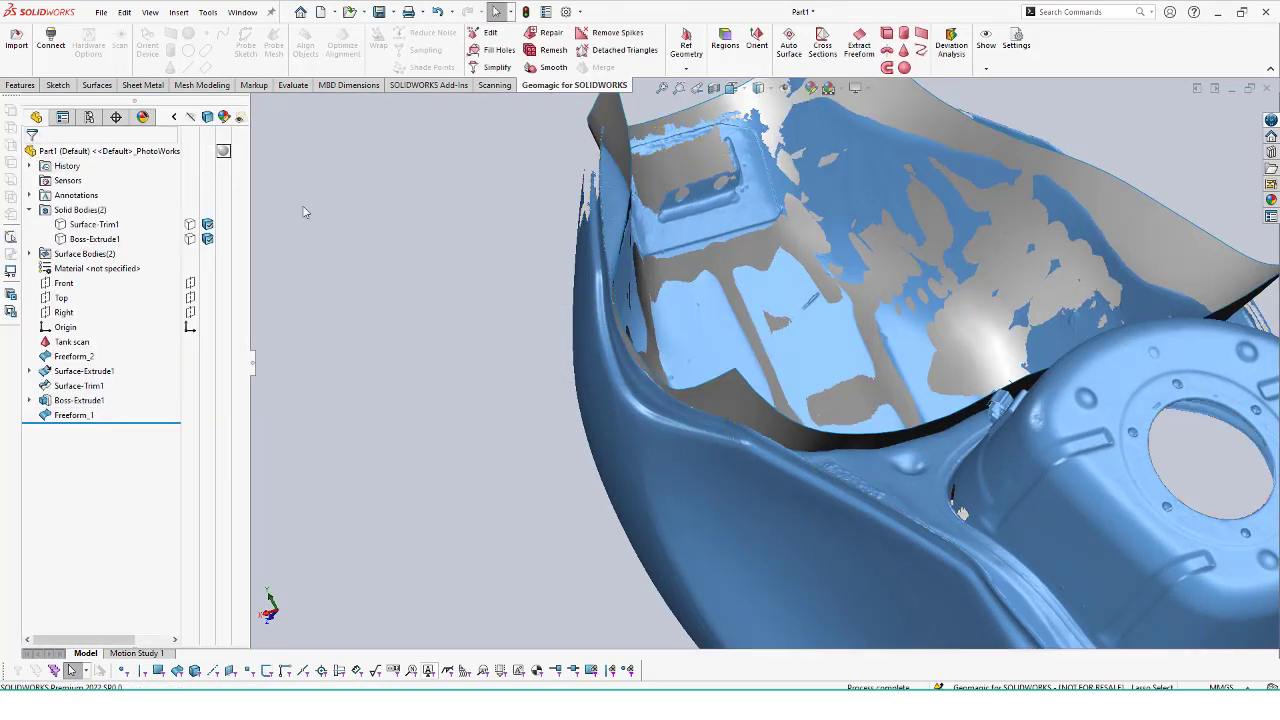
# - Show the trimmed solid Surface-Trim1 again alongside the new freeform surface
pyautogui.moveTo(306, 213); pyautogui.dragTo(436, 436, button='middle')
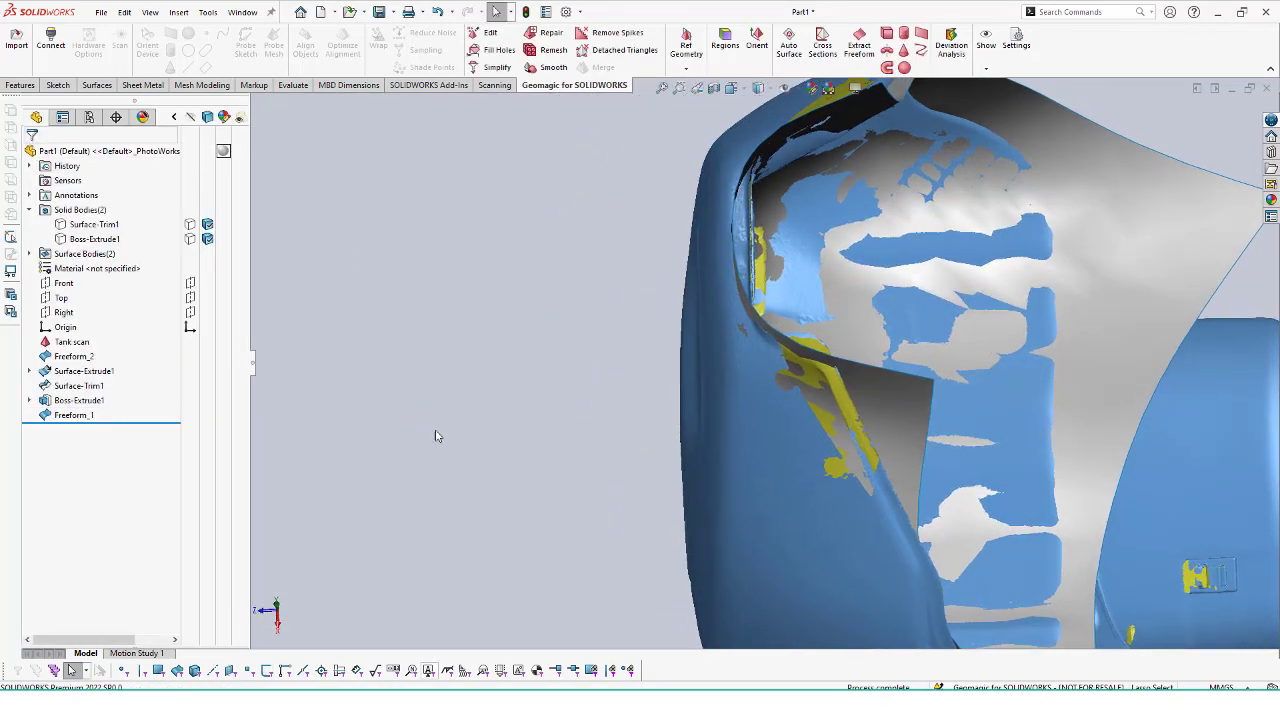
pyautogui.click(193, 225)
pyautogui.moveTo(391, 237)
pyautogui.mouseDown(button='middle')
pyautogui.moveTo(374, 326)
pyautogui.moveTo(328, 302)
pyautogui.moveTo(346, 289)
pyautogui.moveTo(370, 298)
pyautogui.moveTo(503, 414)
pyautogui.moveTo(491, 340)
pyautogui.moveTo(414, 383)
pyautogui.moveTo(594, 420)
pyautogui.mouseUp(button='middle')
pyautogui.scroll(5, 370, 298)
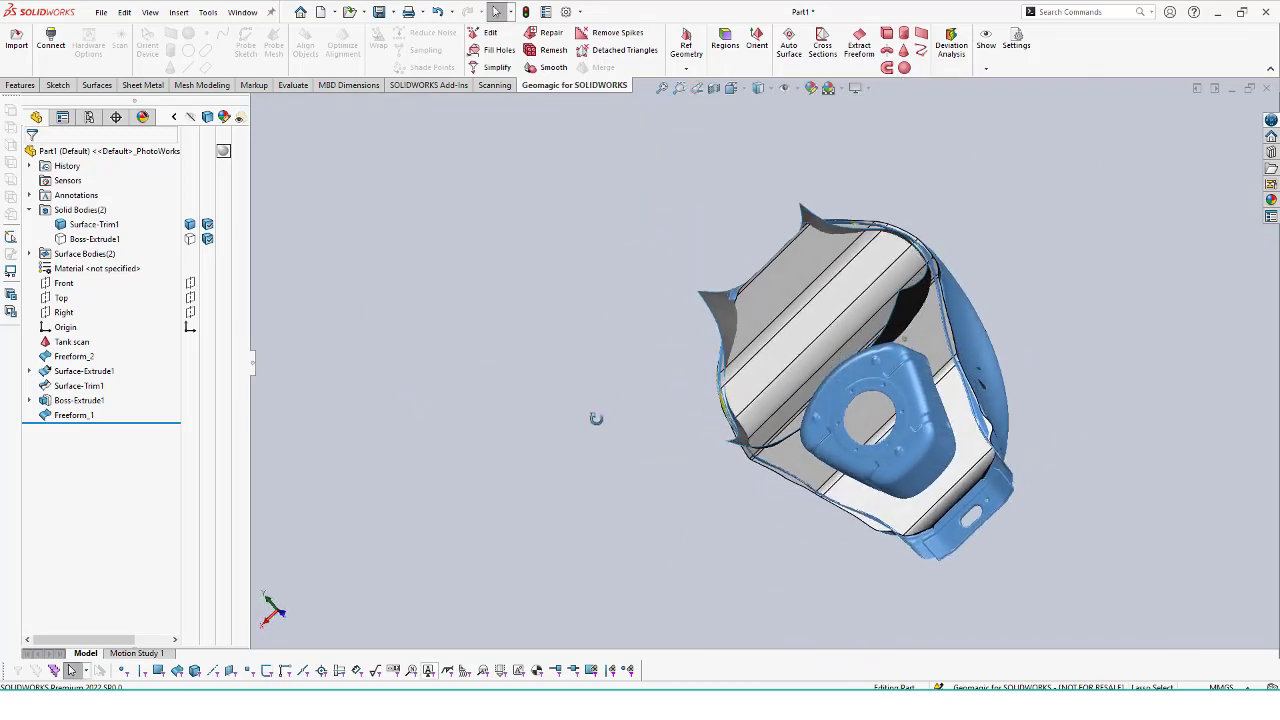
pyautogui.scroll(-5, 720, 250)
# - Preview extending the freeform surface's edge by 33.034 mm with Extend Surface
pyautogui.click(97, 85)
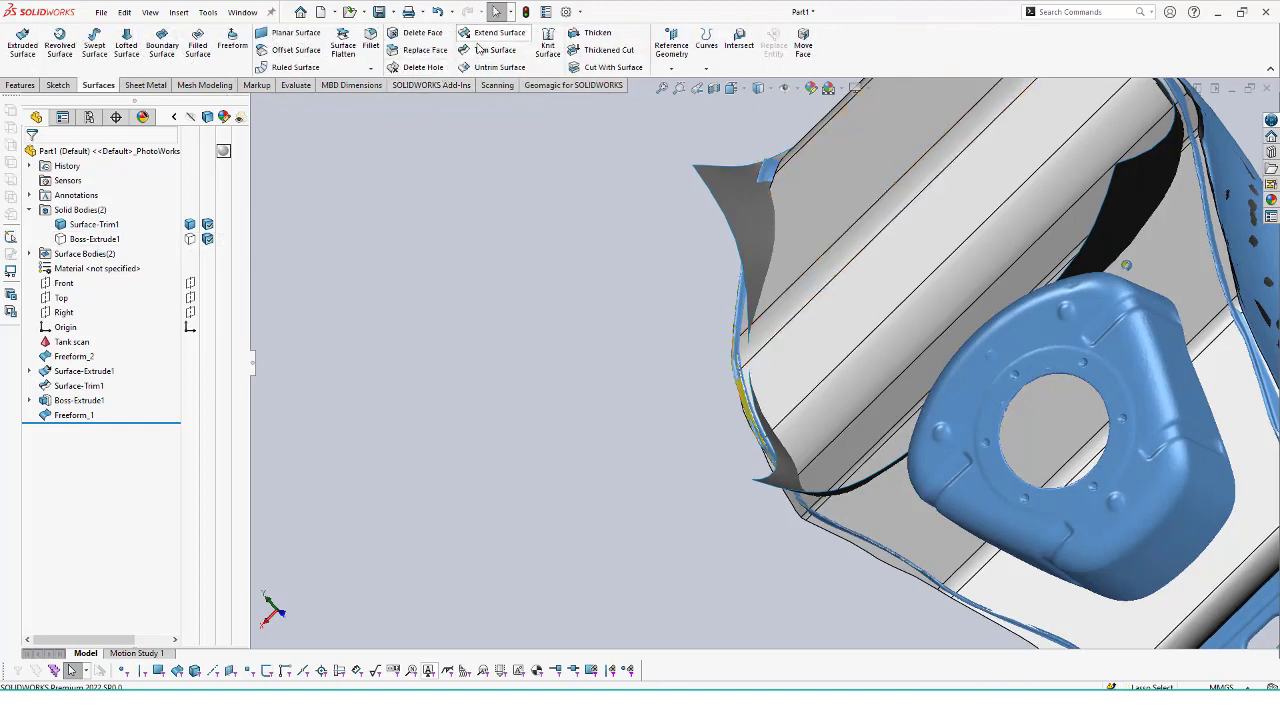
pyautogui.click(495, 33)
pyautogui.click(750, 305)
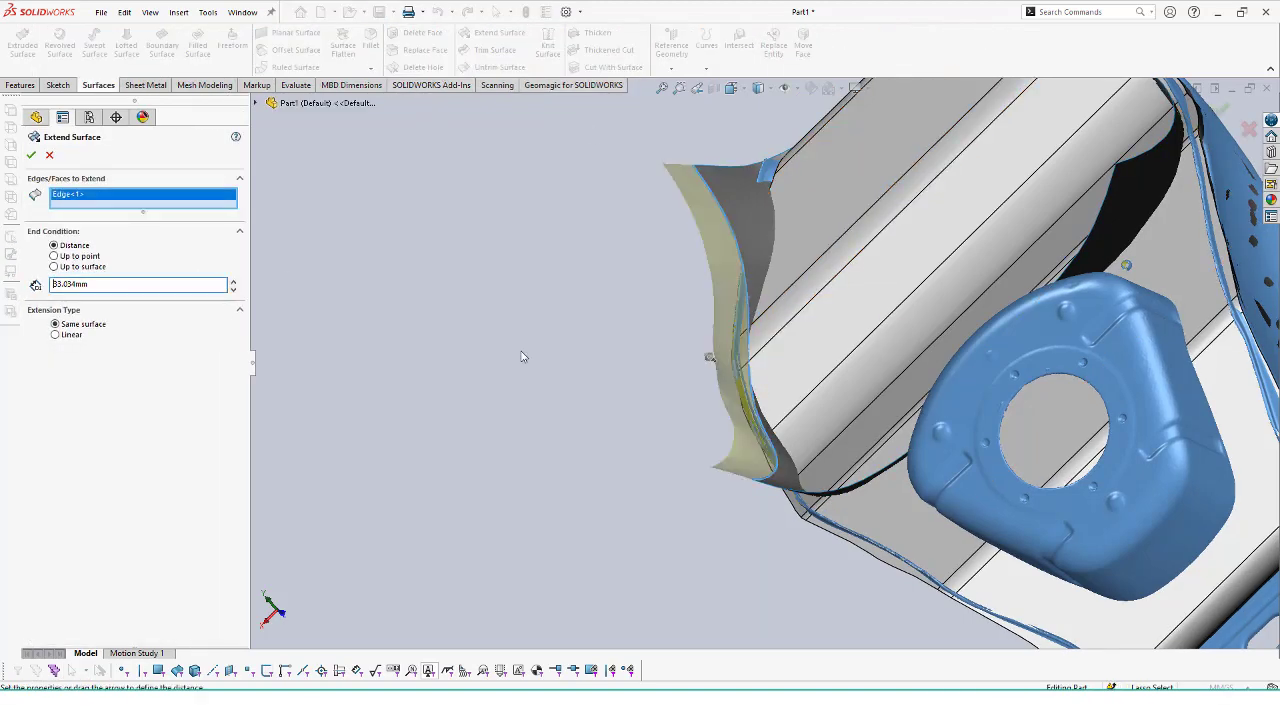
pyautogui.moveTo(523, 357)
pyautogui.mouseDown(button='middle')
pyautogui.moveTo(557, 298)
pyautogui.moveTo(511, 306)
pyautogui.moveTo(440, 355)
pyautogui.mouseUp(button='middle')
# - Confirm the surface extension and cut the tank solid with Surface-Extend1
pyautogui.click(31, 156)
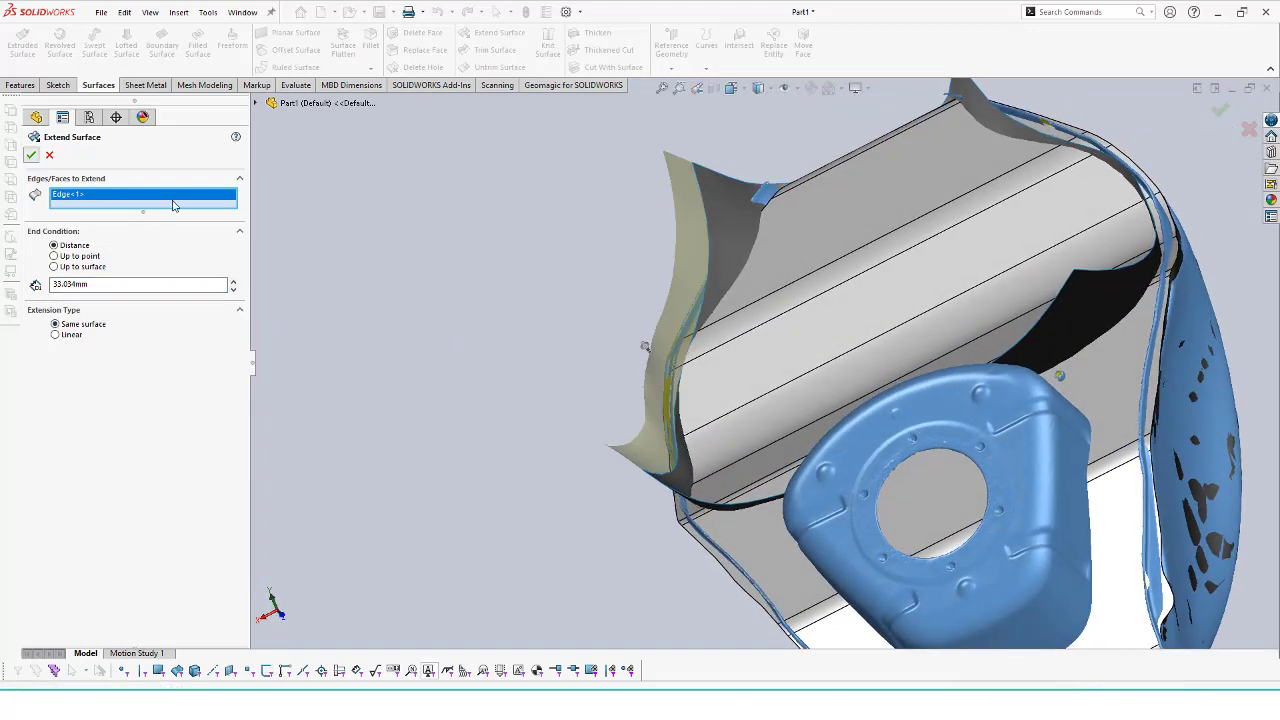
pyautogui.click(607, 68)
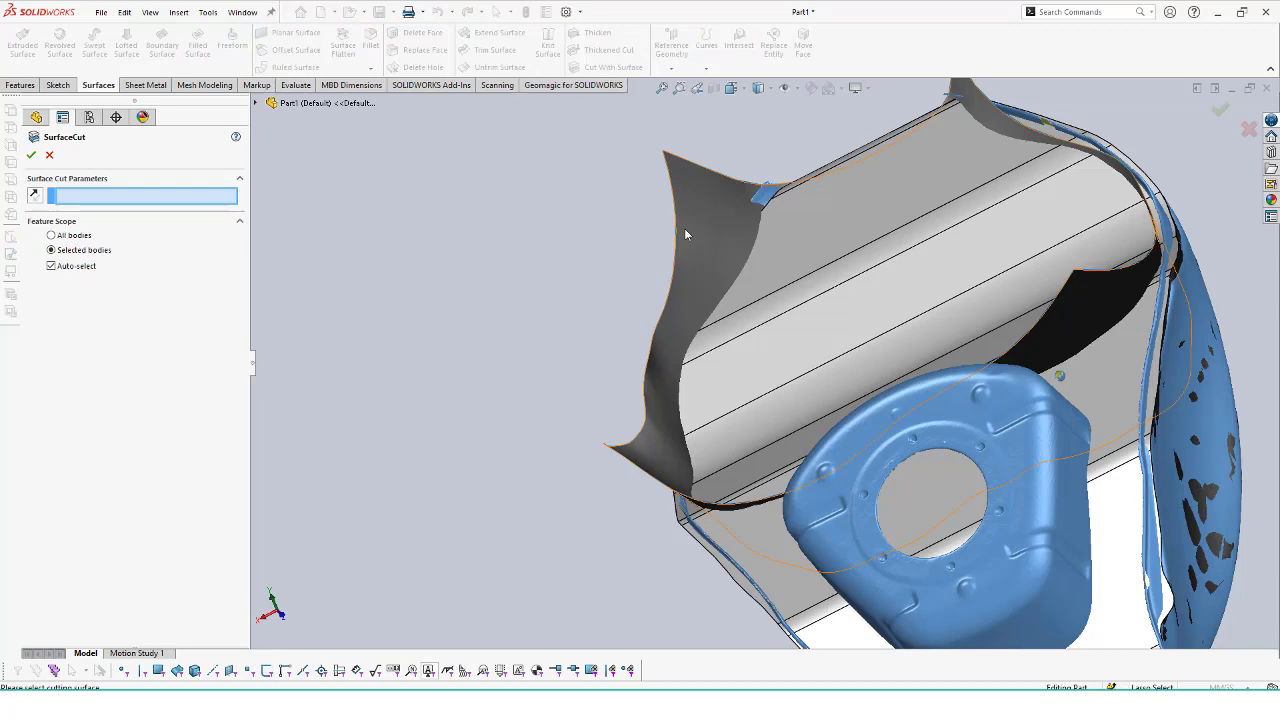
pyautogui.click(700, 232)
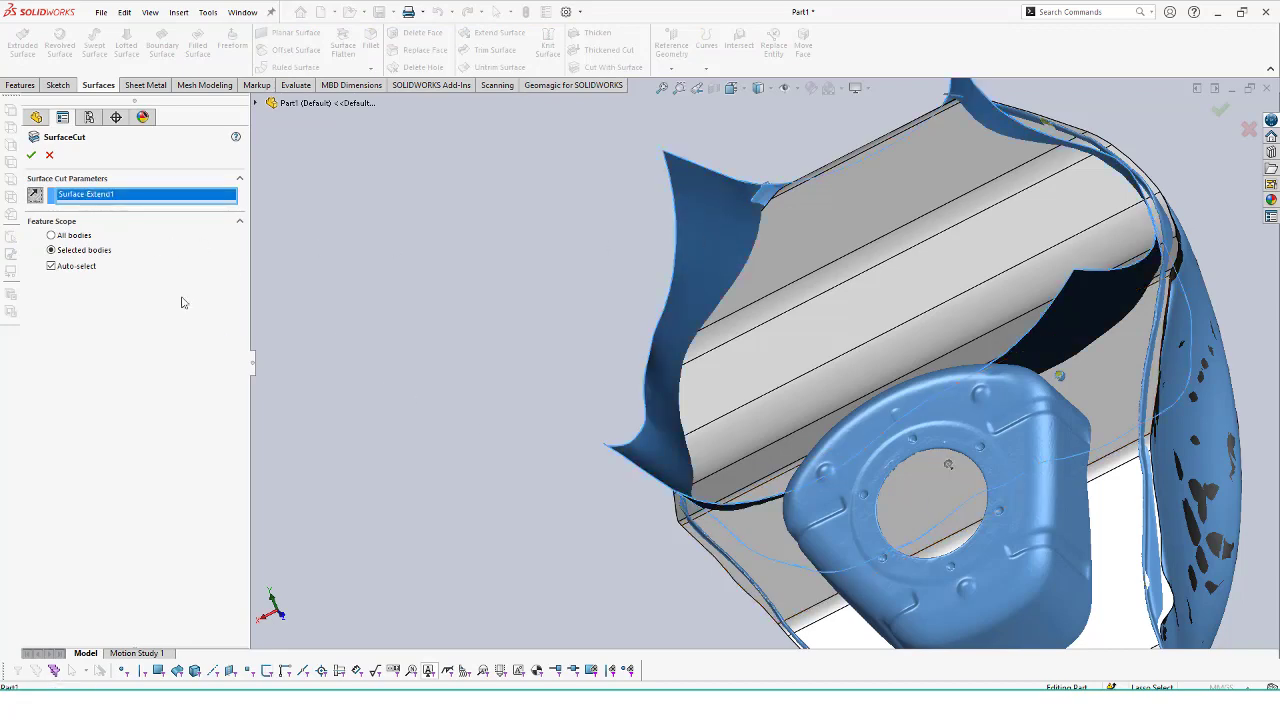
pyautogui.click(31, 156)
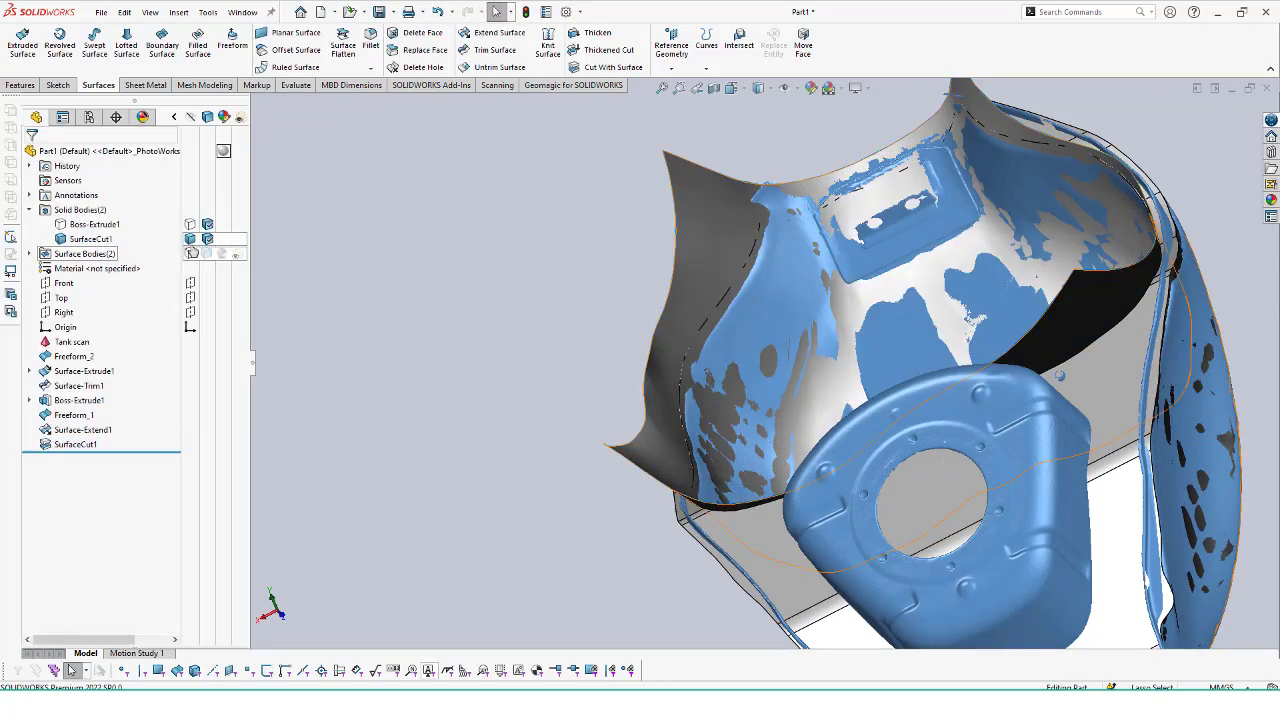
# - Hide Surface-Extend1 under Surface Bodies
pyautogui.click(30, 254)
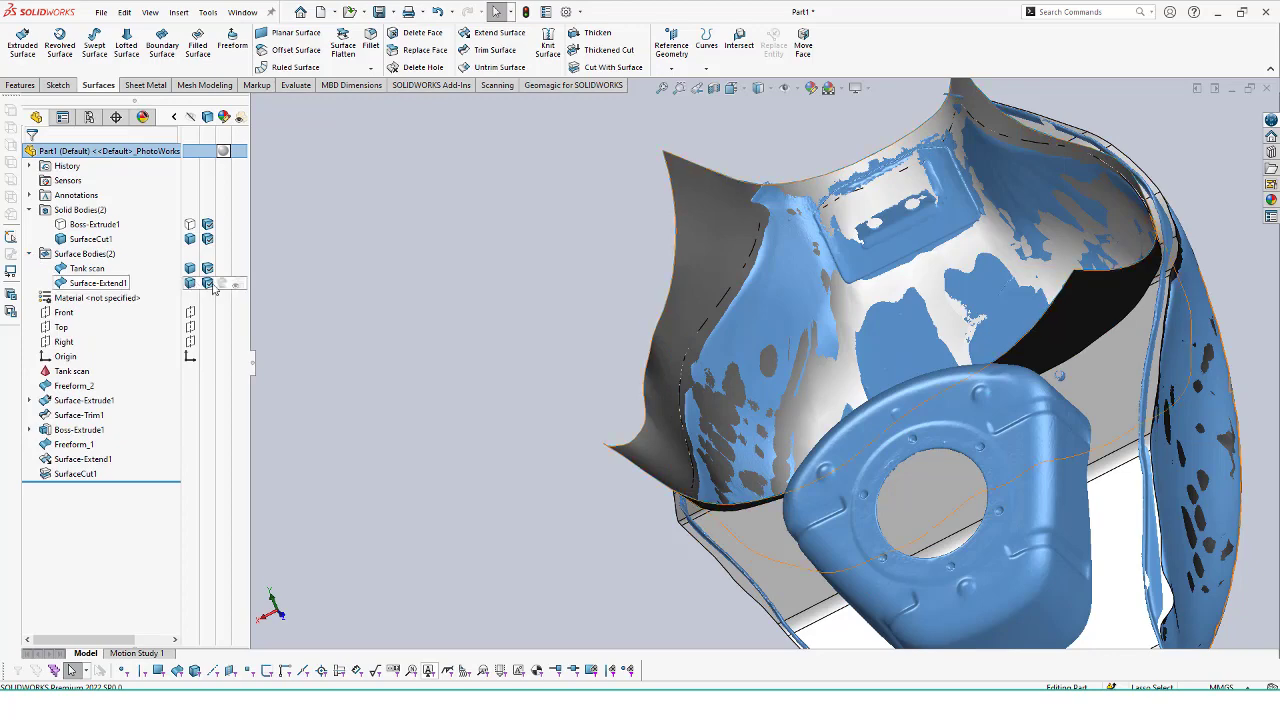
pyautogui.click(207, 283)
pyautogui.moveTo(485, 325)
pyautogui.mouseDown(button='middle')
pyautogui.moveTo(377, 301)
pyautogui.moveTo(491, 280)
pyautogui.moveTo(580, 503)
pyautogui.moveTo(604, 290)
pyautogui.mouseUp(button='middle')
# - Hide the tank scan and inspect the detailed deviation colour map around the cut solid
pyautogui.click(190, 269)
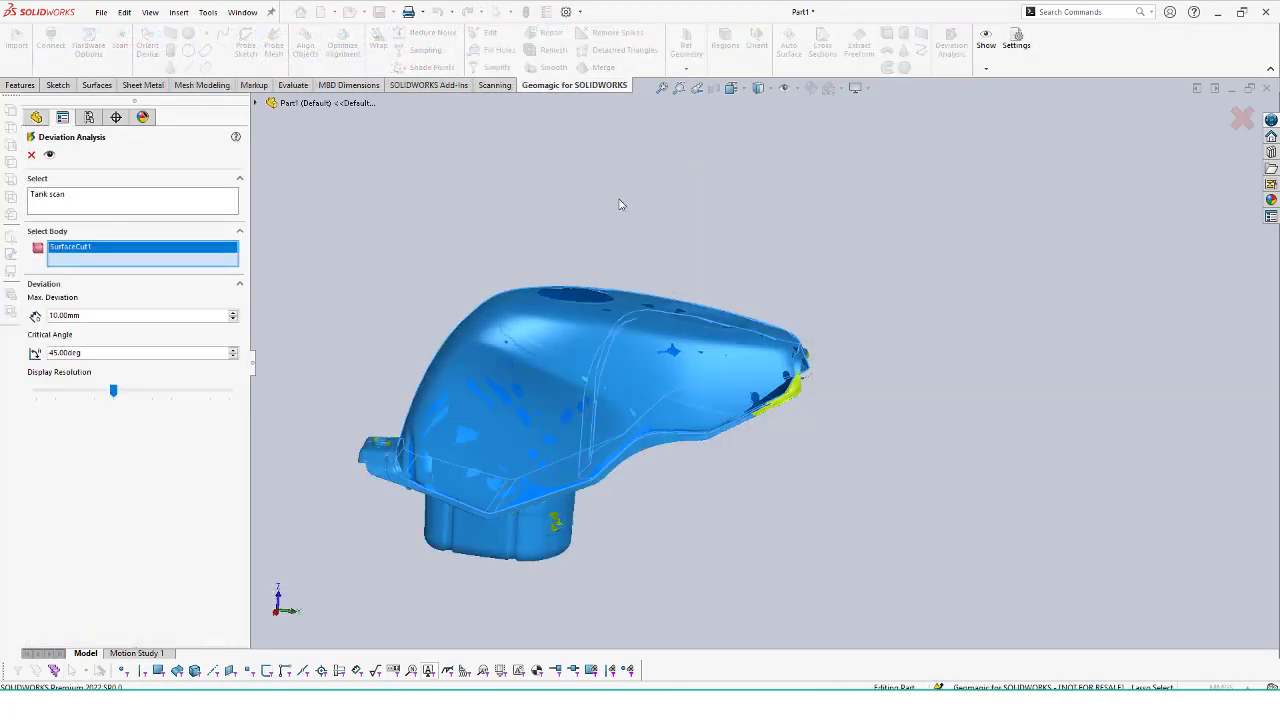
pyautogui.click(48, 154)
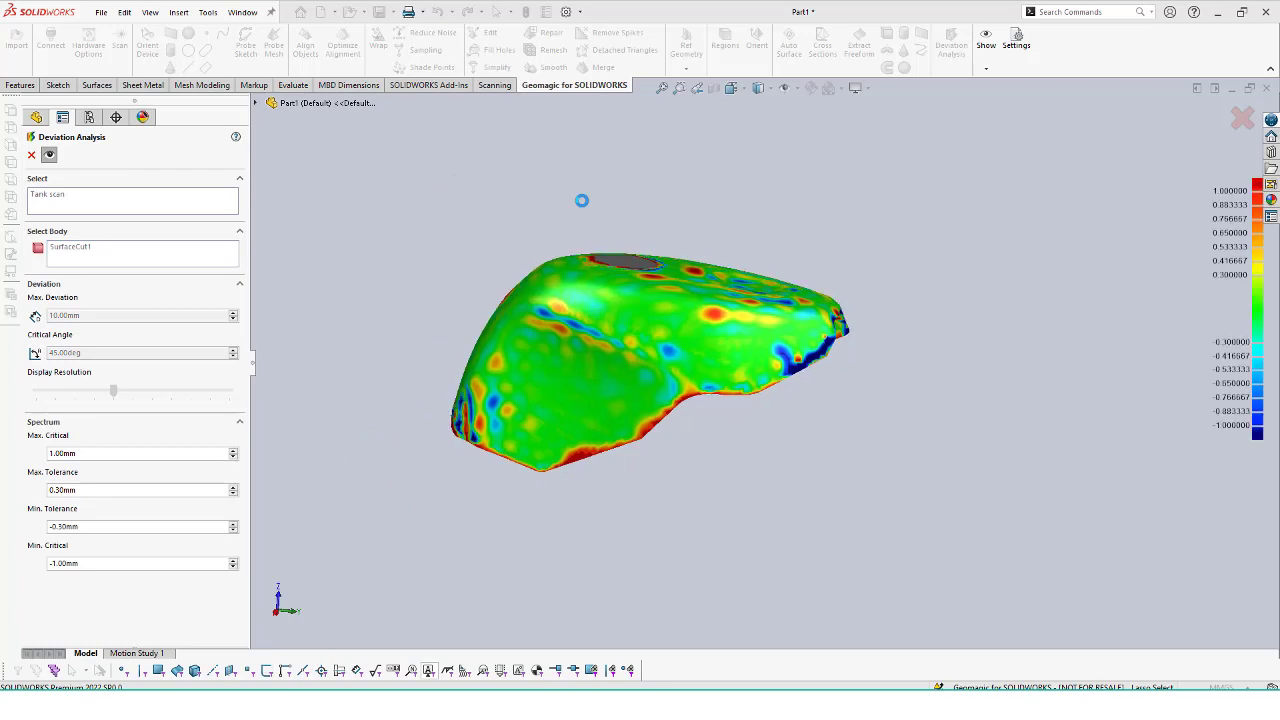
pyautogui.moveTo(625, 272)
pyautogui.mouseDown(button='middle')
pyautogui.moveTo(908, 455)
pyautogui.moveTo(940, 209)
pyautogui.moveTo(900, 171)
pyautogui.moveTo(837, 206)
pyautogui.moveTo(876, 318)
pyautogui.mouseUp(button='middle')
pyautogui.moveTo(869, 418)
pyautogui.mouseDown(button='middle')
pyautogui.moveTo(560, 251)
pyautogui.moveTo(489, 306)
pyautogui.moveTo(481, 383)
pyautogui.moveTo(434, 286)
pyautogui.moveTo(413, 60)
pyautogui.moveTo(403, 211)
pyautogui.moveTo(418, 285)
pyautogui.moveTo(549, 229)
pyautogui.mouseUp(button='middle')
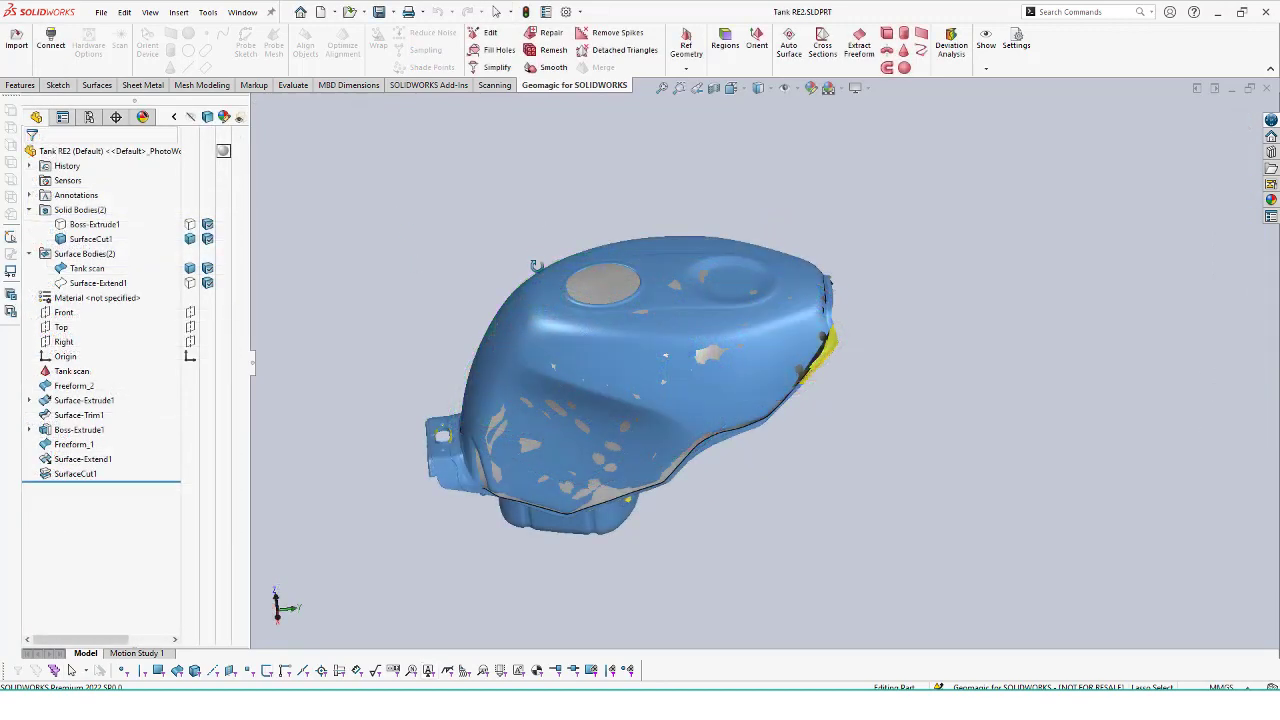
# - Orbit the tank to inspect its filler-cap top and its underside
pyautogui.moveTo(544, 179); pyautogui.dragTo(590, 282, button='middle')
pyautogui.moveTo(600, 483); pyautogui.dragTo(592, 304, button='middle')
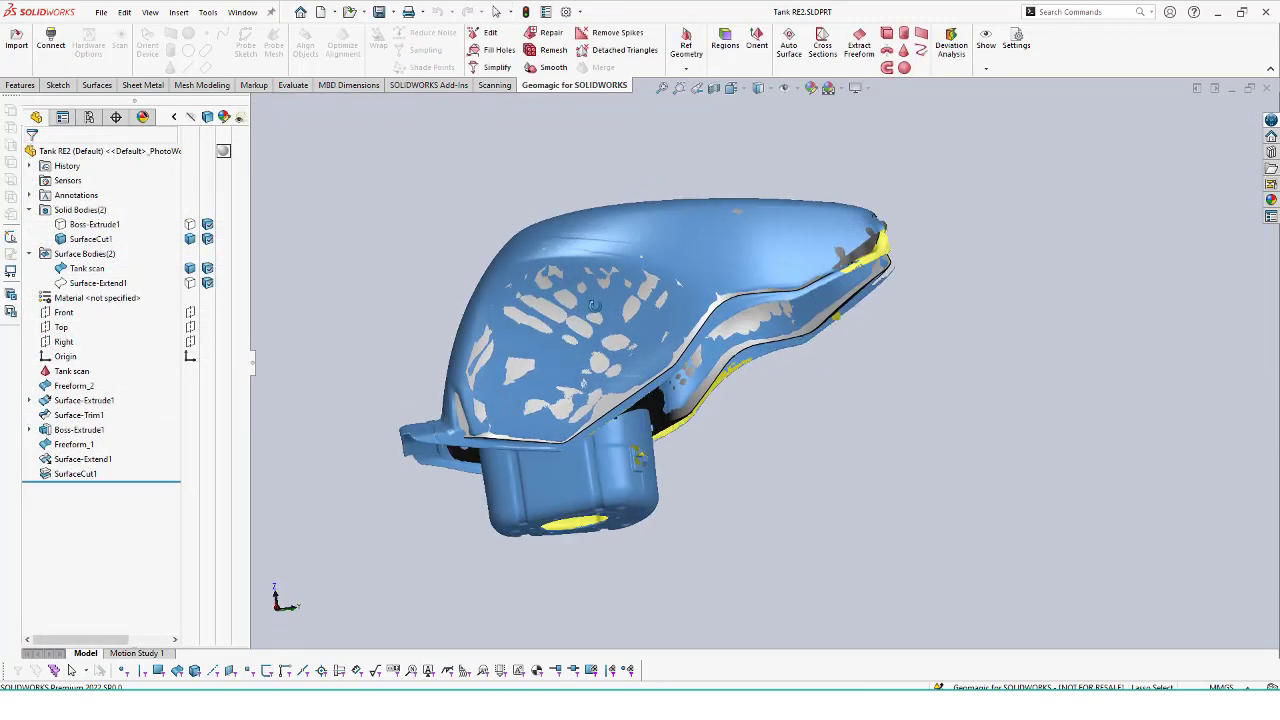
pyautogui.moveTo(617, 527); pyautogui.dragTo(640, 115, button='middle')
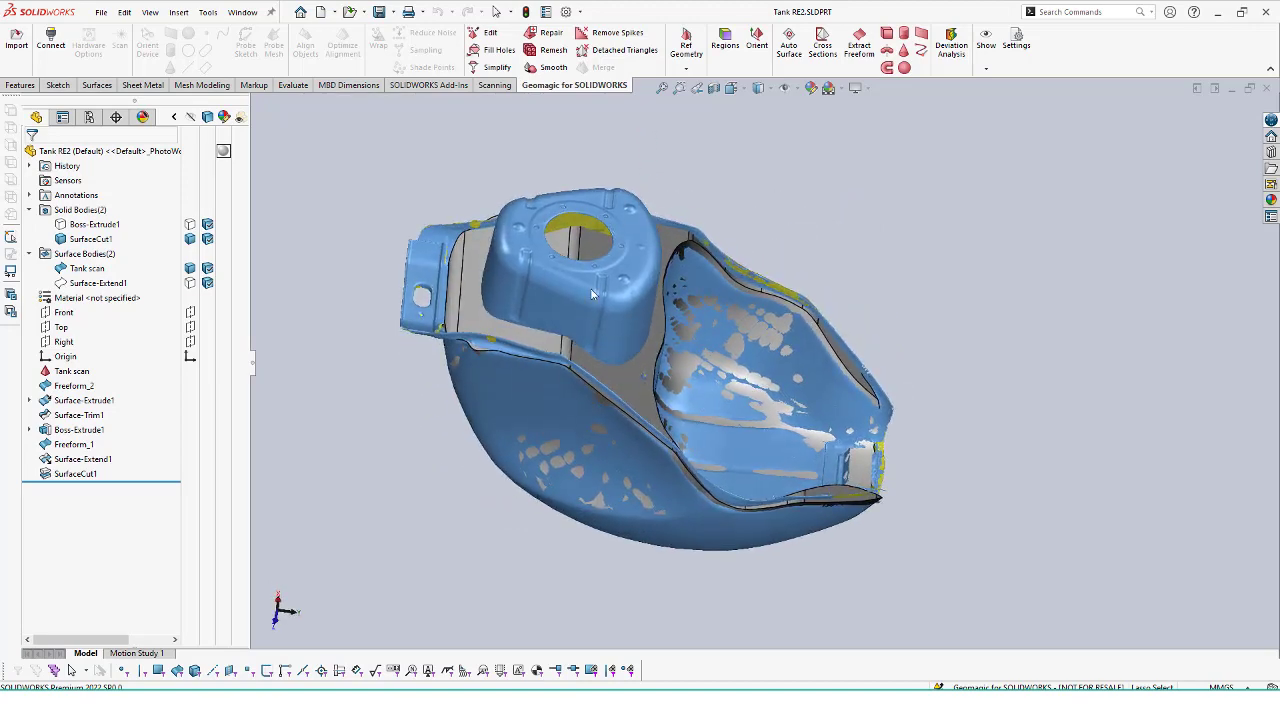
# - Start Extract Reference Plane, clear the rough selection, and switch to Paintbrush Select
pyautogui.click(688, 66)
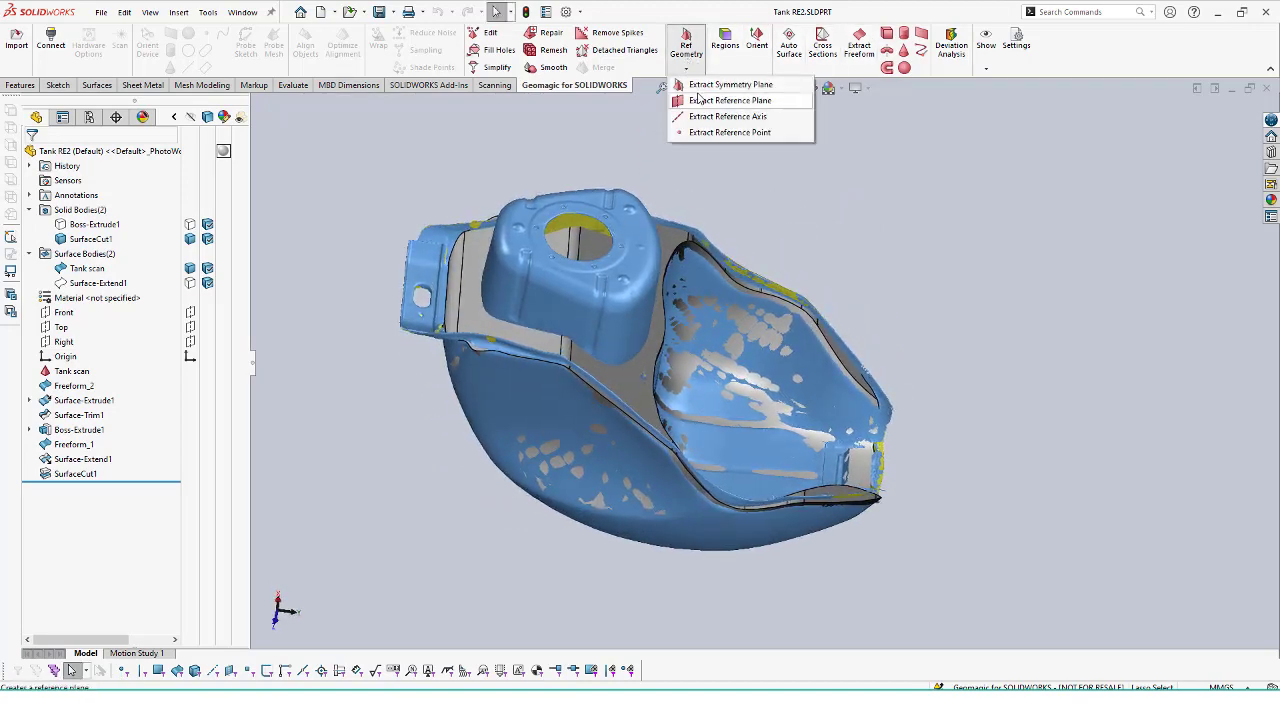
pyautogui.click(699, 101)
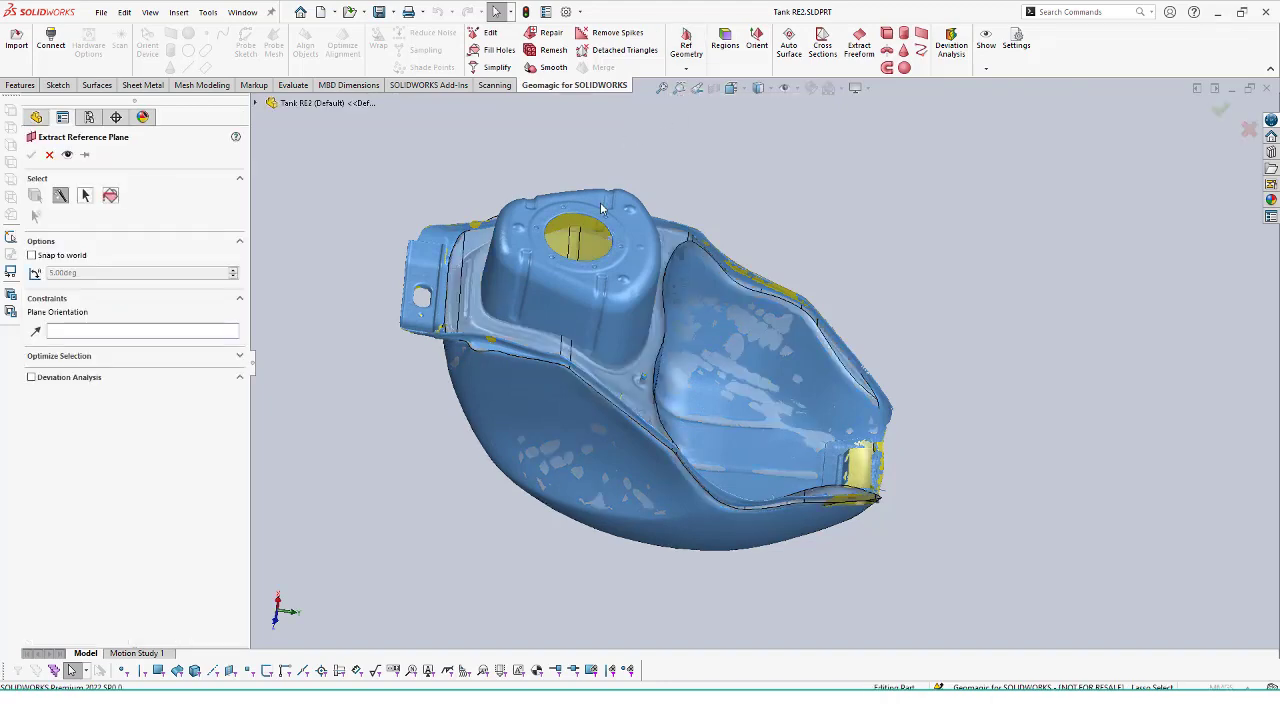
pyautogui.scroll(-5, 600, 208)
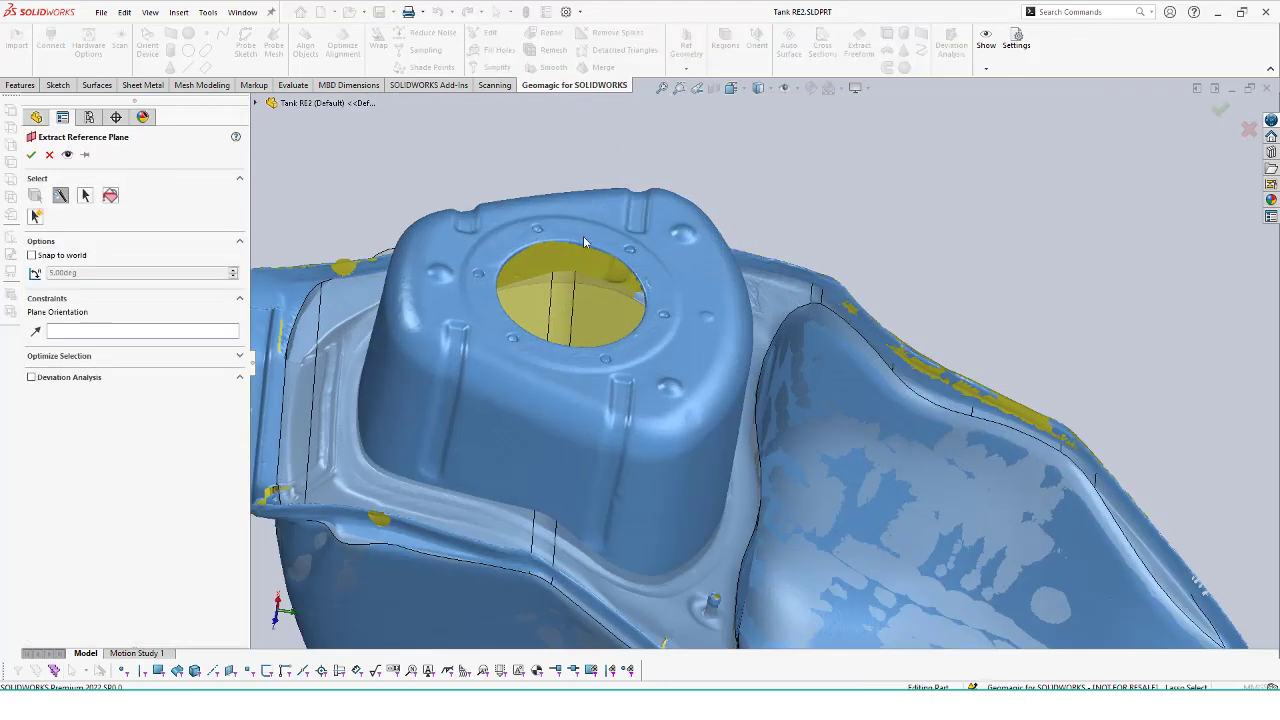
pyautogui.click(585, 242)
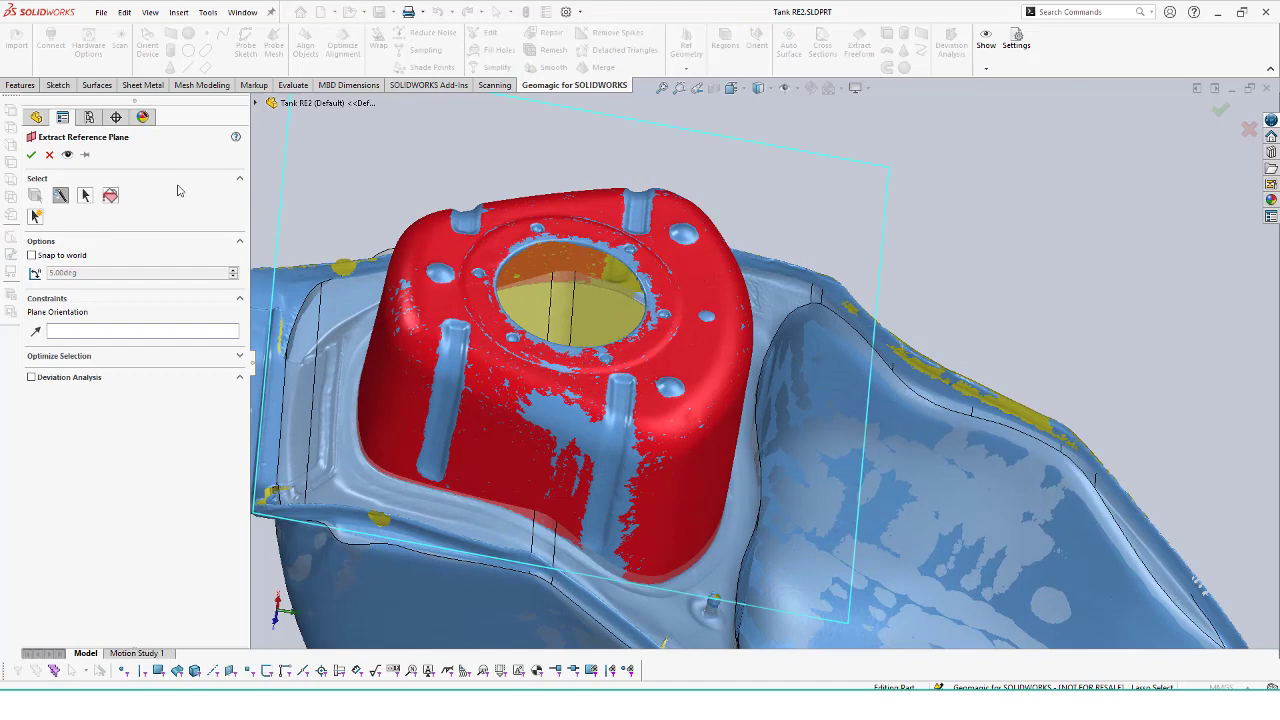
pyautogui.rightClick(358, 206)
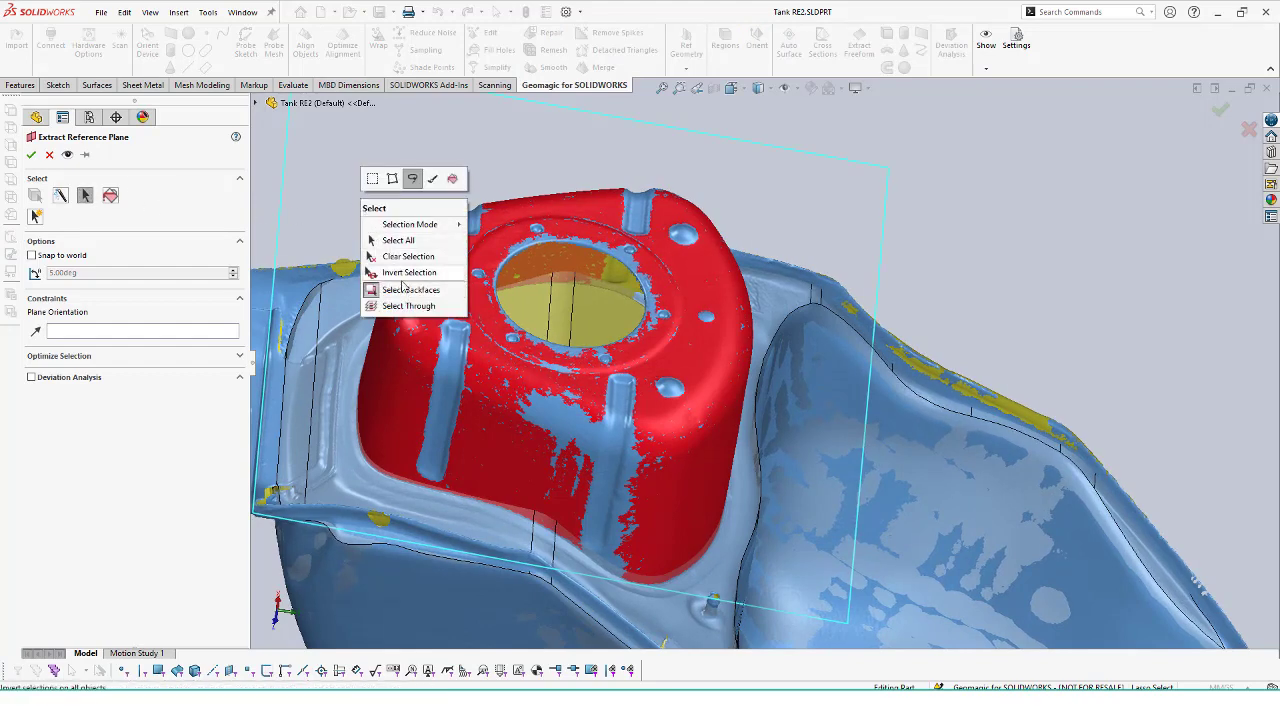
pyautogui.click(408, 256)
pyautogui.rightClick(374, 182)
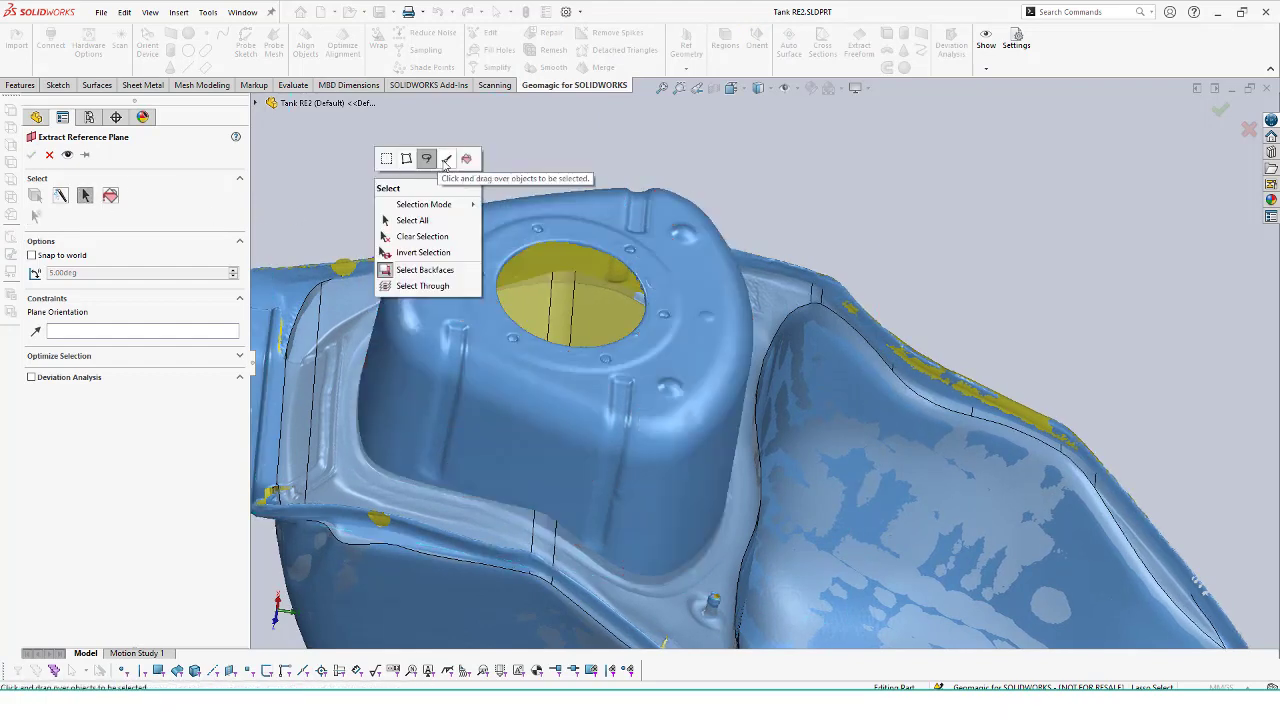
pyautogui.click(446, 162)
pyautogui.scroll(-5, 542, 248)
# - Paint the flat ring around the filler opening and accept the fitted Plane1
pyautogui.moveTo(542, 248)
pyautogui.mouseDown(button='middle')
pyautogui.moveTo(558, 360)
pyautogui.moveTo(688, 452)
pyautogui.mouseUp(button='middle')
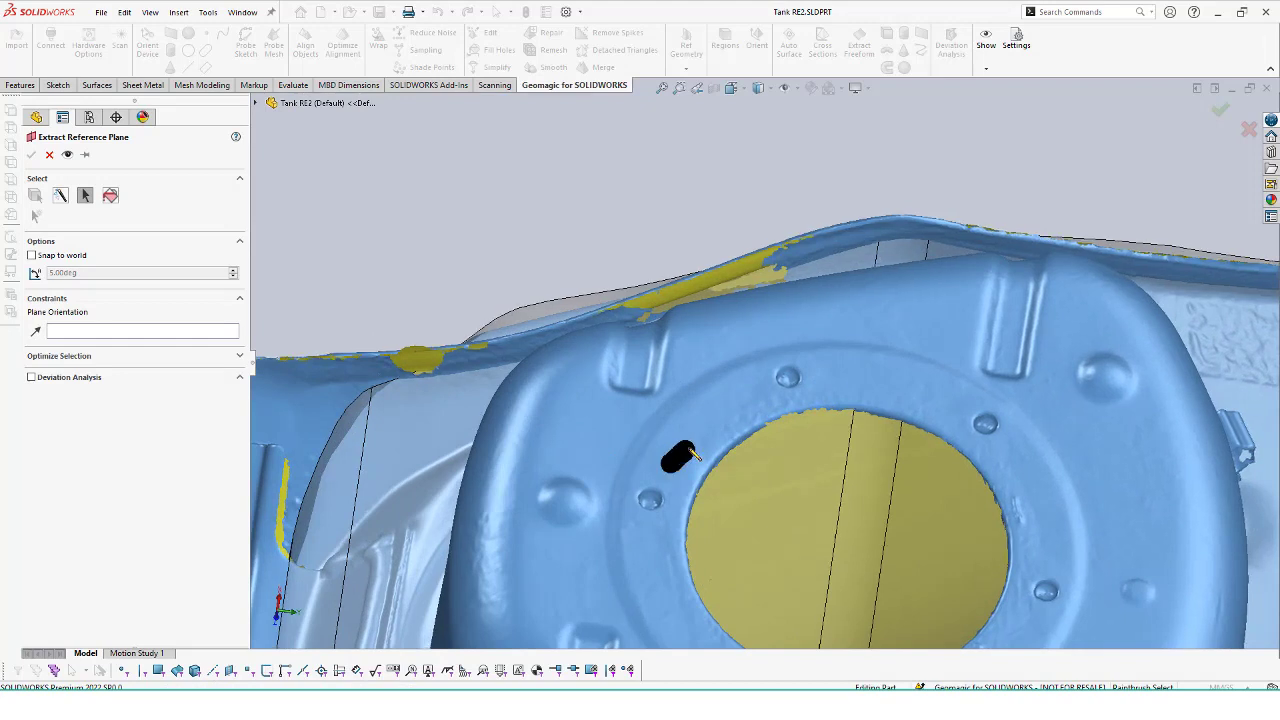
pyautogui.moveTo(768, 415)
pyautogui.mouseDown()
pyautogui.moveTo(838, 378)
pyautogui.moveTo(888, 393)
pyautogui.mouseUp()
pyautogui.moveTo(1014, 450); pyautogui.dragTo(1045, 556)
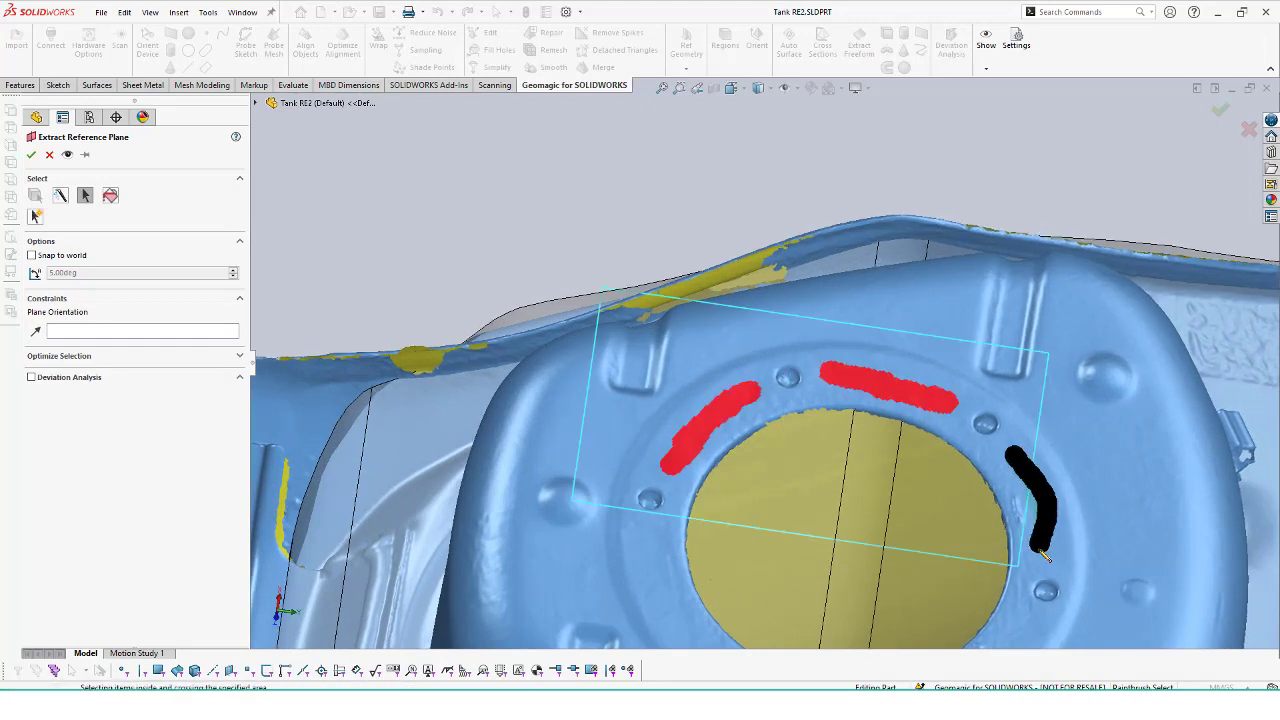
pyautogui.moveTo(1040, 549); pyautogui.dragTo(800, 497, button='middle')
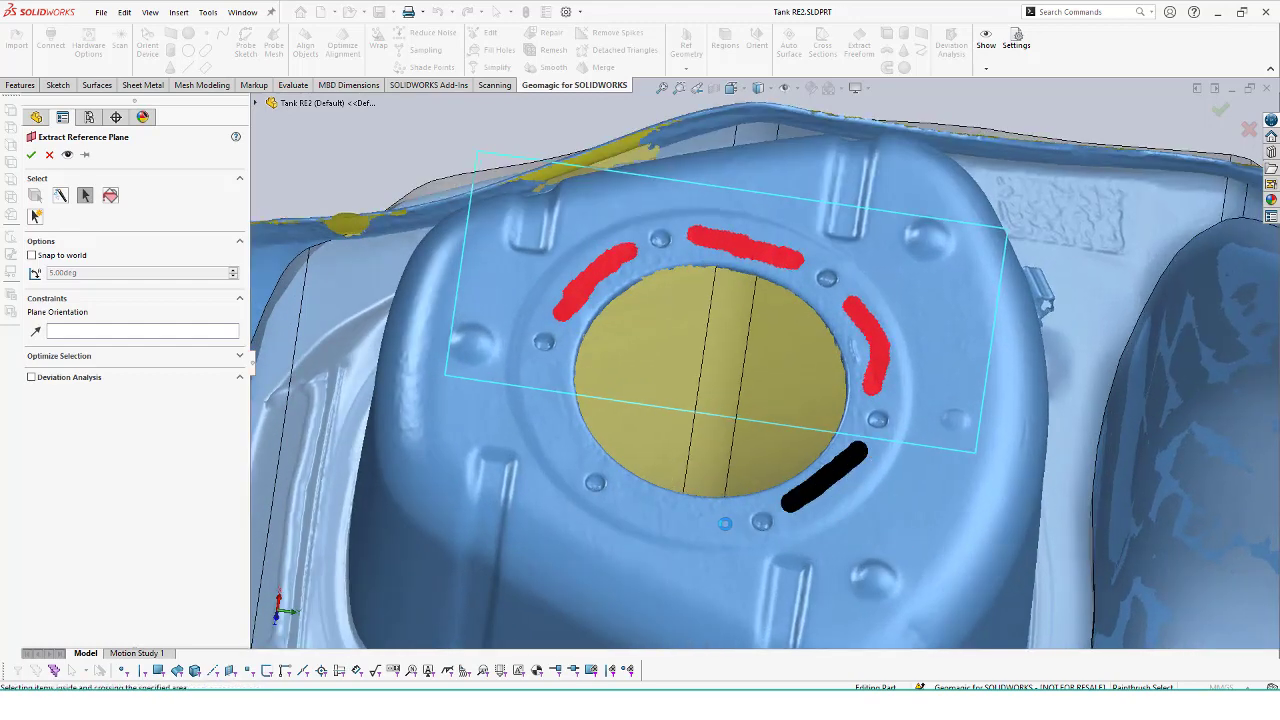
pyautogui.moveTo(728, 520); pyautogui.dragTo(636, 510)
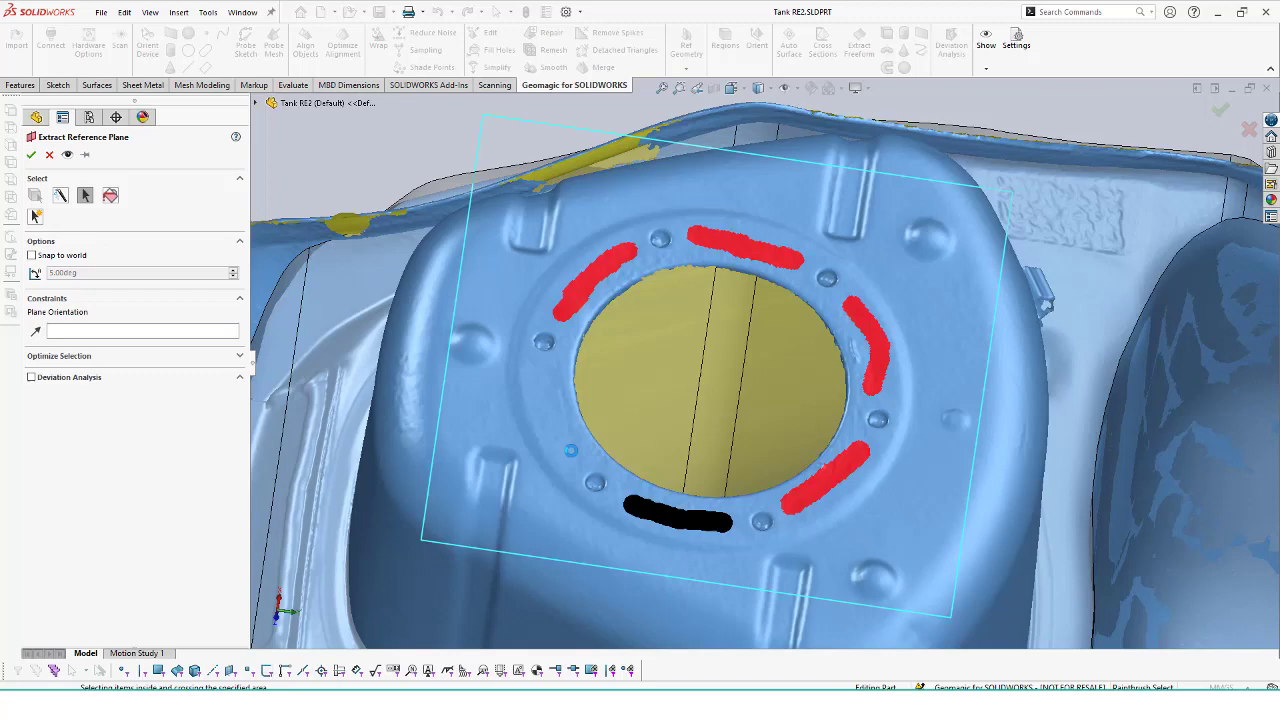
pyautogui.moveTo(570, 450); pyautogui.dragTo(542, 386)
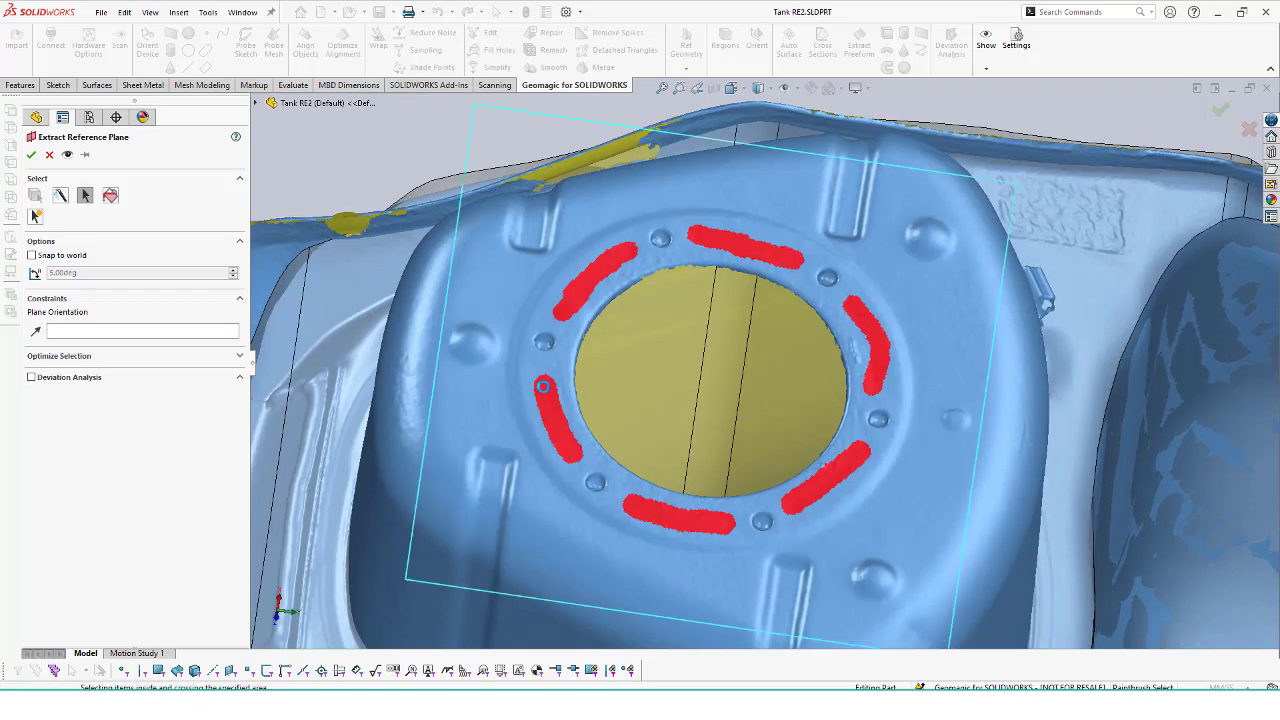
pyautogui.moveTo(543, 386); pyautogui.dragTo(595, 190, button='middle')
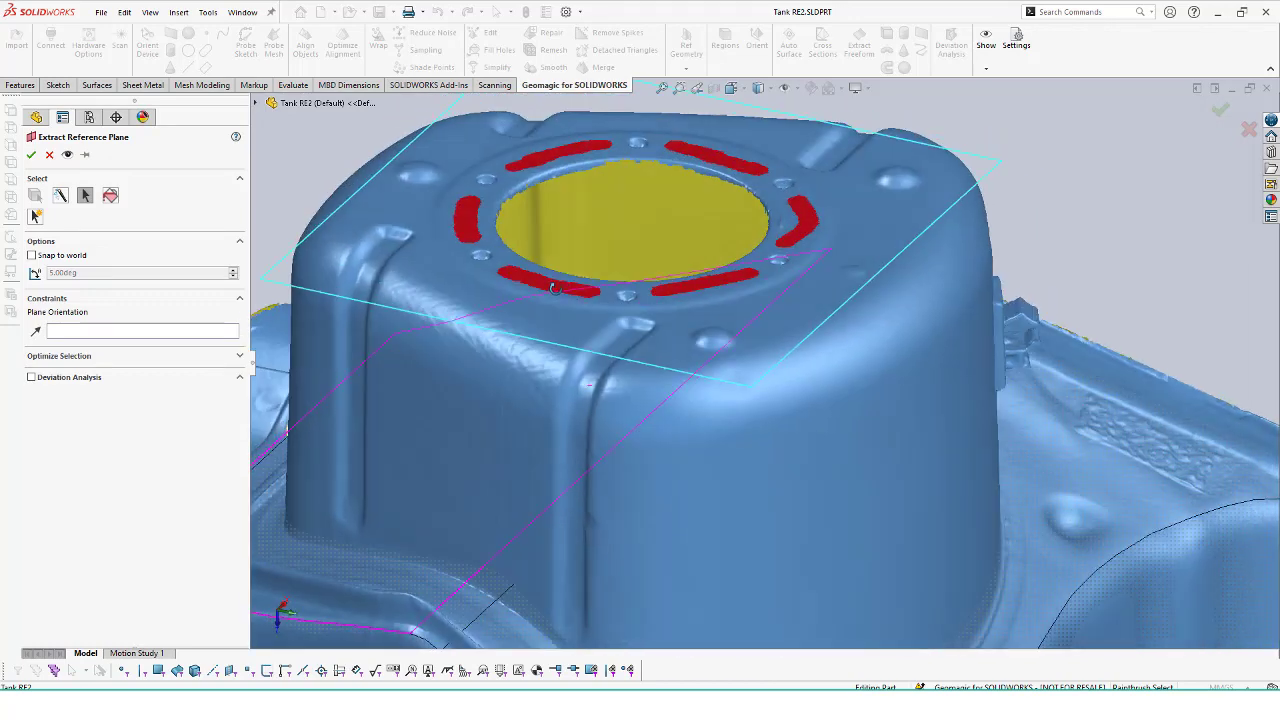
pyautogui.moveTo(595, 190); pyautogui.dragTo(533, 344, button='middle')
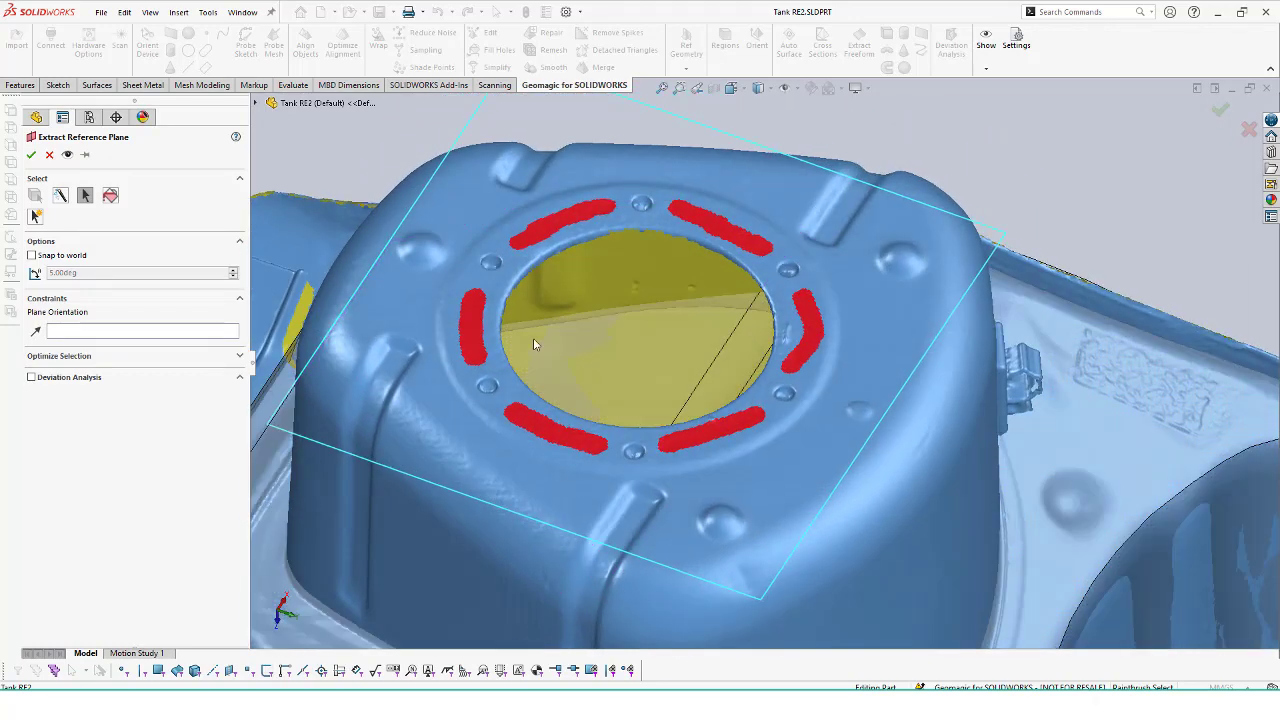
pyautogui.click(31, 155)
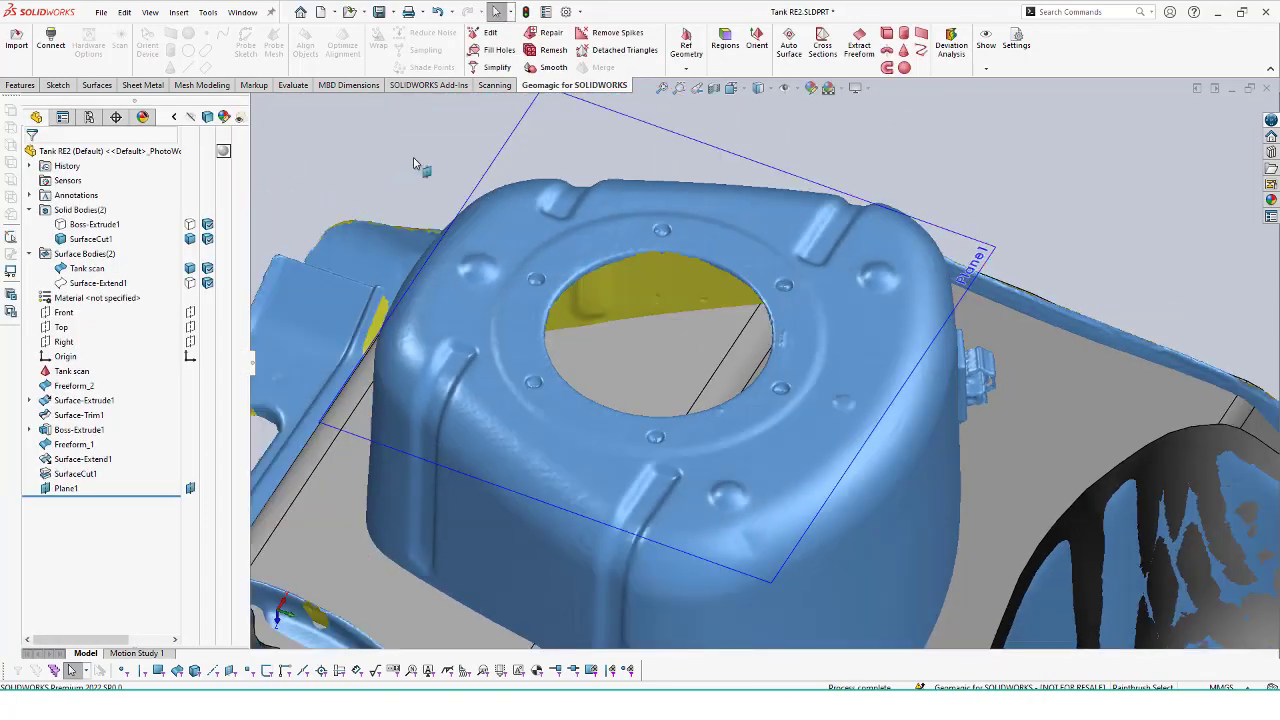
# - Take a scan cross-section offset 20 mm from Plane1, creating Mesh Sketch3
pyautogui.click(572, 112)
pyautogui.click(58, 85)
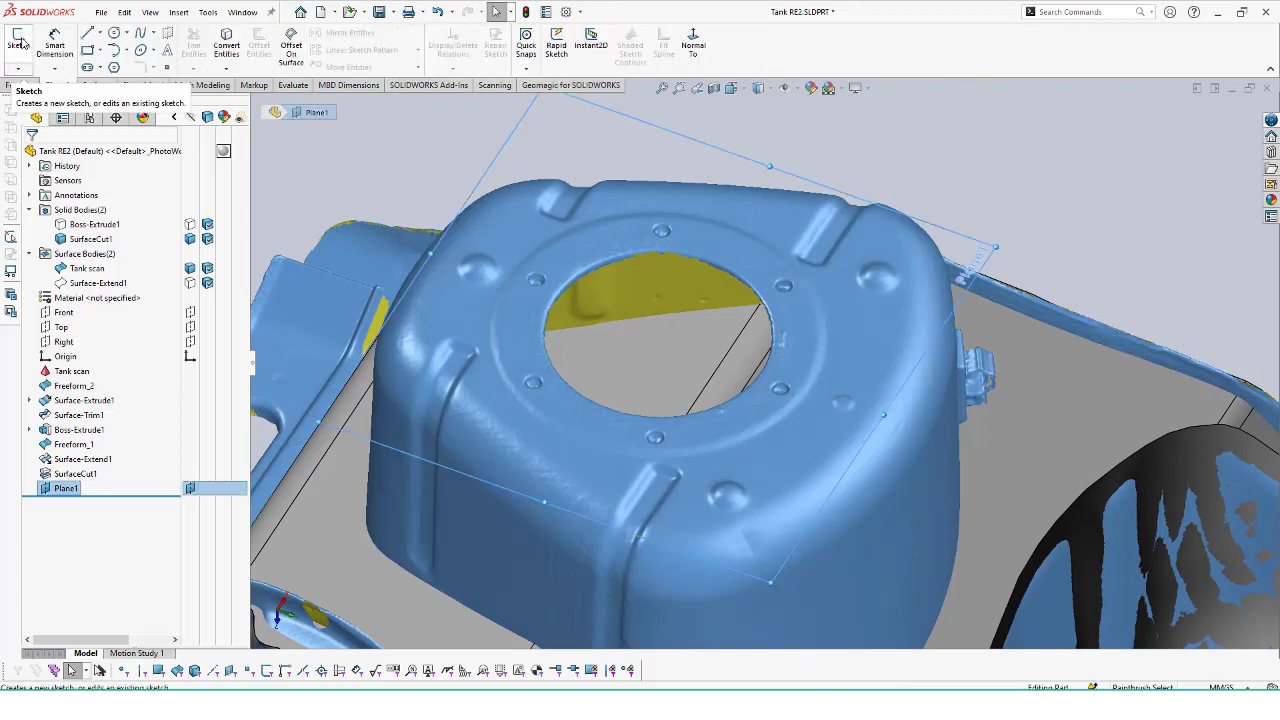
pyautogui.click(566, 86)
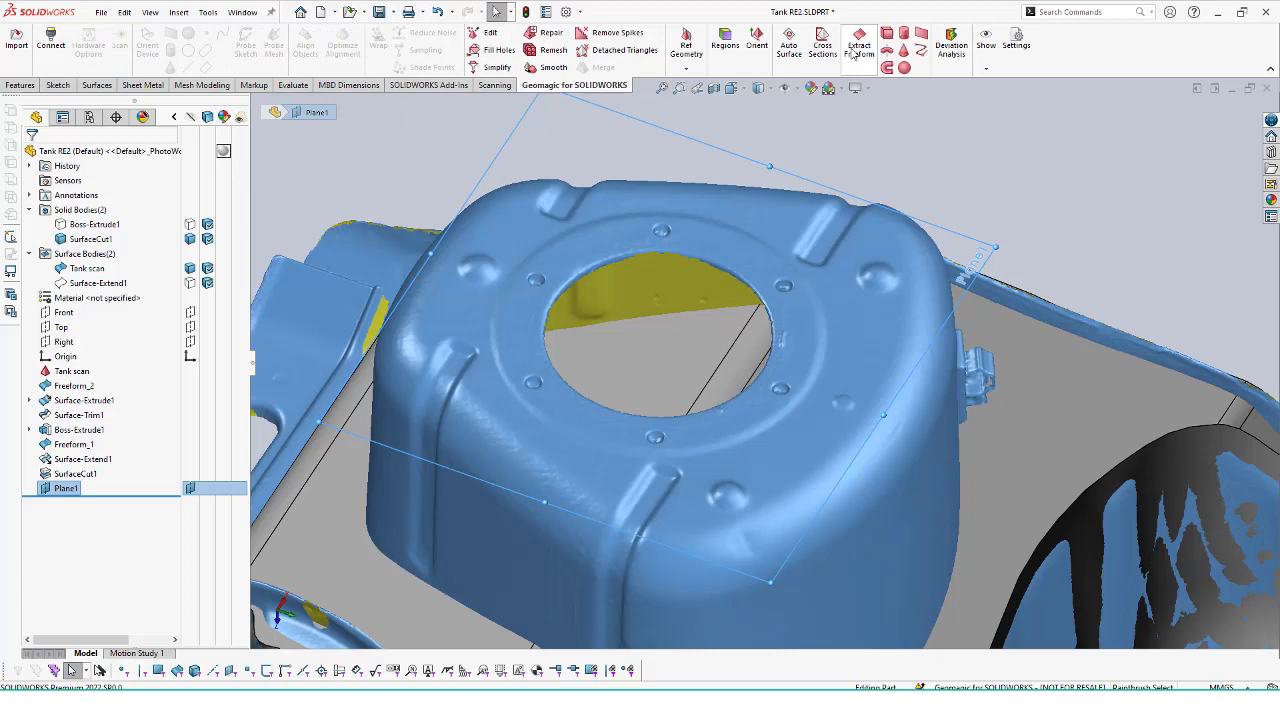
pyautogui.click(822, 48)
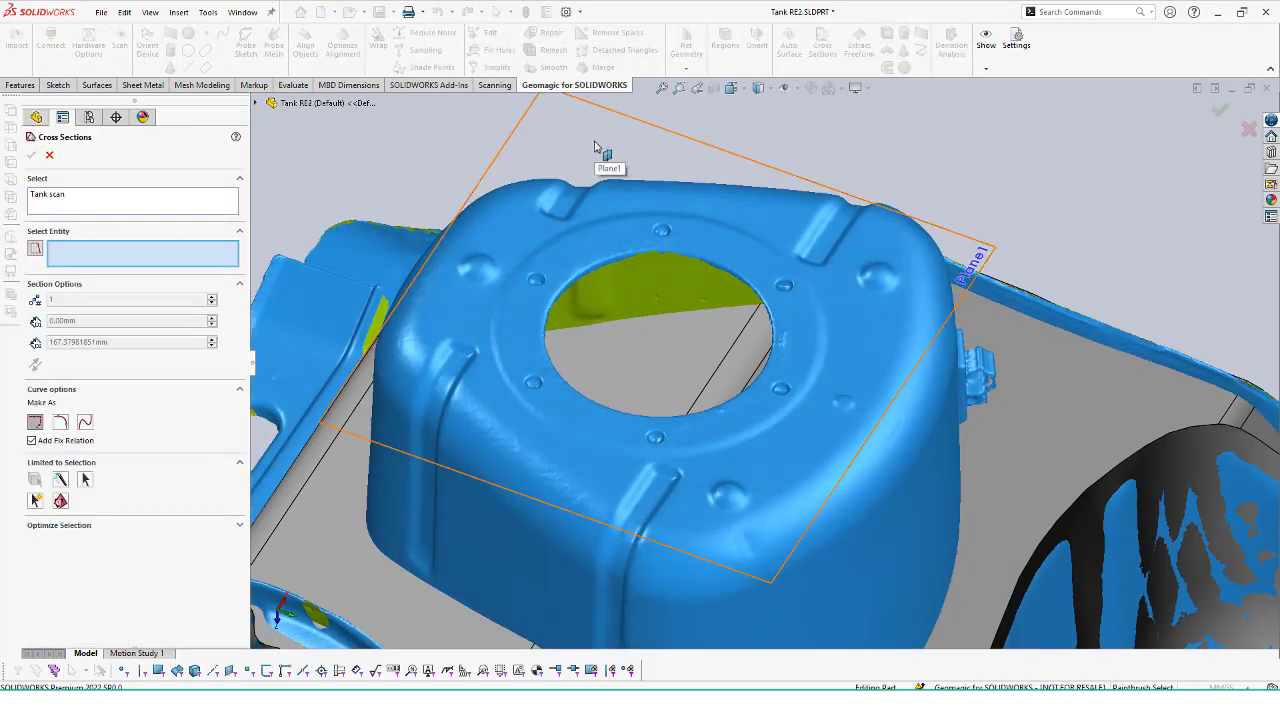
pyautogui.click(594, 146)
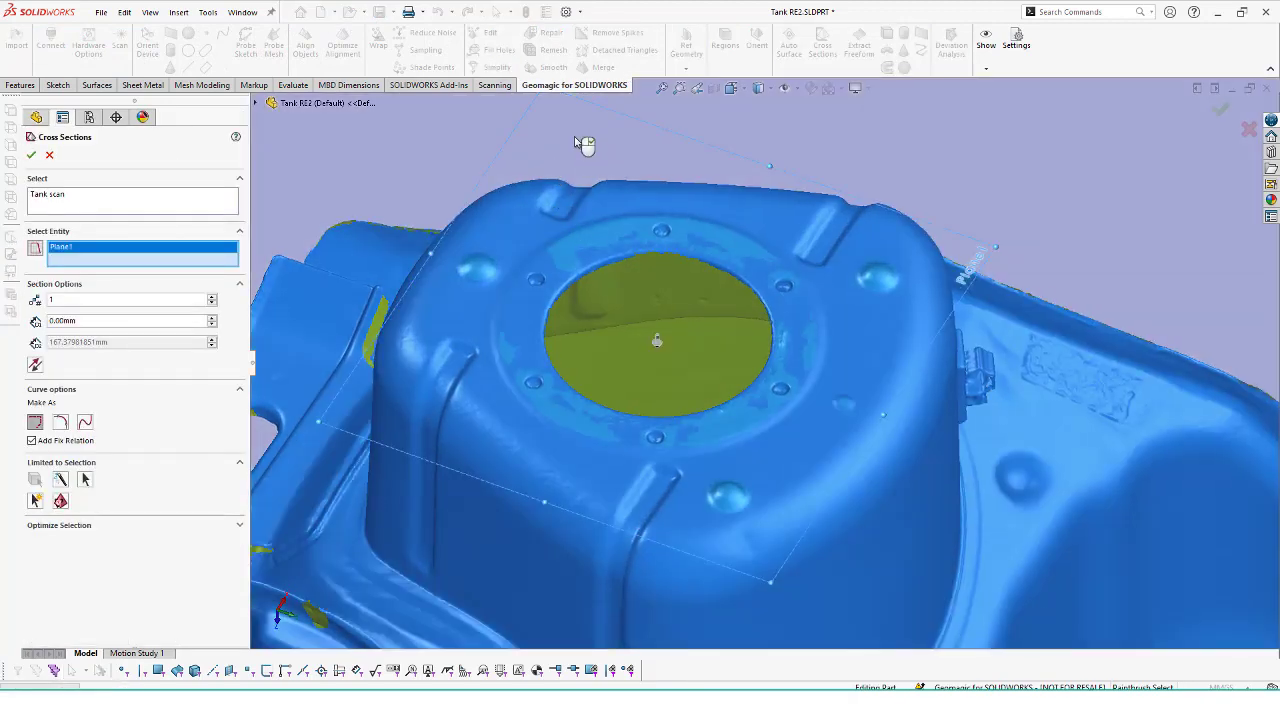
pyautogui.moveTo(584, 145); pyautogui.dragTo(560, 95, button='middle')
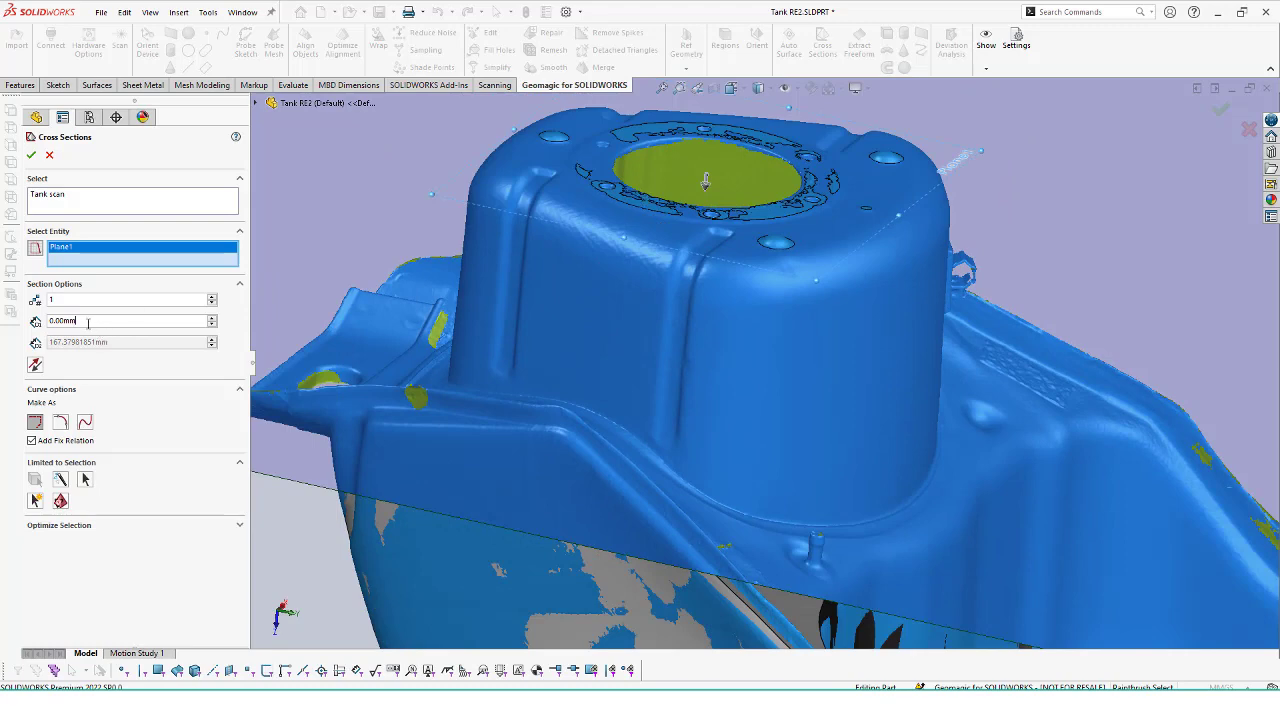
pyautogui.write('10')
pyautogui.press('Return')
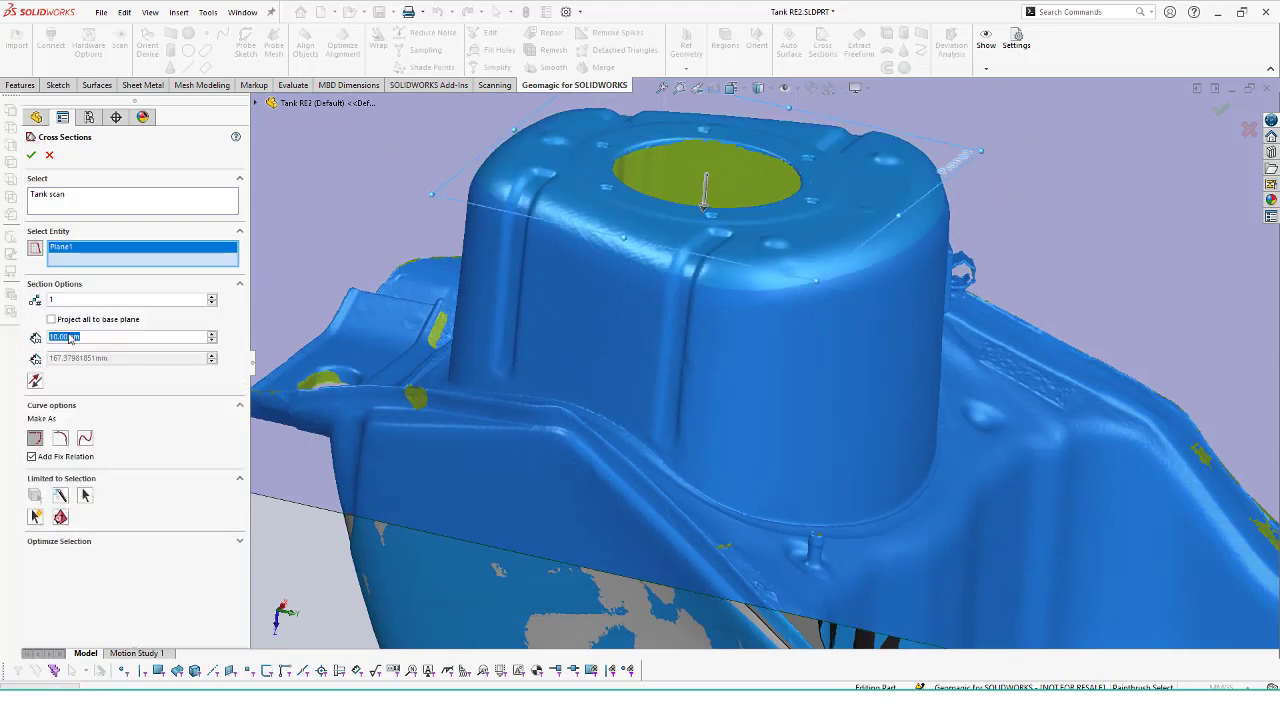
pyautogui.write('20')
pyautogui.press('Return')
pyautogui.moveTo(516, 488)
pyautogui.mouseDown(button='middle')
pyautogui.moveTo(431, 432)
pyautogui.moveTo(540, 549)
pyautogui.mouseUp(button='middle')
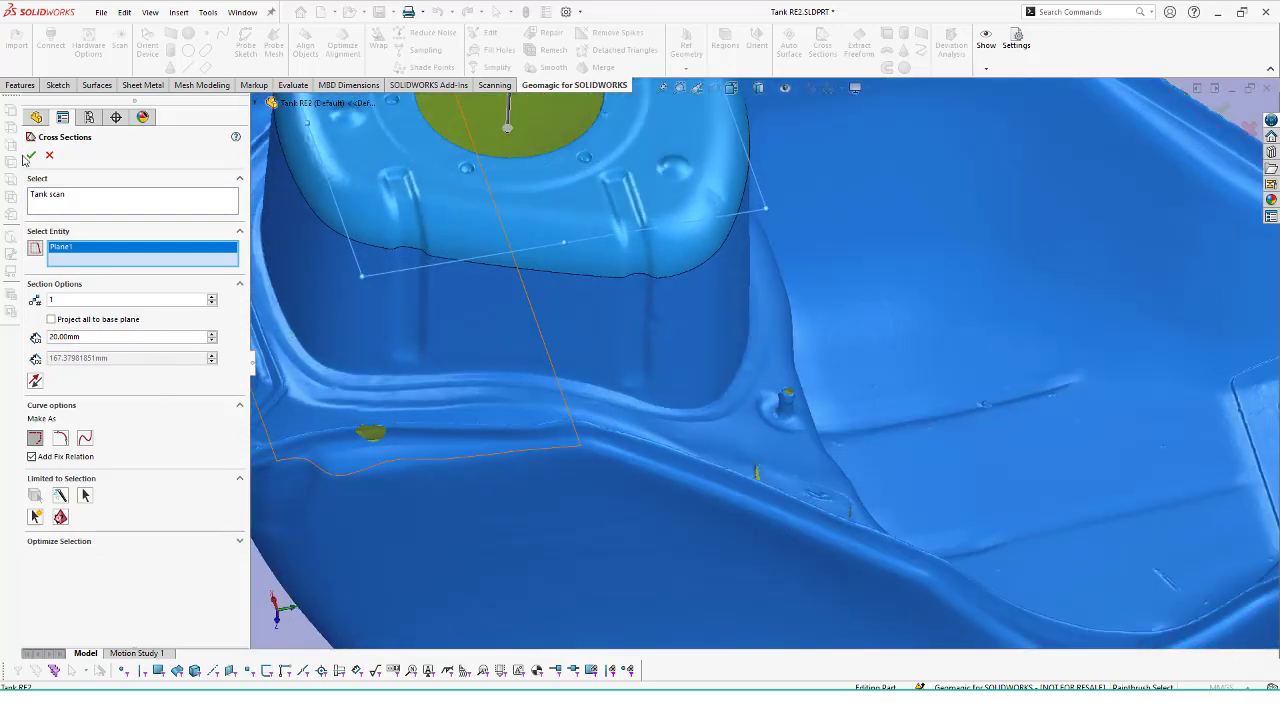
pyautogui.click(30, 156)
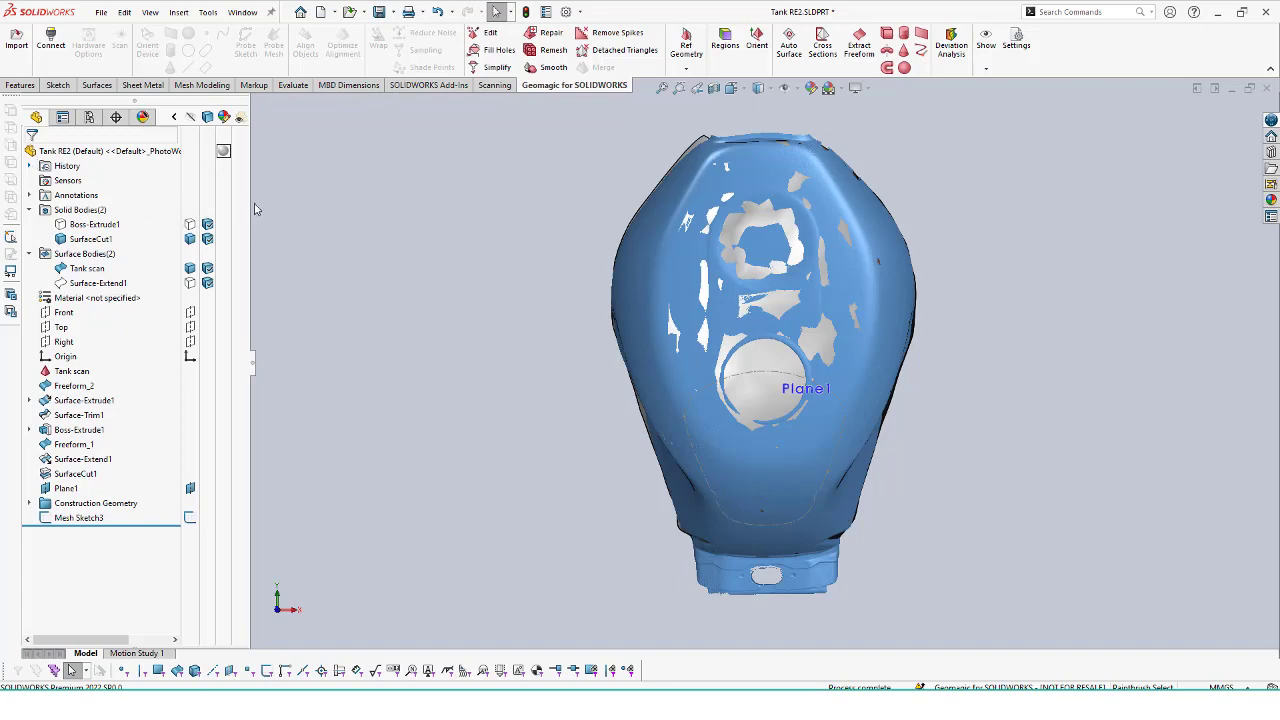
# - Edit Mesh Sketch3 and view it Normal To, zoomed in on the filler-neck opening
pyautogui.moveTo(384, 367); pyautogui.dragTo(480, 351, button='middle')
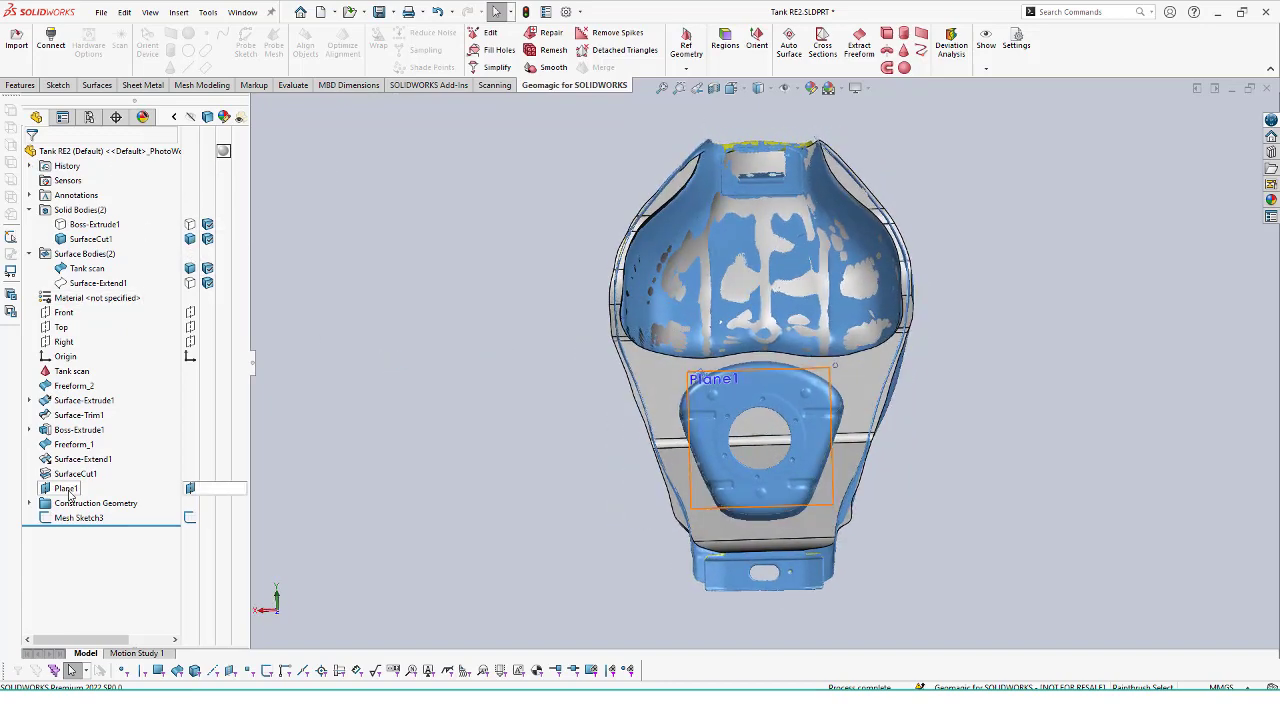
pyautogui.scroll(-2, 903, 463)
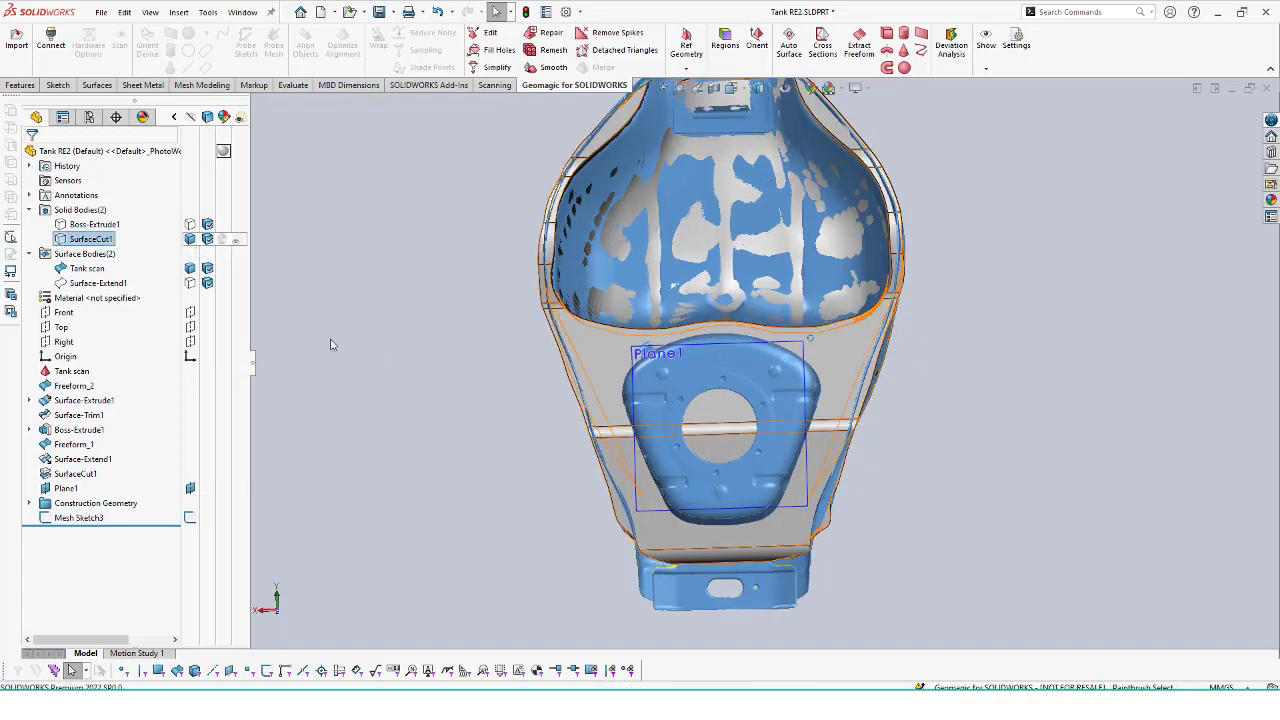
pyautogui.moveTo(331, 345)
pyautogui.mouseDown(button='middle')
pyautogui.moveTo(506, 291)
pyautogui.moveTo(470, 300)
pyautogui.mouseUp(button='middle')
pyautogui.click(80, 517)
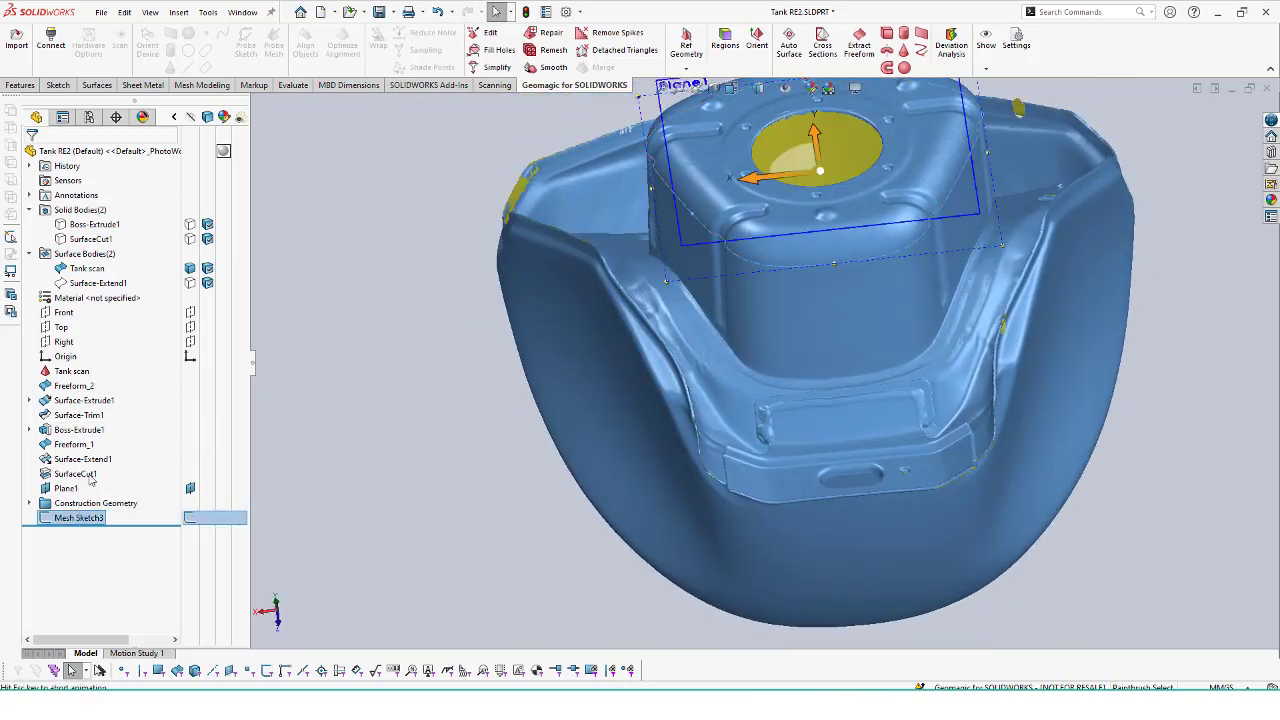
pyautogui.click(190, 517)
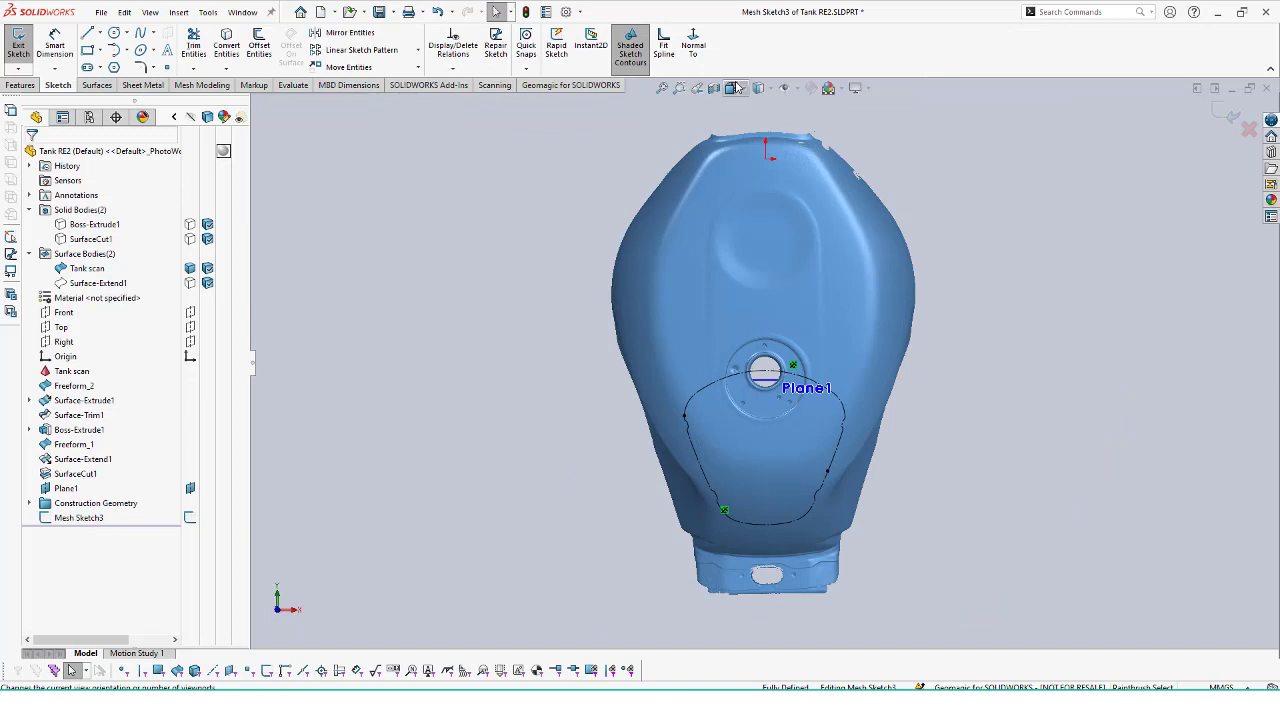
pyautogui.moveTo(818, 537); pyautogui.dragTo(735, 591, button='middle')
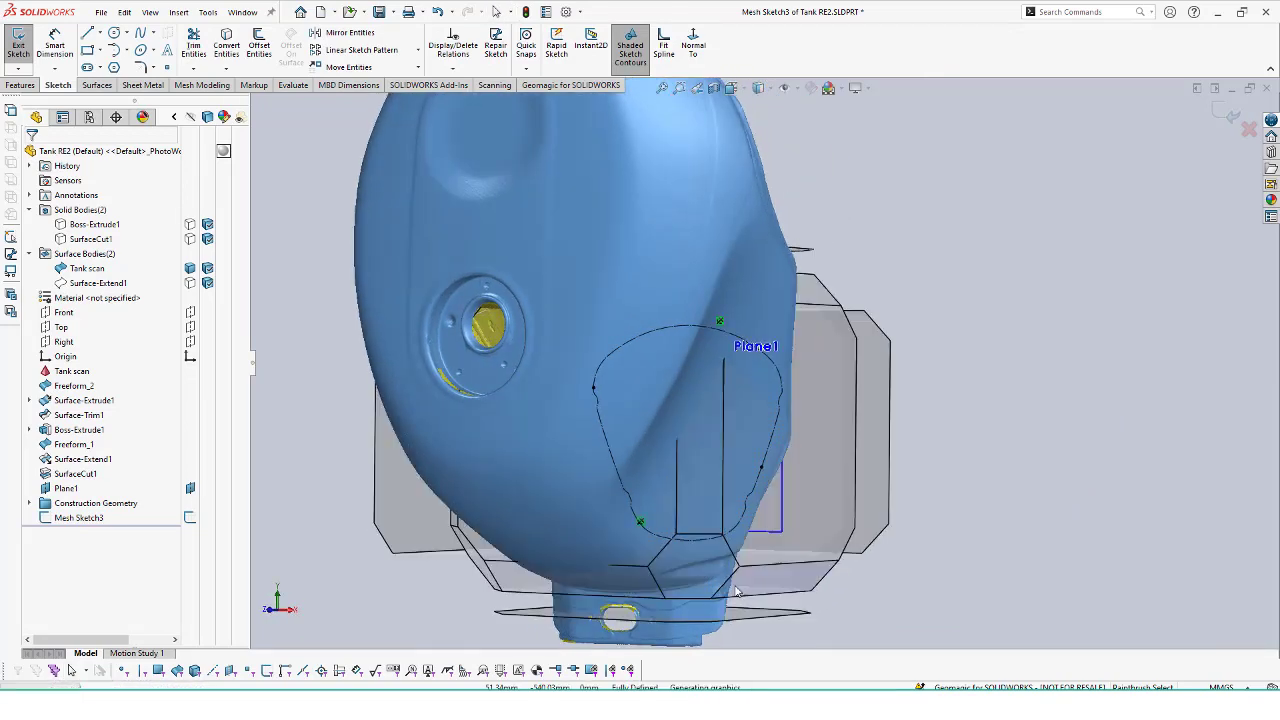
pyautogui.hotkey('ctrl', '8')
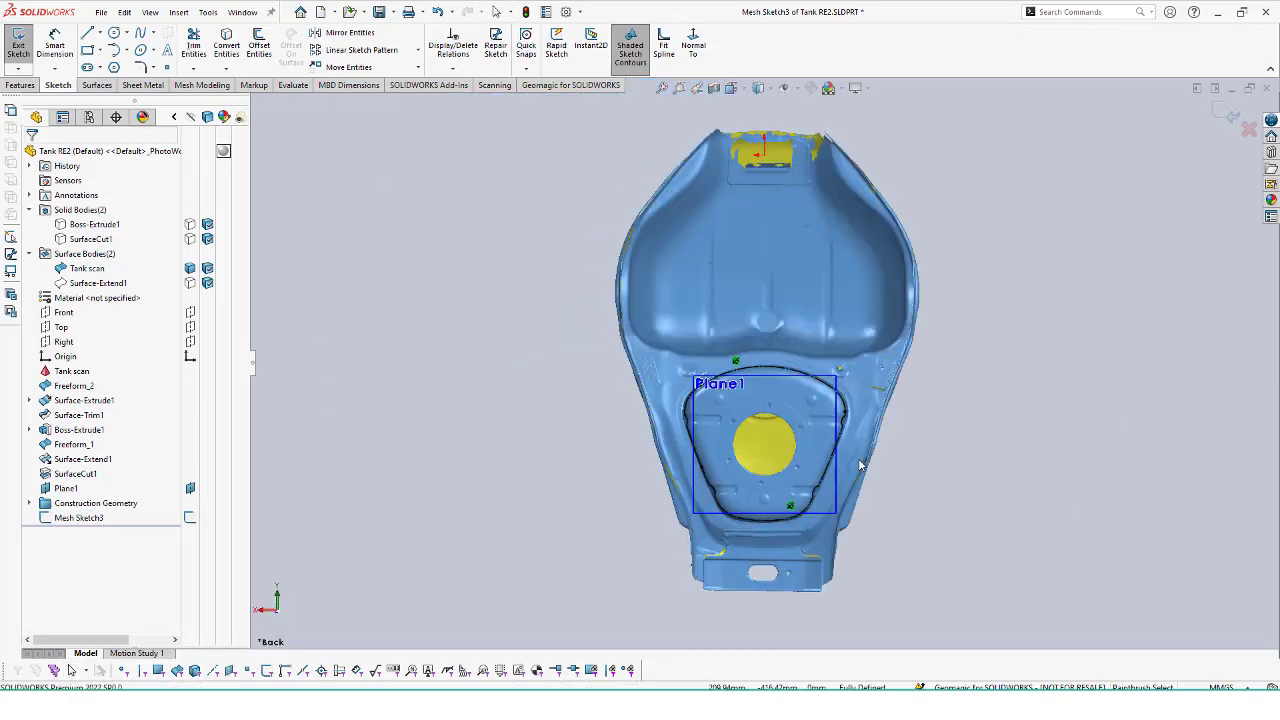
pyautogui.scroll(-5, 798, 472)
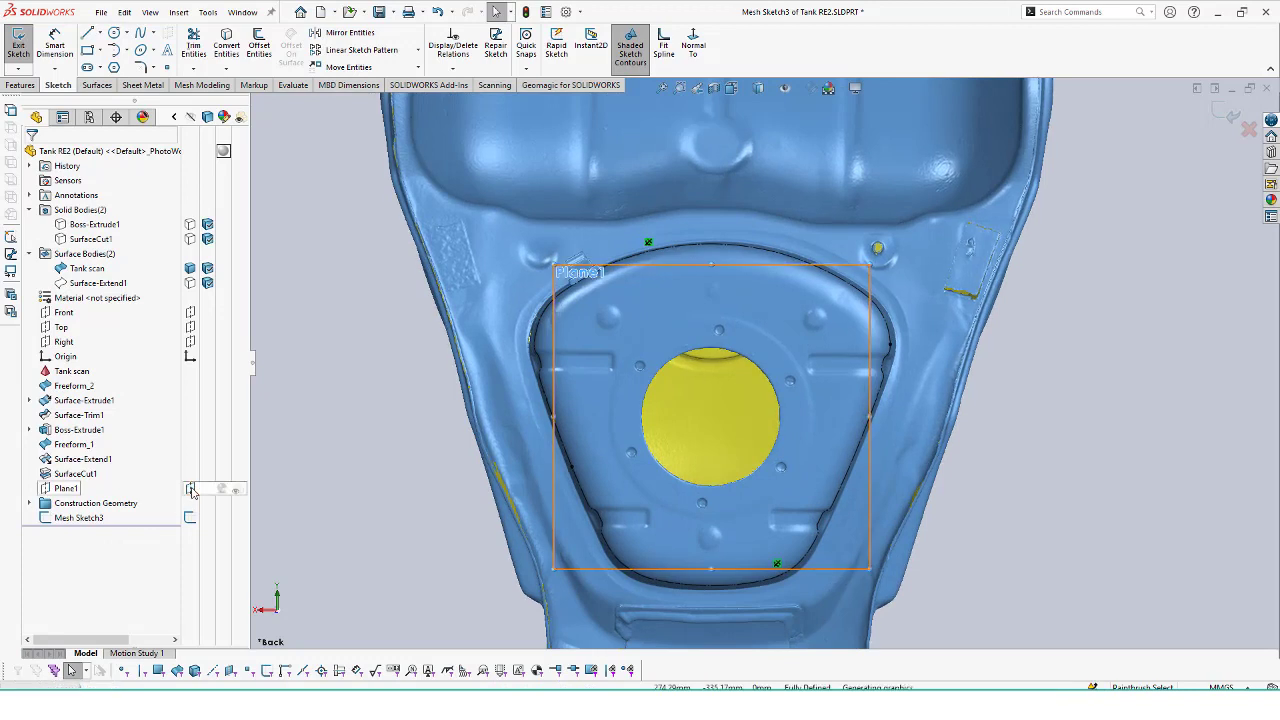
# - Hide the tank scan and draw a 3-point arc across the top of the neck section
pyautogui.click(190, 269)
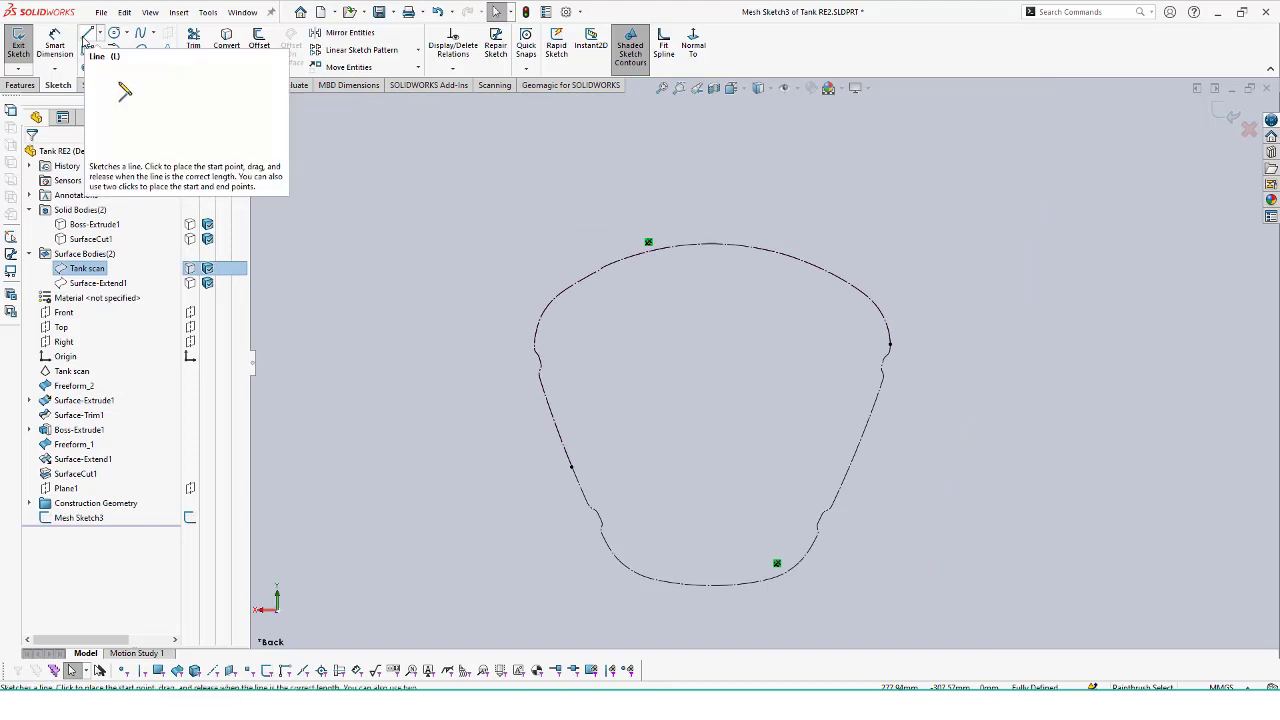
pyautogui.click(126, 52)
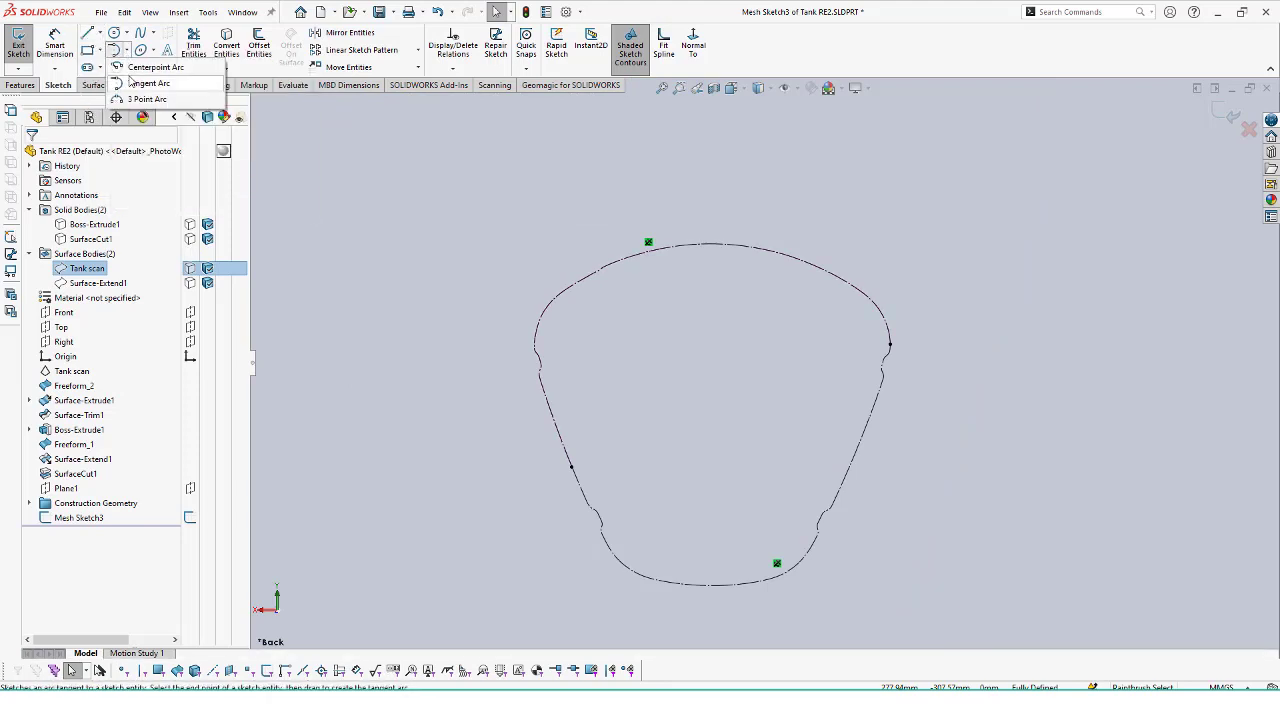
pyautogui.click(132, 99)
pyautogui.click(569, 305)
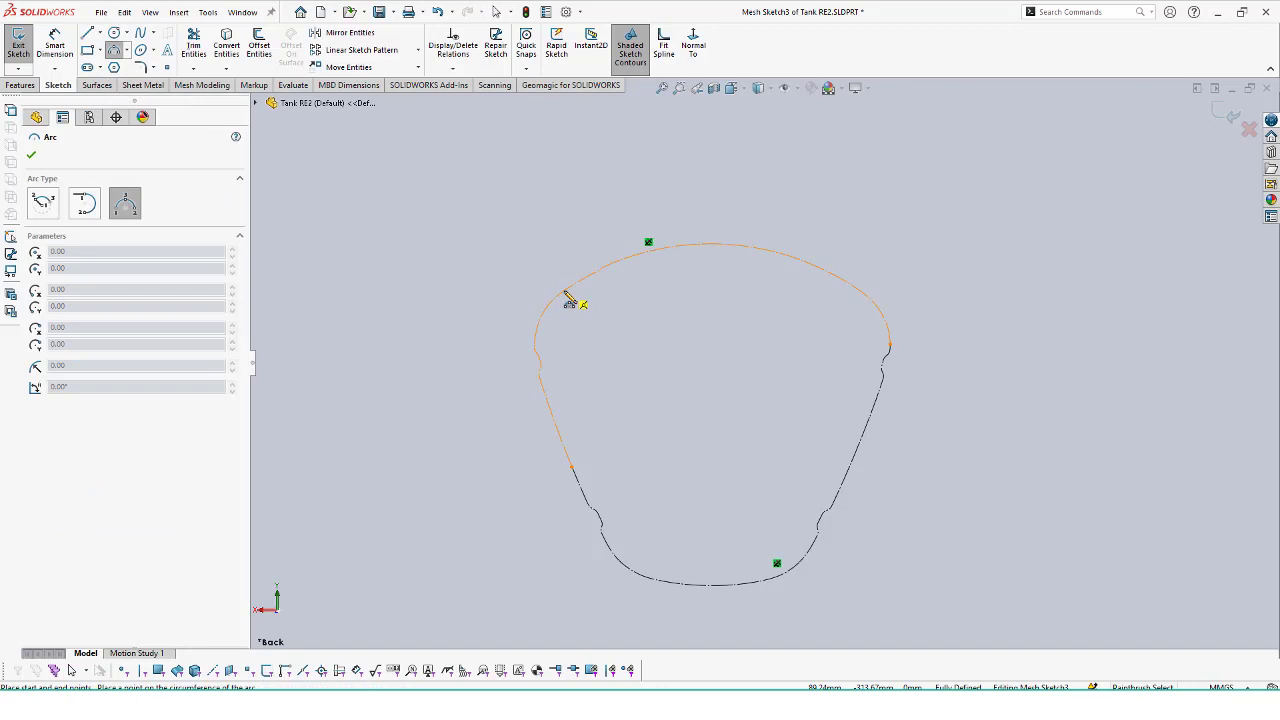
pyautogui.click(859, 292)
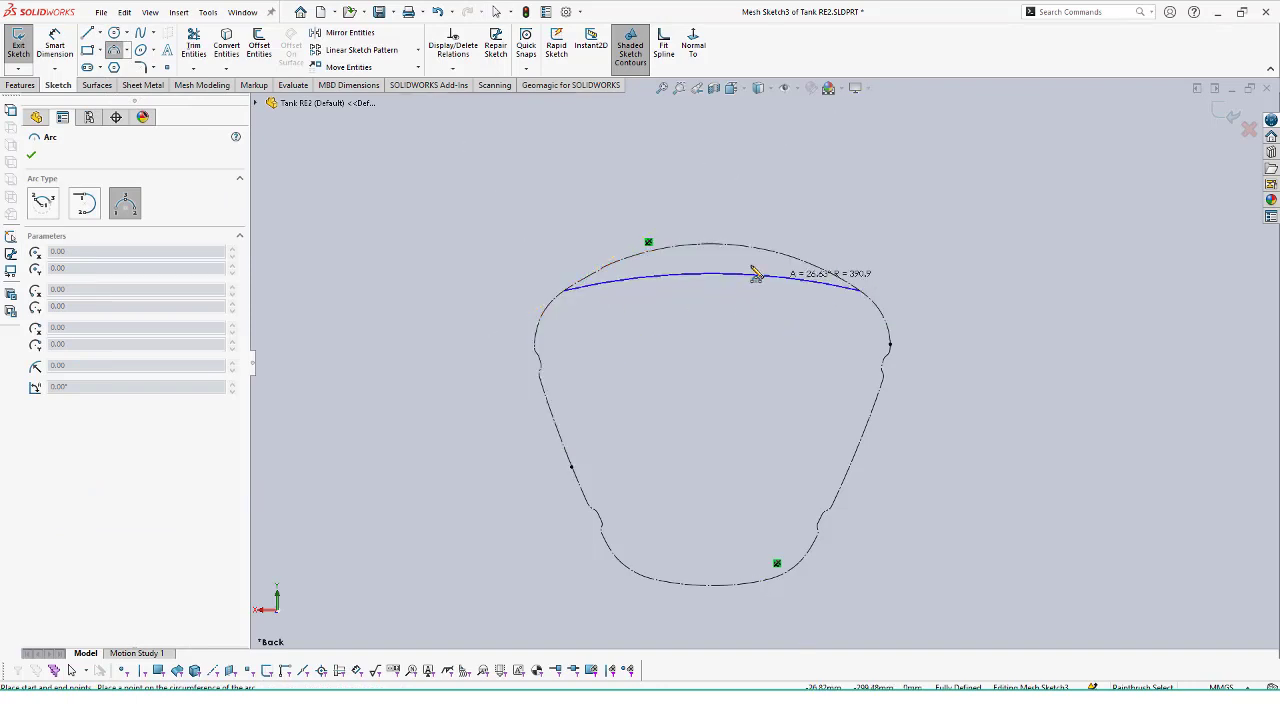
pyautogui.click(725, 253)
pyautogui.scroll(-4, 950, 330)
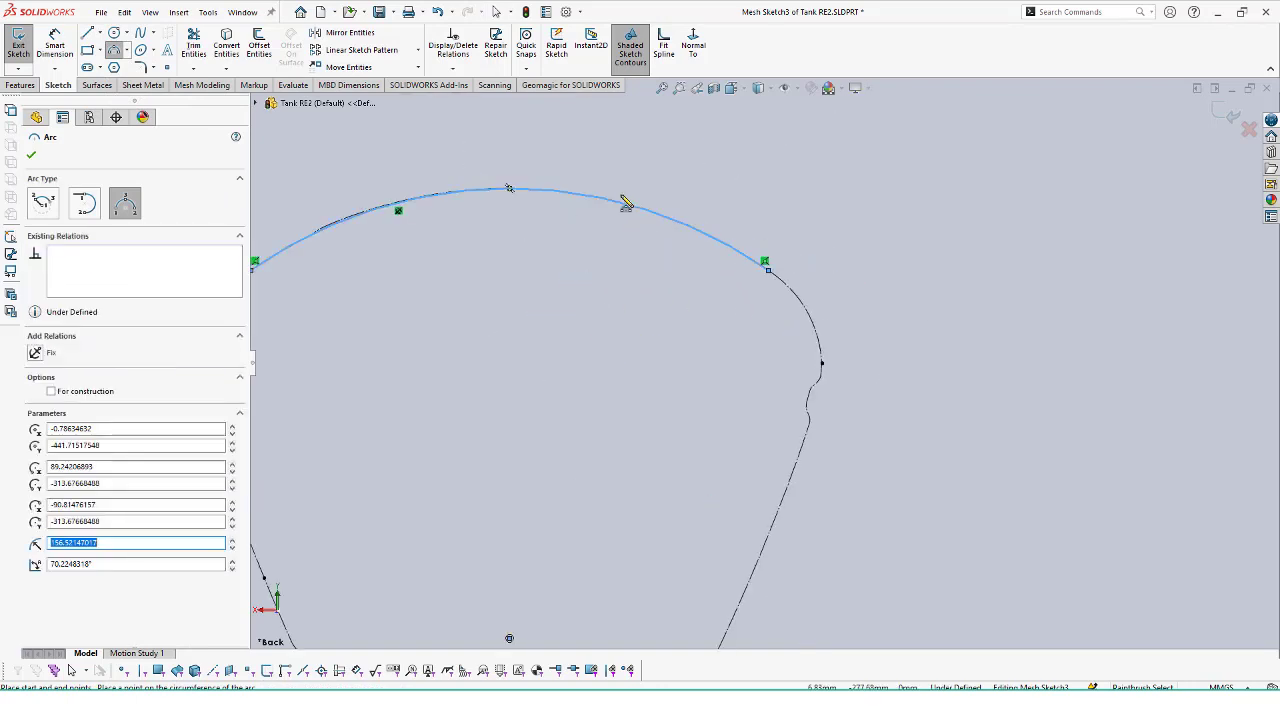
pyautogui.press('Escape')
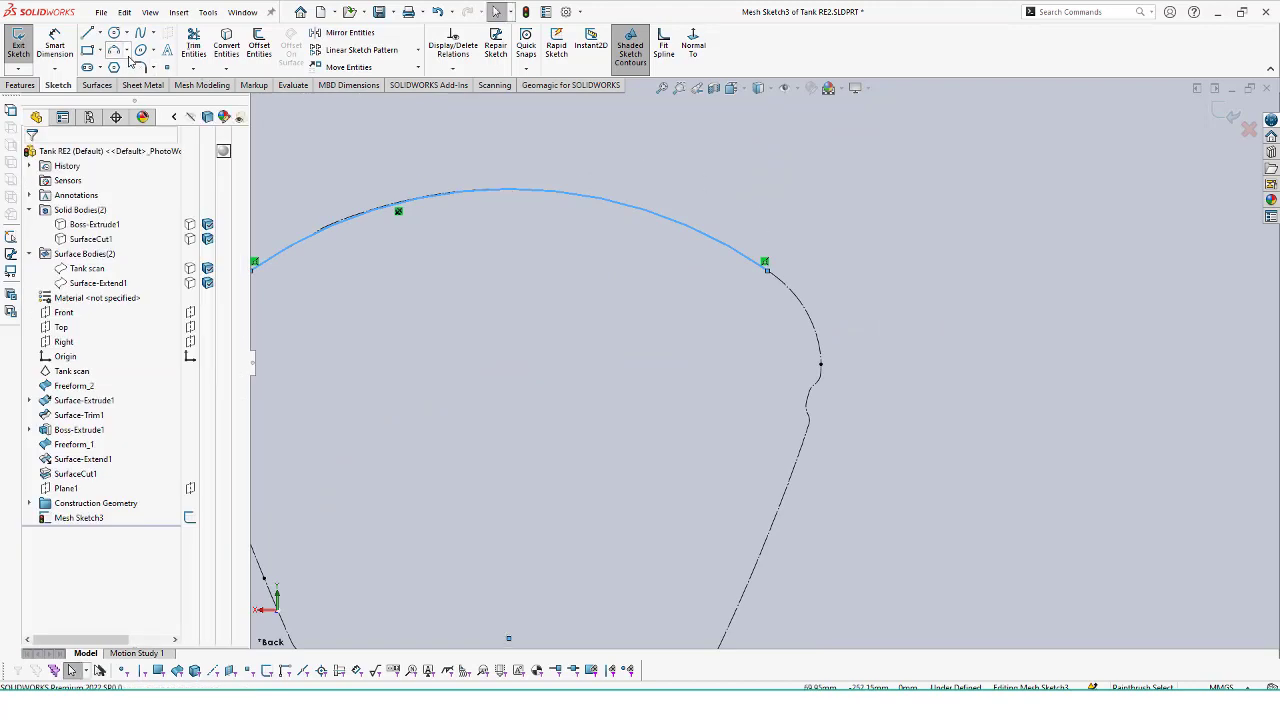
# - Cancel the Tangent Arc tool, fit the closed profile in view, and exit the sketch
pyautogui.click(124, 50)
pyautogui.click(135, 80)
pyautogui.press('Escape')
pyautogui.press('f')
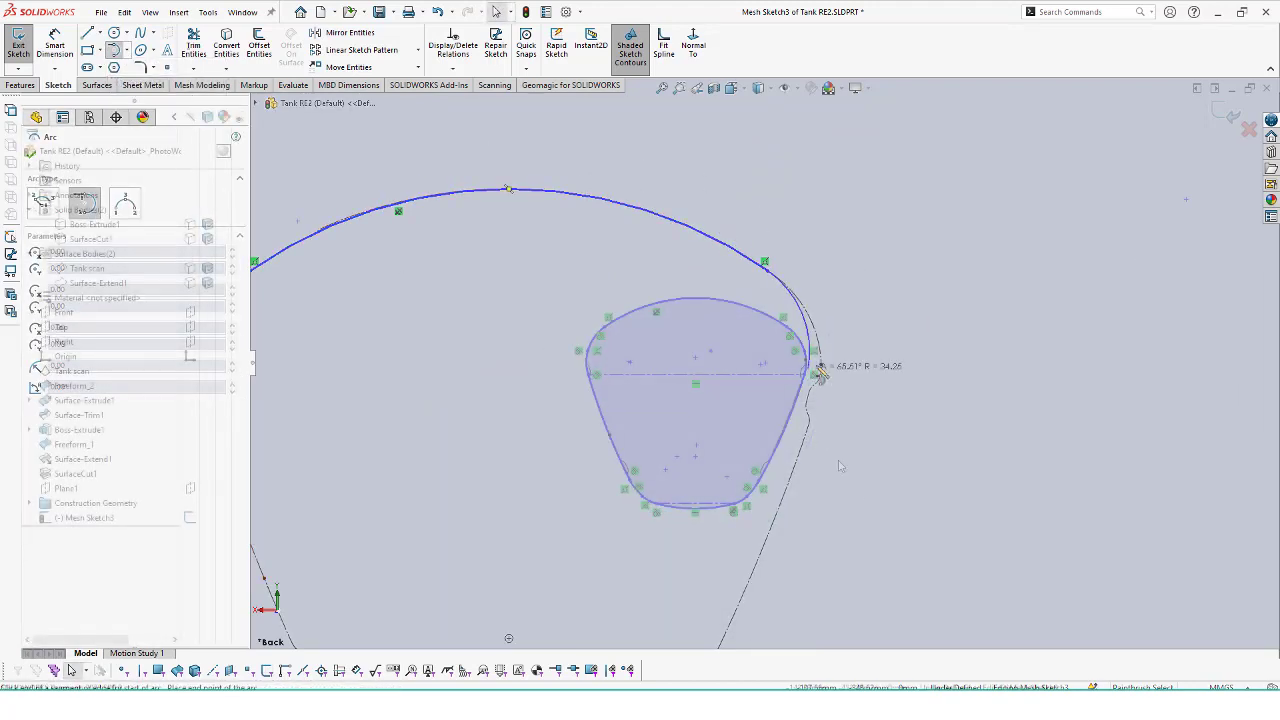
pyautogui.click(22, 45)
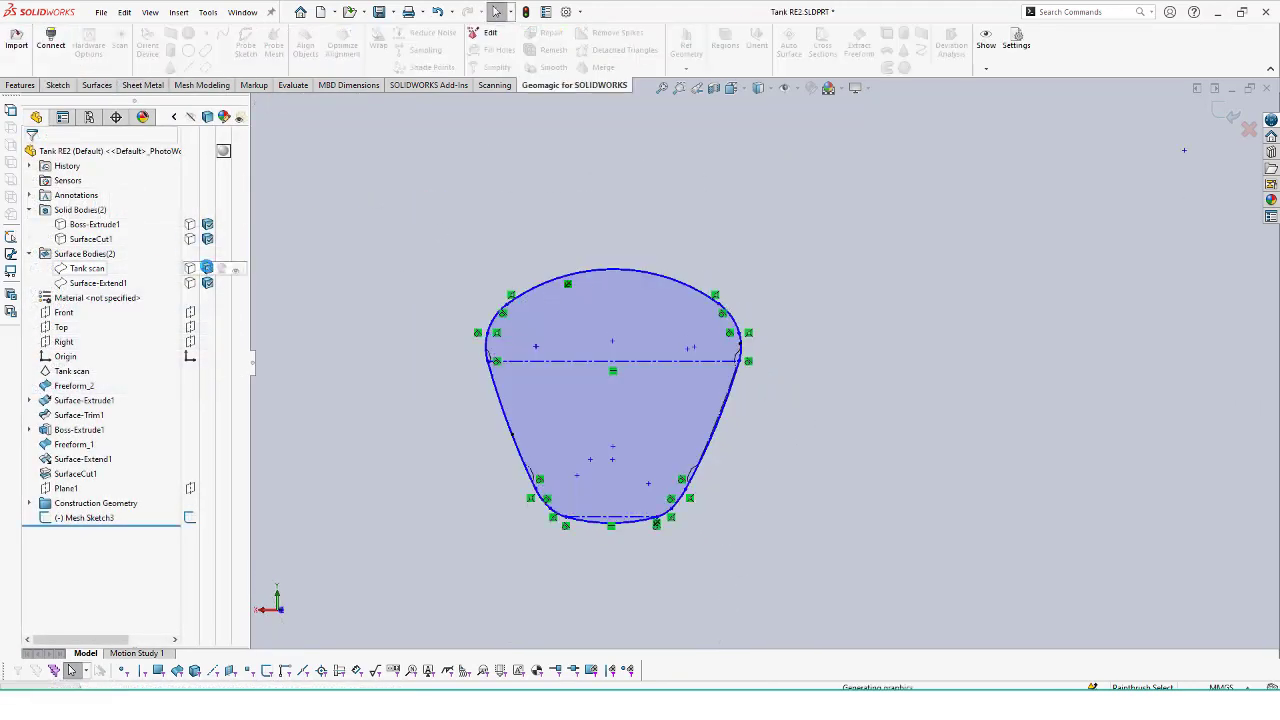
# - Show the tank scan and extrude the neck profile 169 mm with 1° outward draft
pyautogui.click(221, 269)
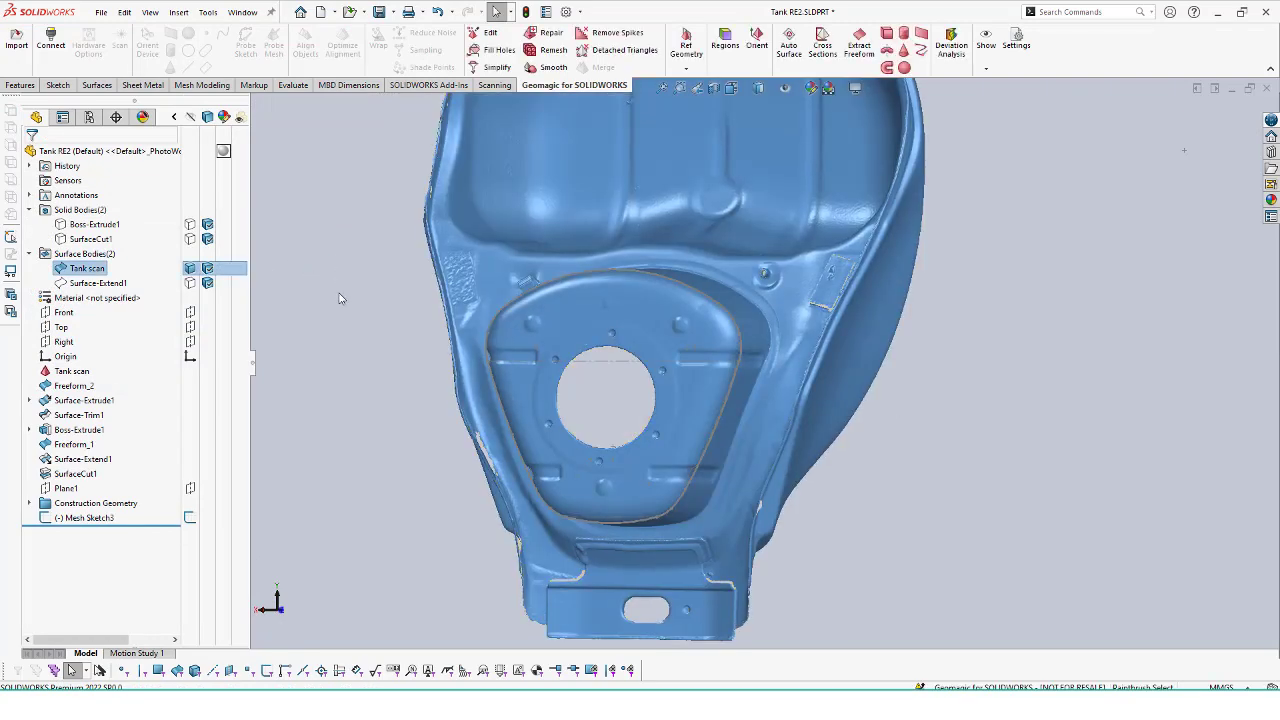
pyautogui.moveTo(330, 240)
pyautogui.mouseDown(button='middle')
pyautogui.moveTo(371, 200)
pyautogui.moveTo(371, 122)
pyautogui.moveTo(193, 88)
pyautogui.mouseUp(button='middle')
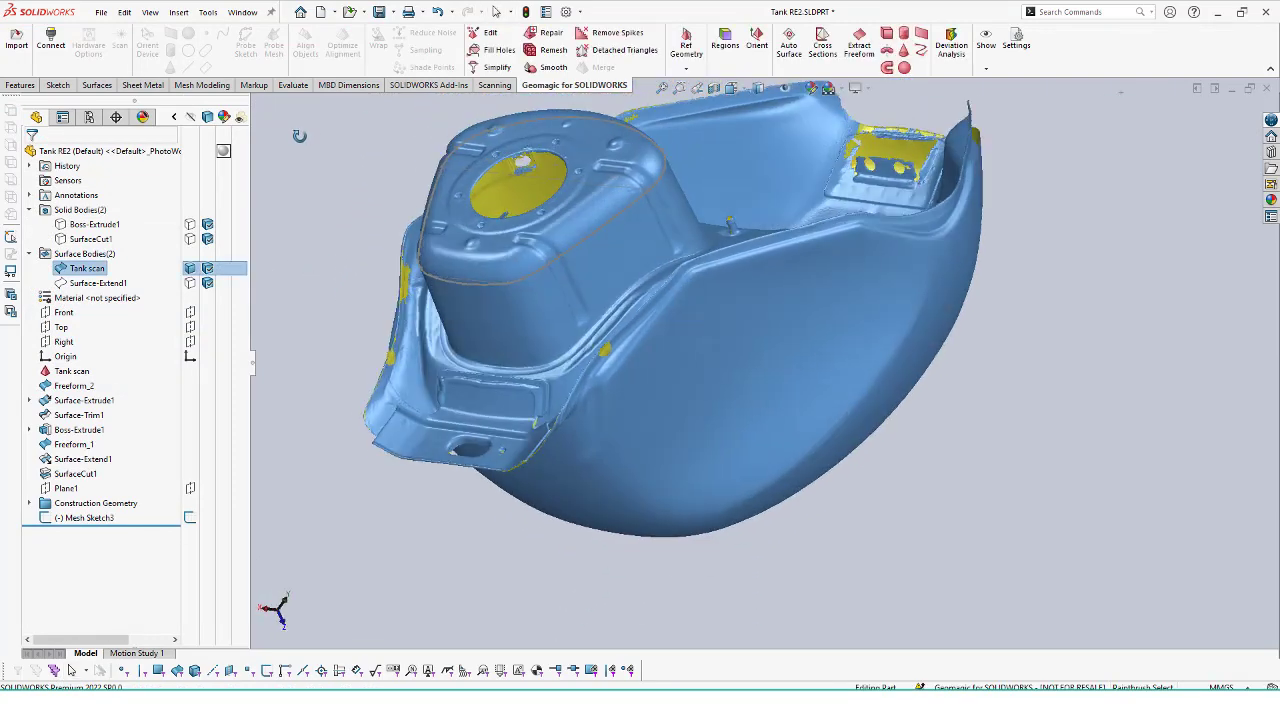
pyautogui.click(20, 85)
pyautogui.click(23, 45)
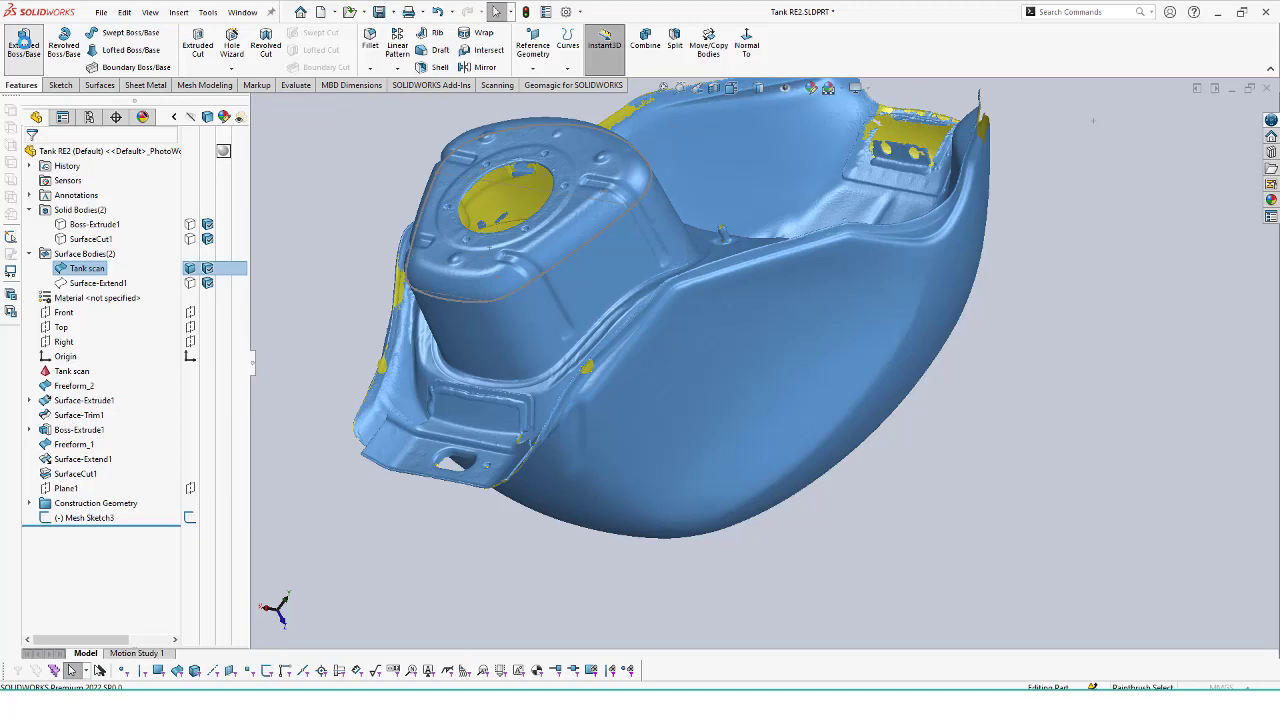
pyautogui.click(485, 303)
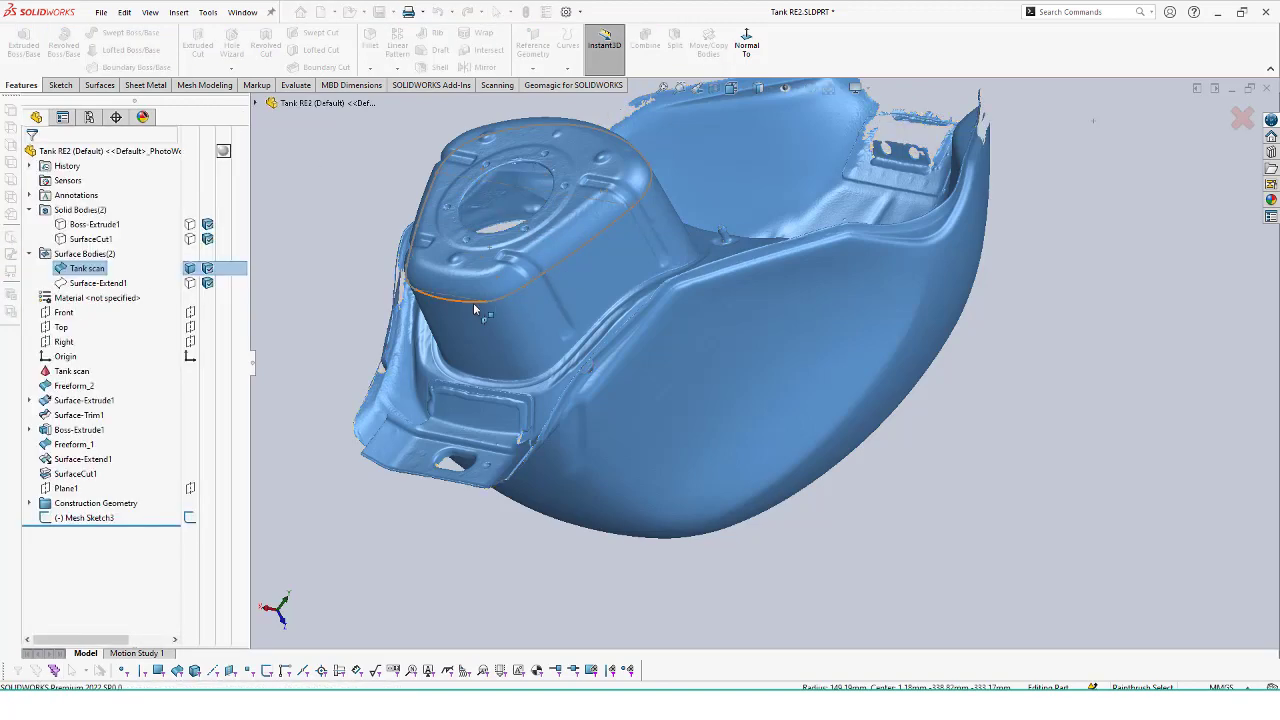
pyautogui.moveTo(473, 302)
pyautogui.mouseDown(button='middle')
pyautogui.moveTo(613, 172)
pyautogui.moveTo(443, 560)
pyautogui.mouseUp(button='middle')
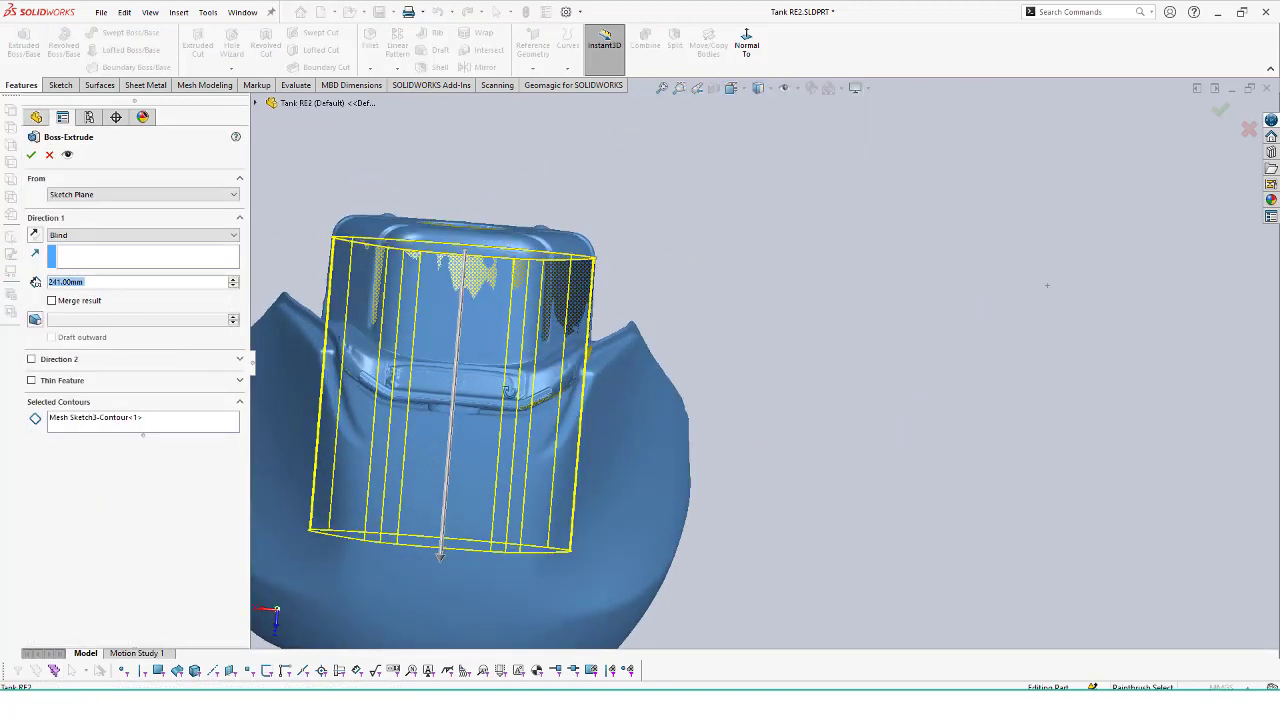
pyautogui.moveTo(443, 563); pyautogui.dragTo(443, 460)
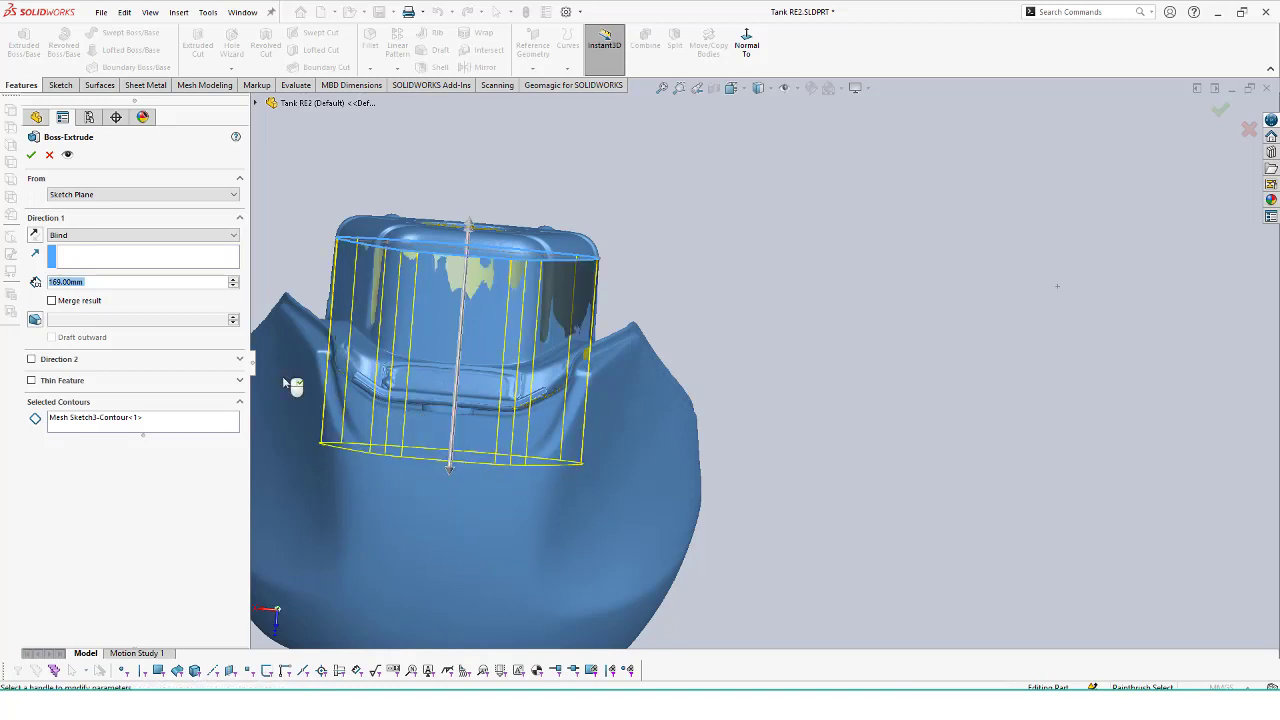
pyautogui.click(37, 319)
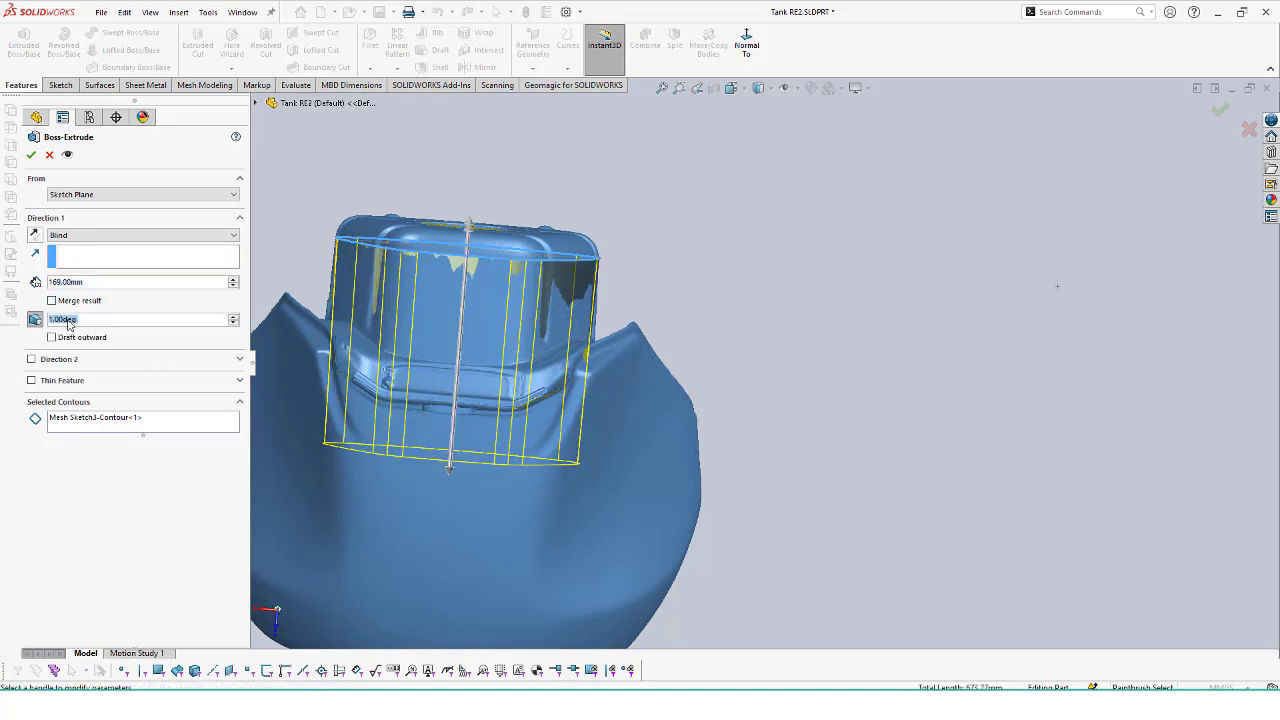
pyautogui.click(52, 338)
pyautogui.click(233, 317)
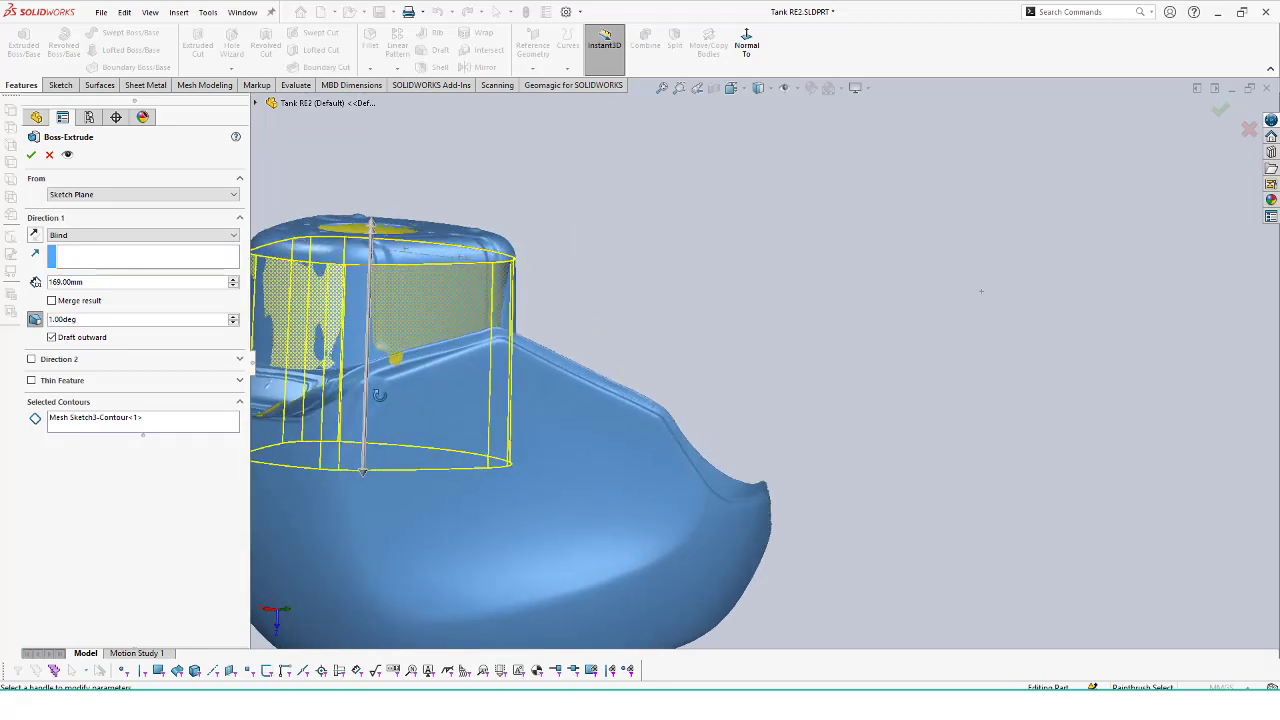
# - Add a drafted second direction ending at Plane1 and accept Boss-Extrude2
pyautogui.click(32, 360)
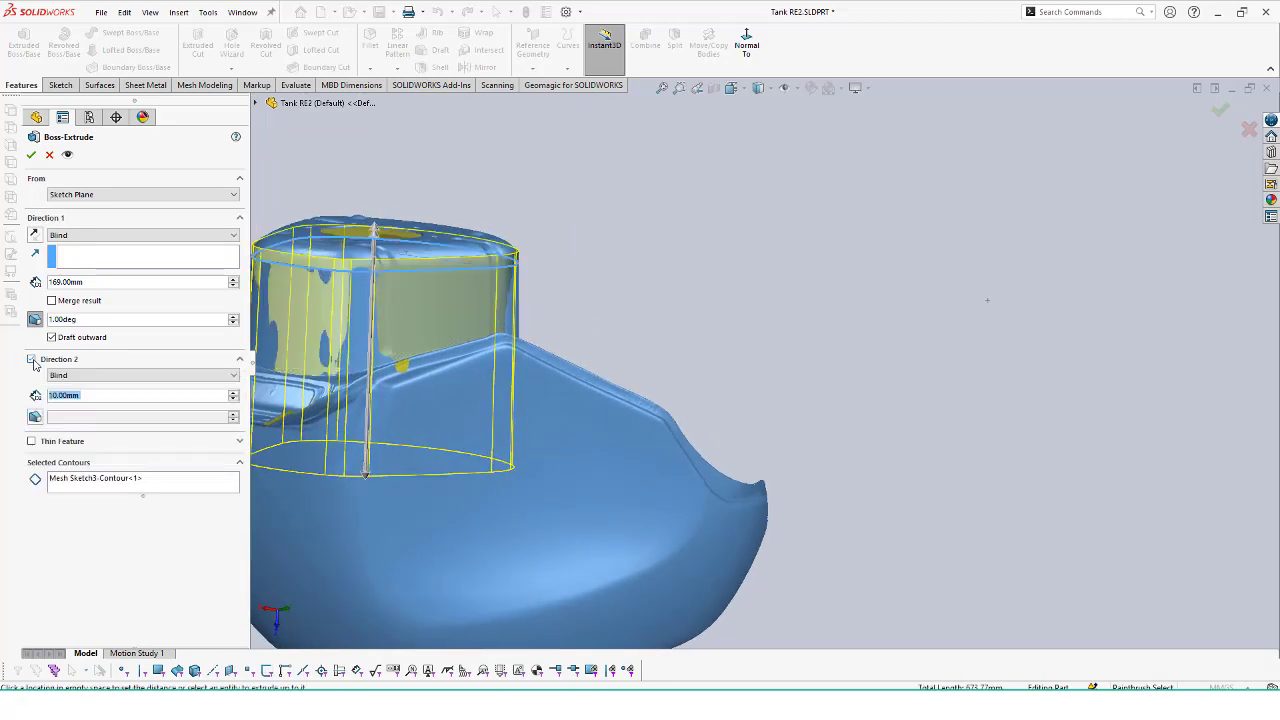
pyautogui.click(34, 418)
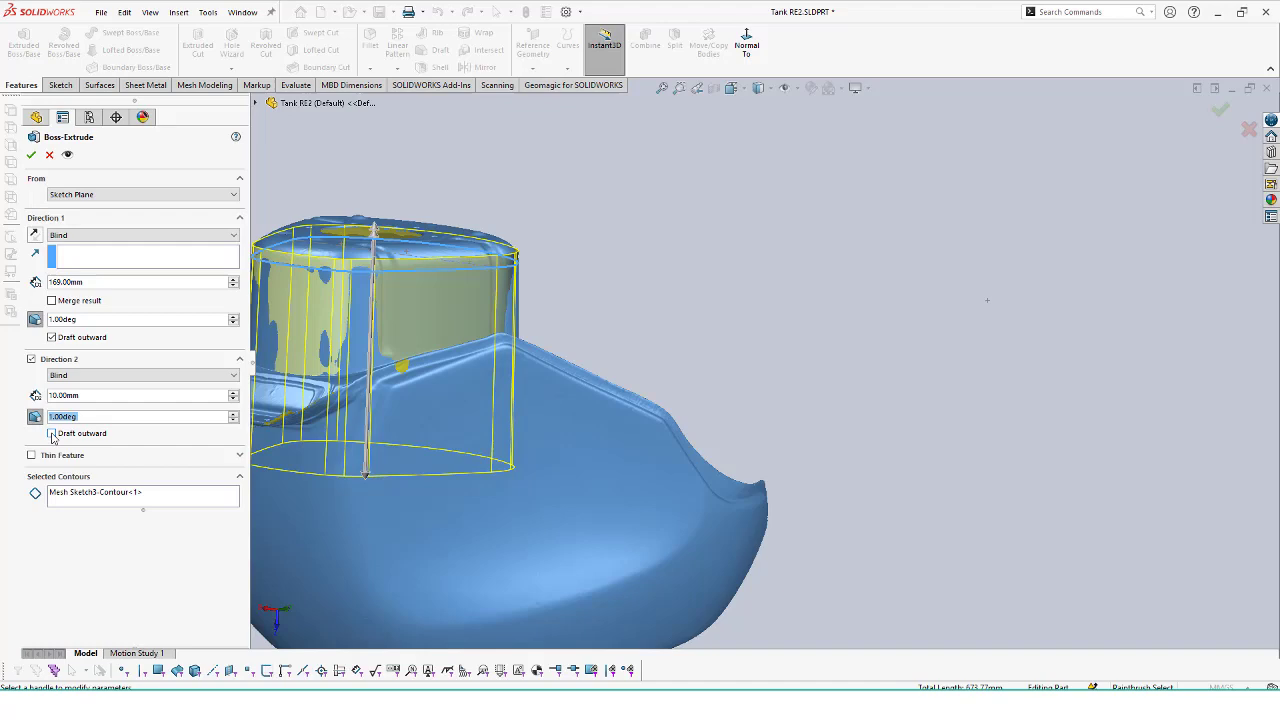
pyautogui.scroll(-3, 341, 231)
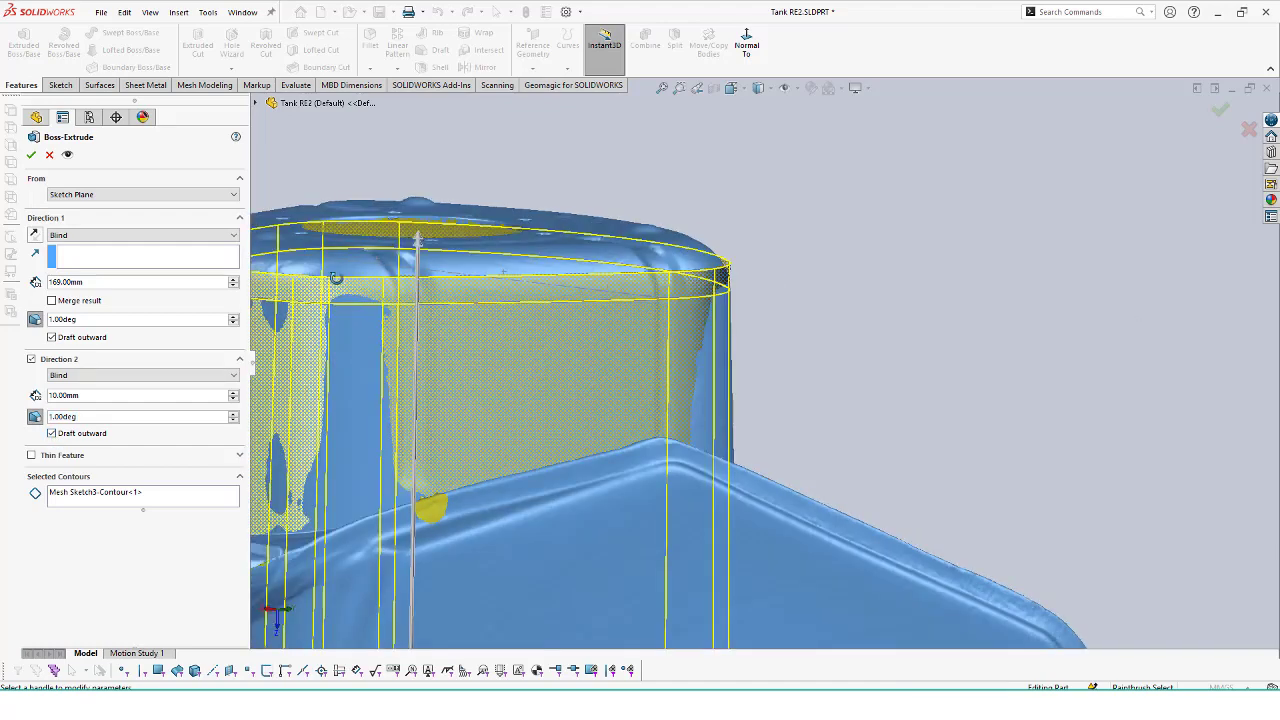
pyautogui.moveTo(424, 222); pyautogui.dragTo(426, 205)
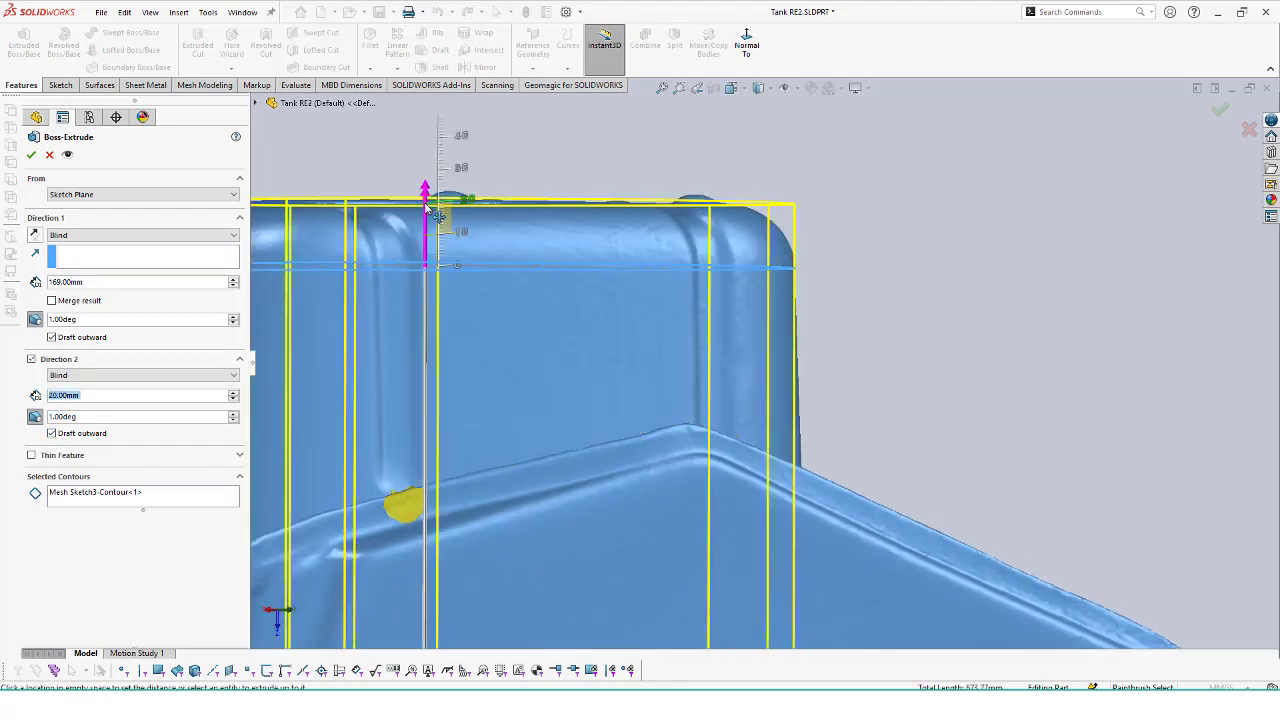
pyautogui.click(110, 375)
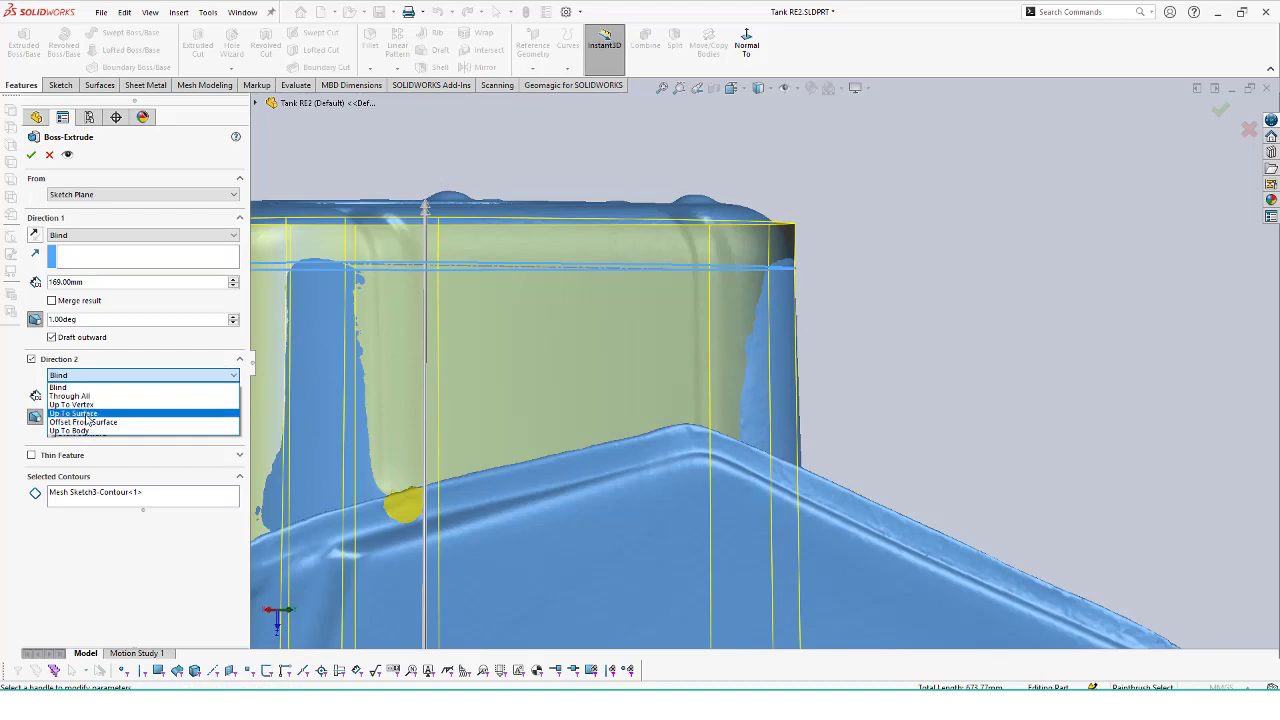
pyautogui.click(88, 414)
pyautogui.click(256, 103)
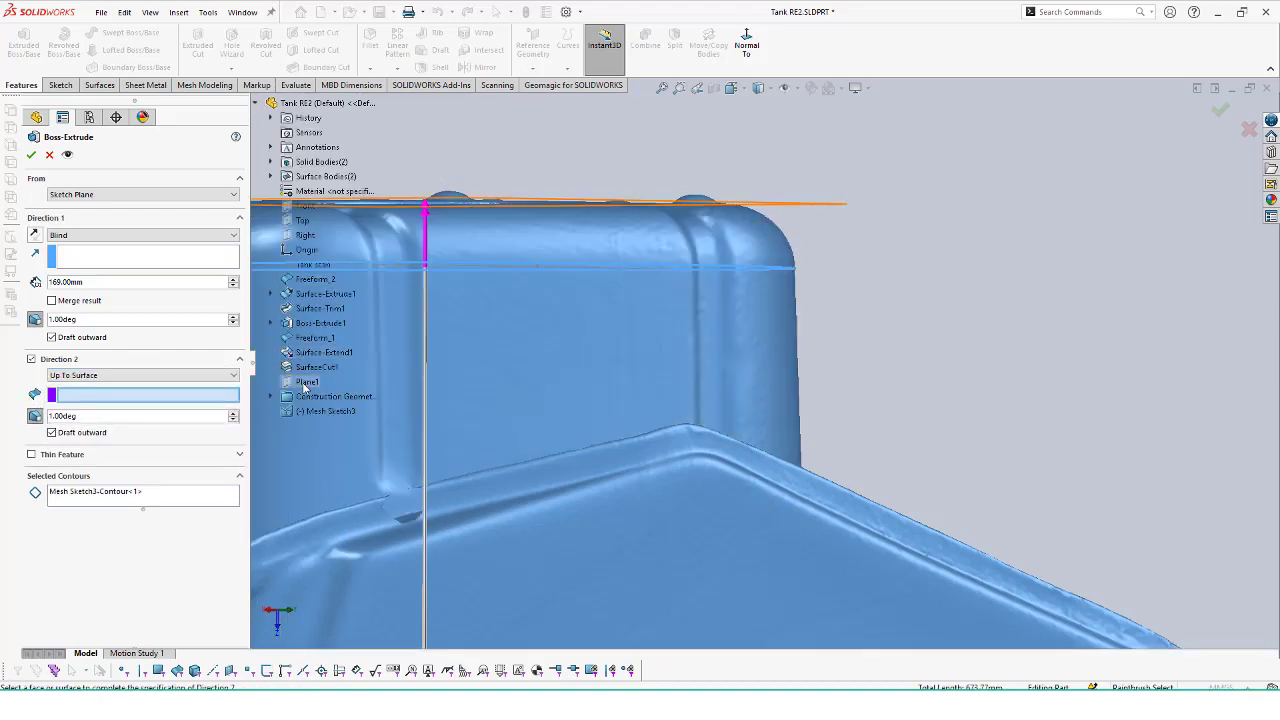
pyautogui.click(619, 208)
pyautogui.hotkey('ctrl', '7')
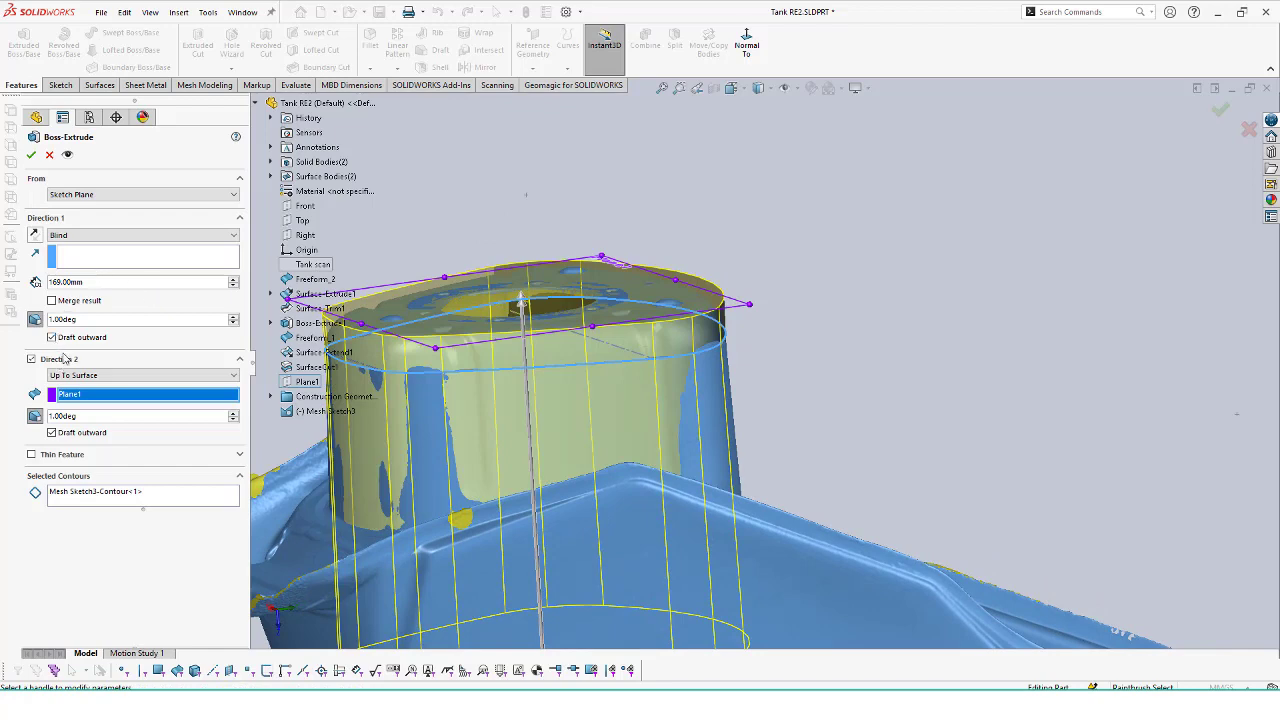
pyautogui.press('Return')
# - Fillet the filler-neck top face at 20 mm, hiding the neck body to compare with the scan
pyautogui.click(370, 45)
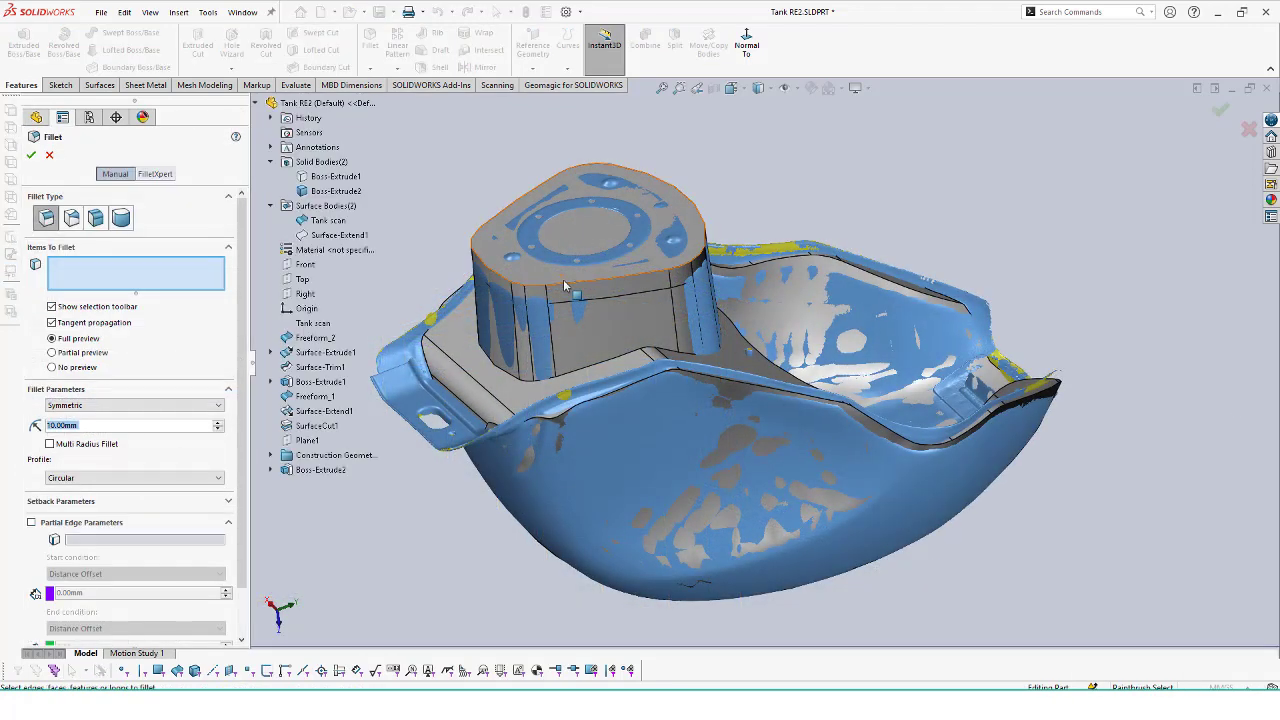
pyautogui.click(565, 285)
pyautogui.click(218, 425)
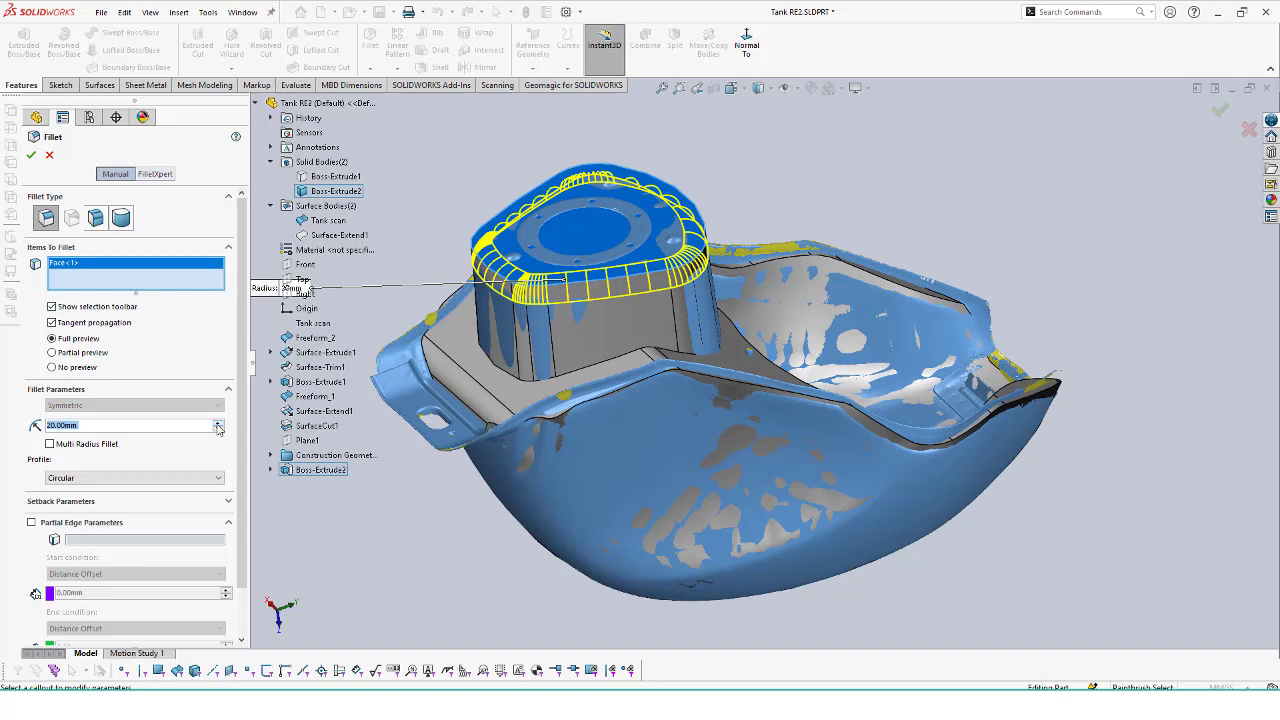
pyautogui.moveTo(665, 250); pyautogui.dragTo(663, 182, button='middle')
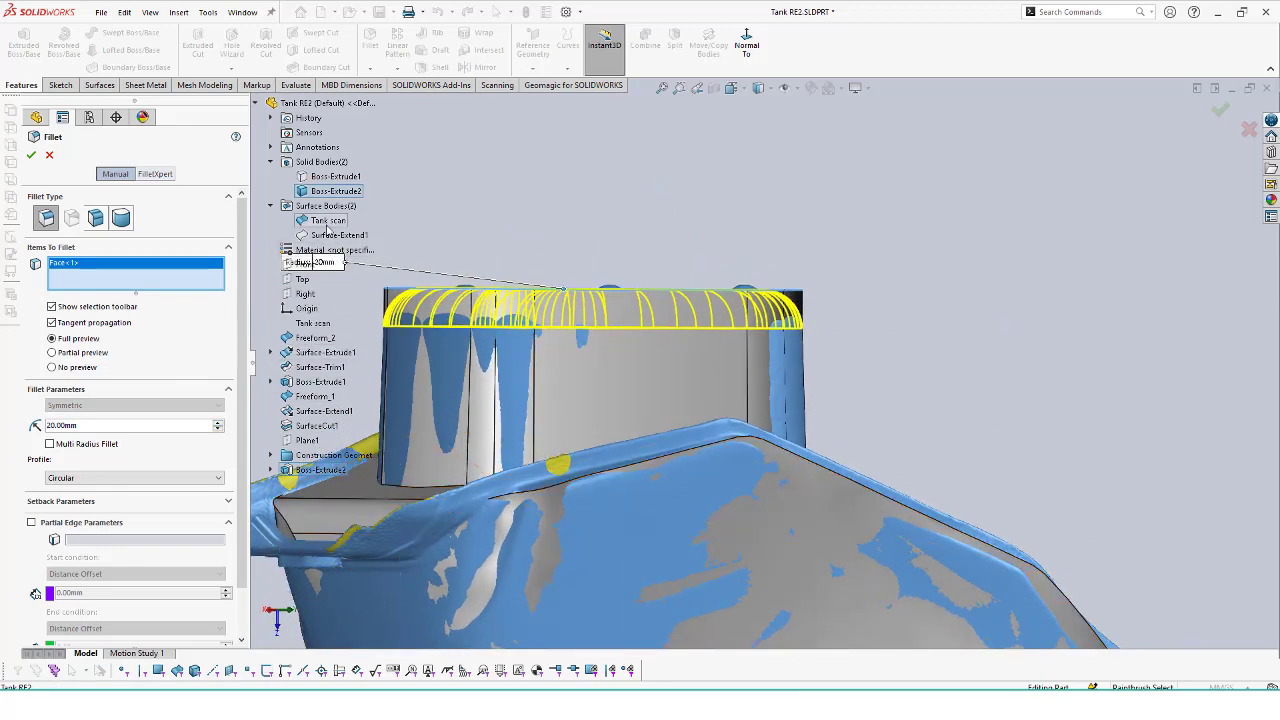
pyautogui.rightClick(322, 193)
pyautogui.click(370, 215)
pyautogui.scroll(-3, 528, 192)
pyautogui.moveTo(494, 327); pyautogui.dragTo(425, 320, button='middle')
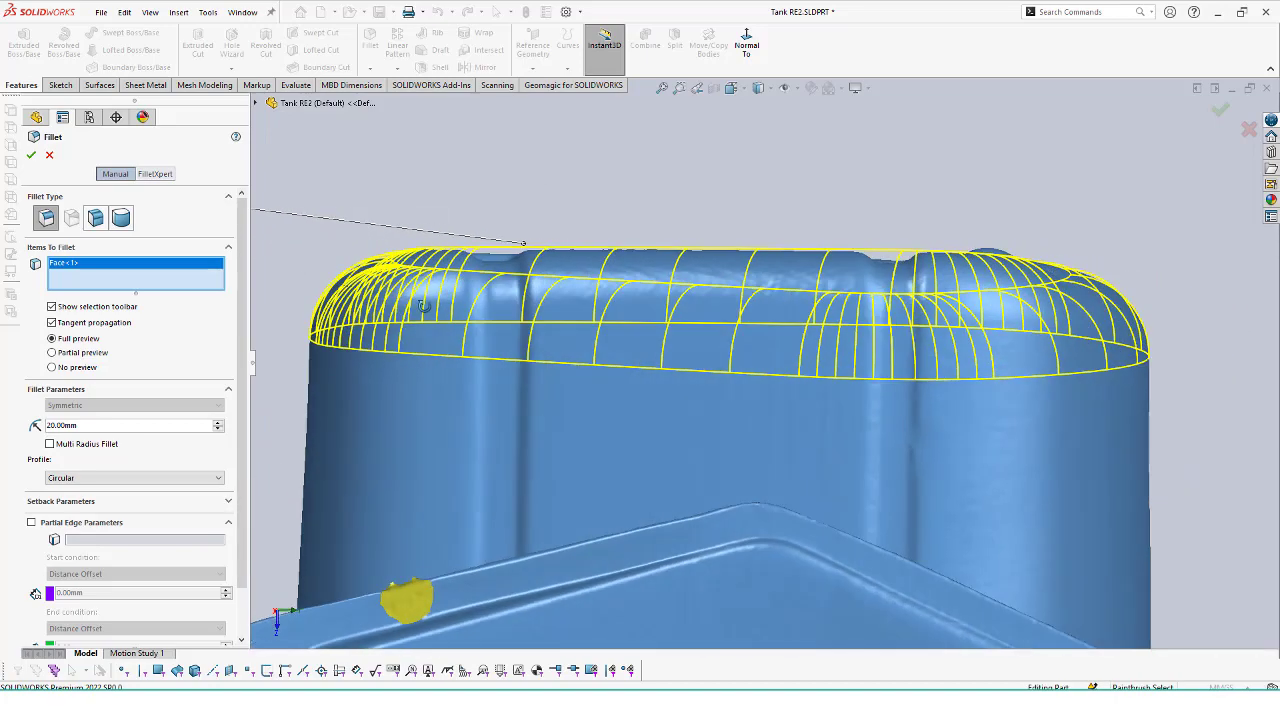
pyautogui.click(31, 155)
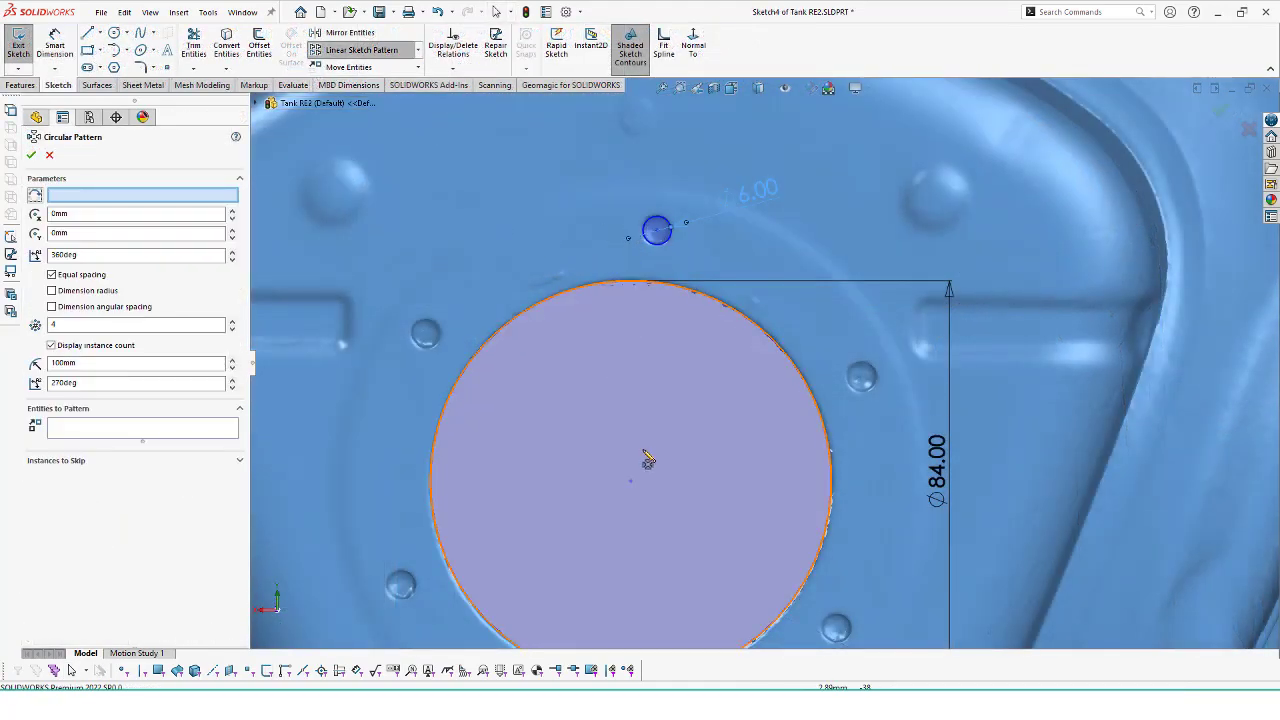
# - Pattern the Ø6 hole six times around the Ø84 circle centre, then start an extruded cut
pyautogui.click(142, 196)
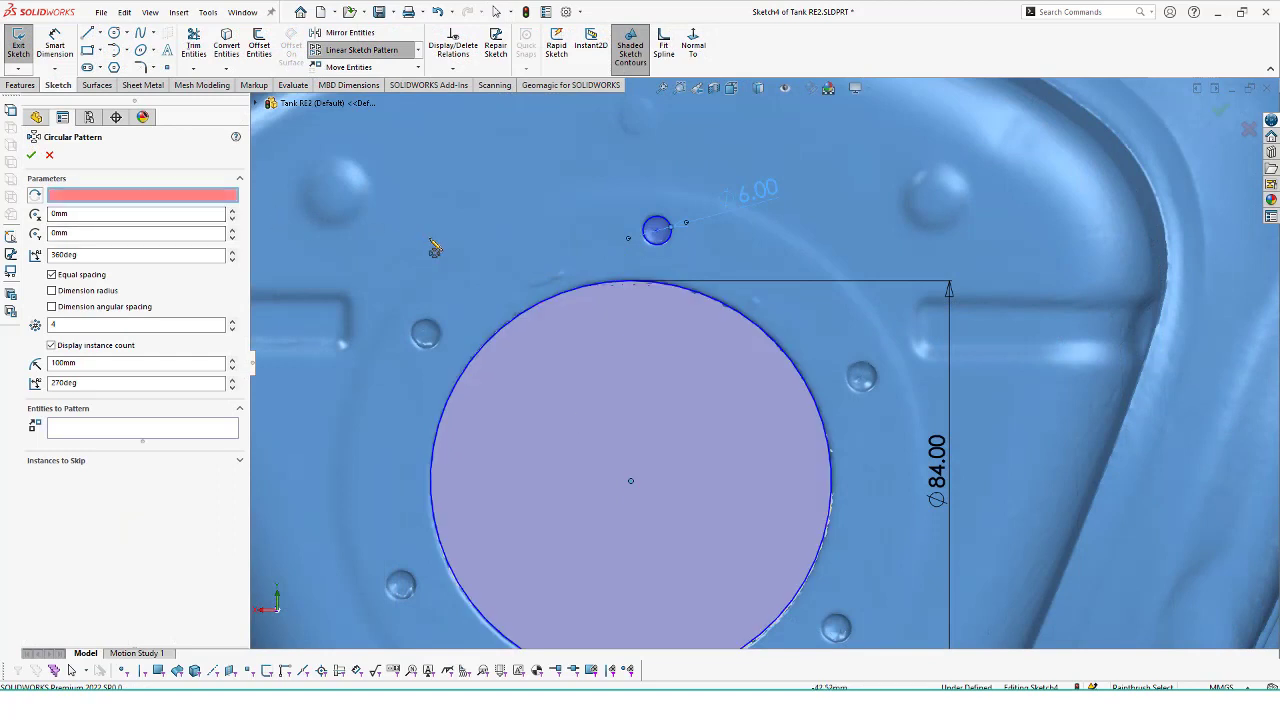
pyautogui.click(630, 481)
pyautogui.click(657, 236)
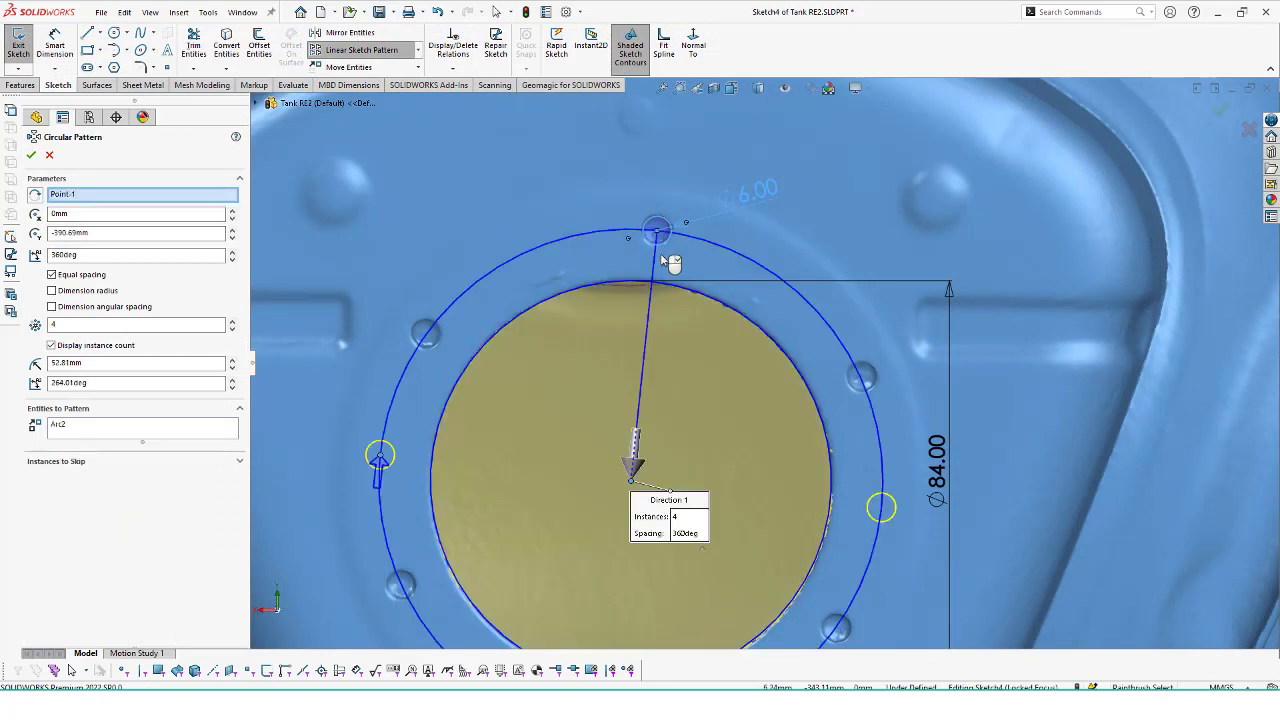
pyautogui.click(232, 322)
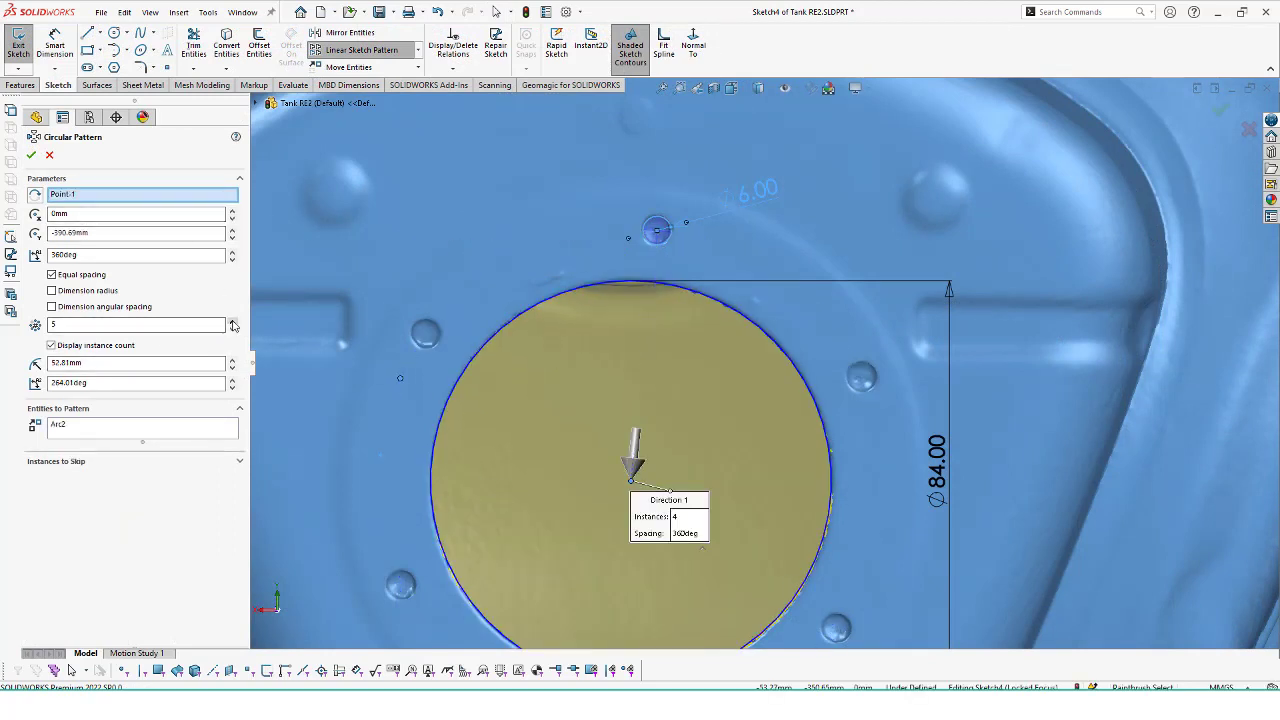
pyautogui.scroll(-2, 573, 371)
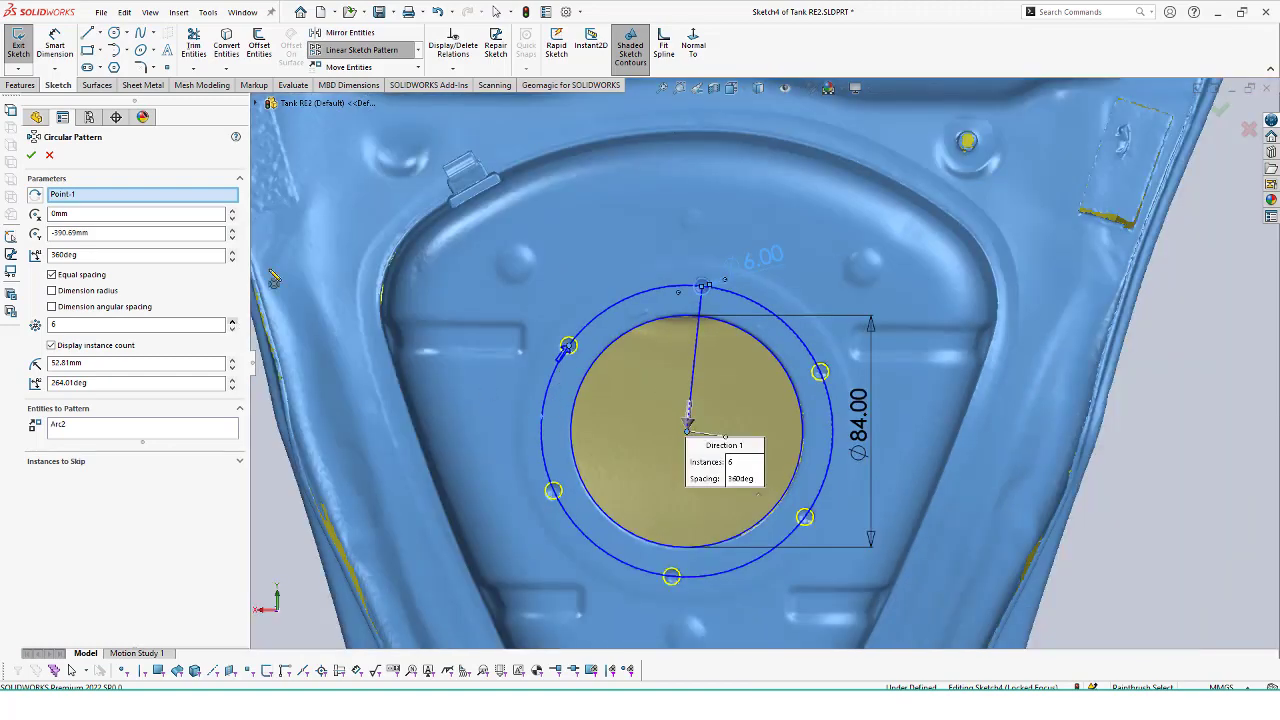
pyautogui.click(33, 157)
pyautogui.click(22, 85)
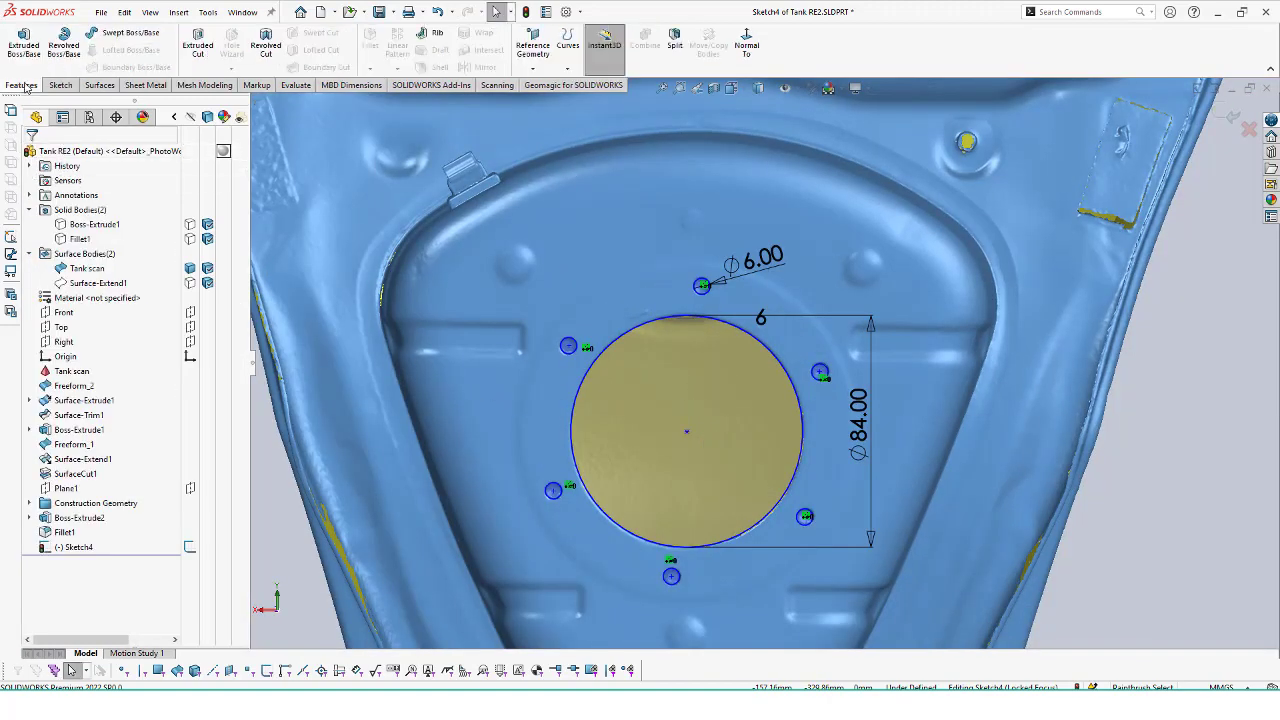
pyautogui.click(193, 48)
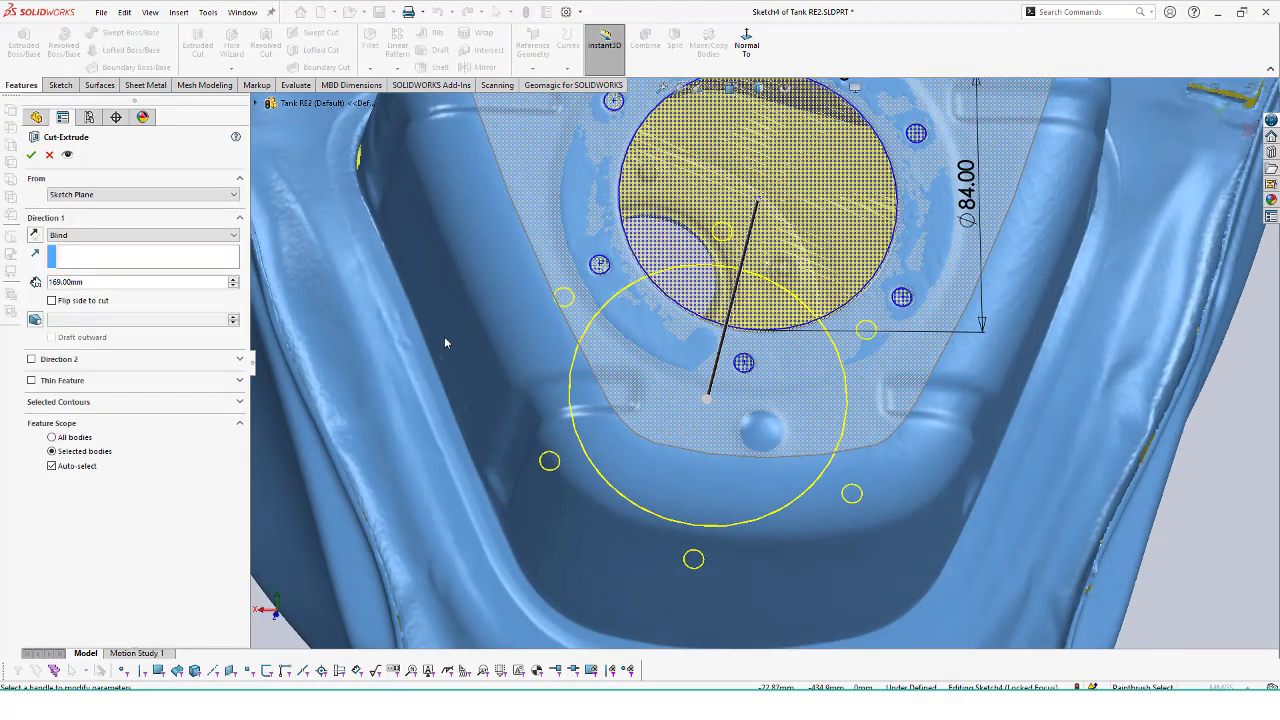
# - Finish the cut, then paint the scanned filler-neck recess wall for an Extract Cylinder fit
pyautogui.press('Return')
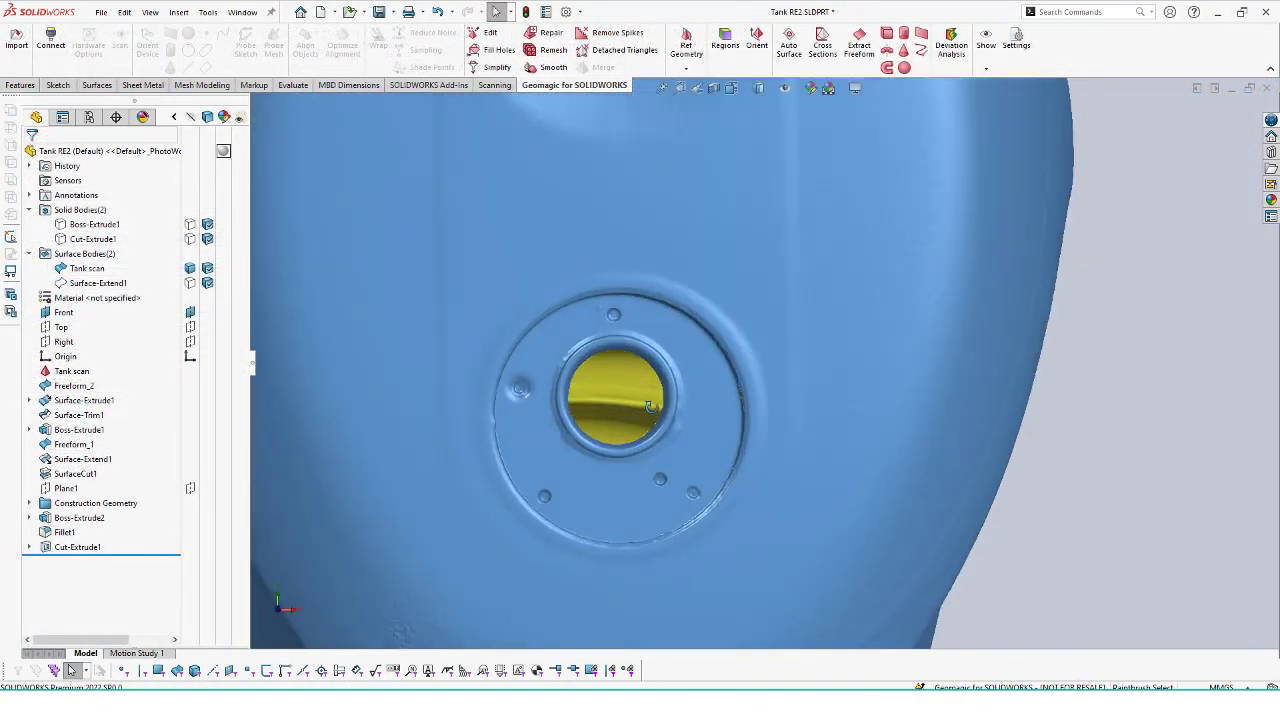
pyautogui.moveTo(794, 301)
pyautogui.mouseDown(button='middle')
pyautogui.moveTo(646, 253)
pyautogui.moveTo(912, 38)
pyautogui.mouseUp(button='middle')
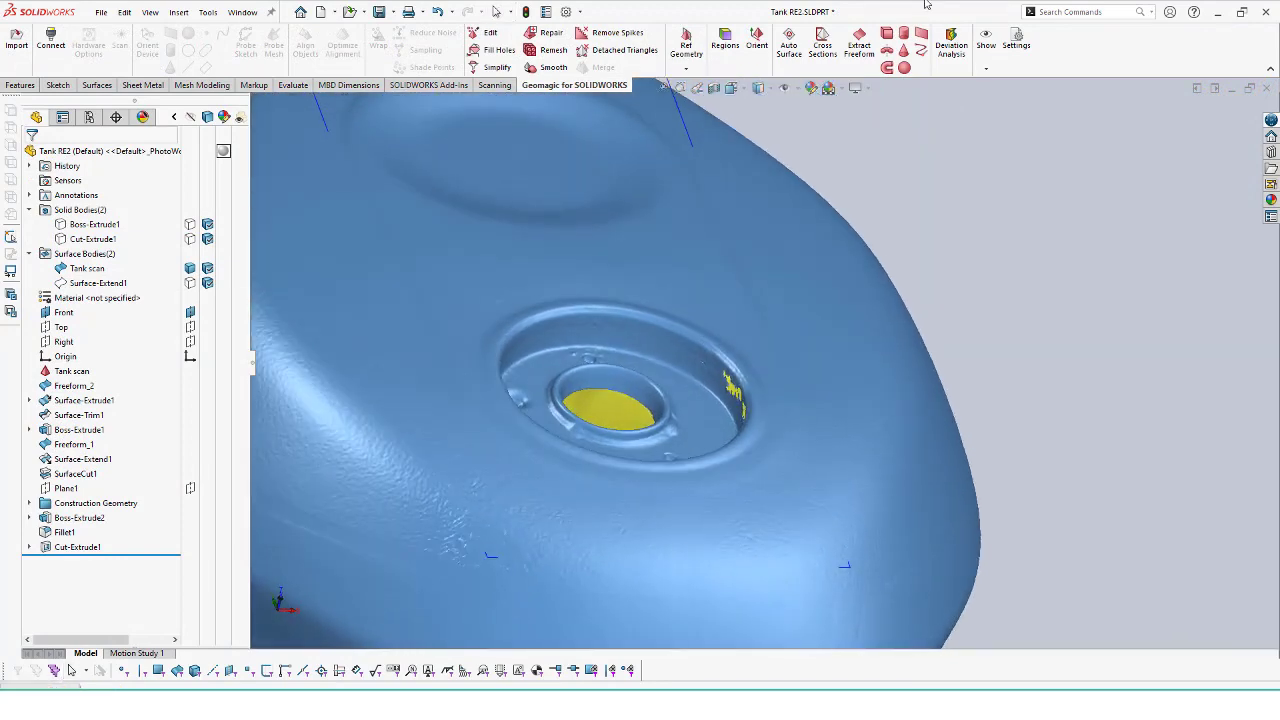
pyautogui.click(906, 36)
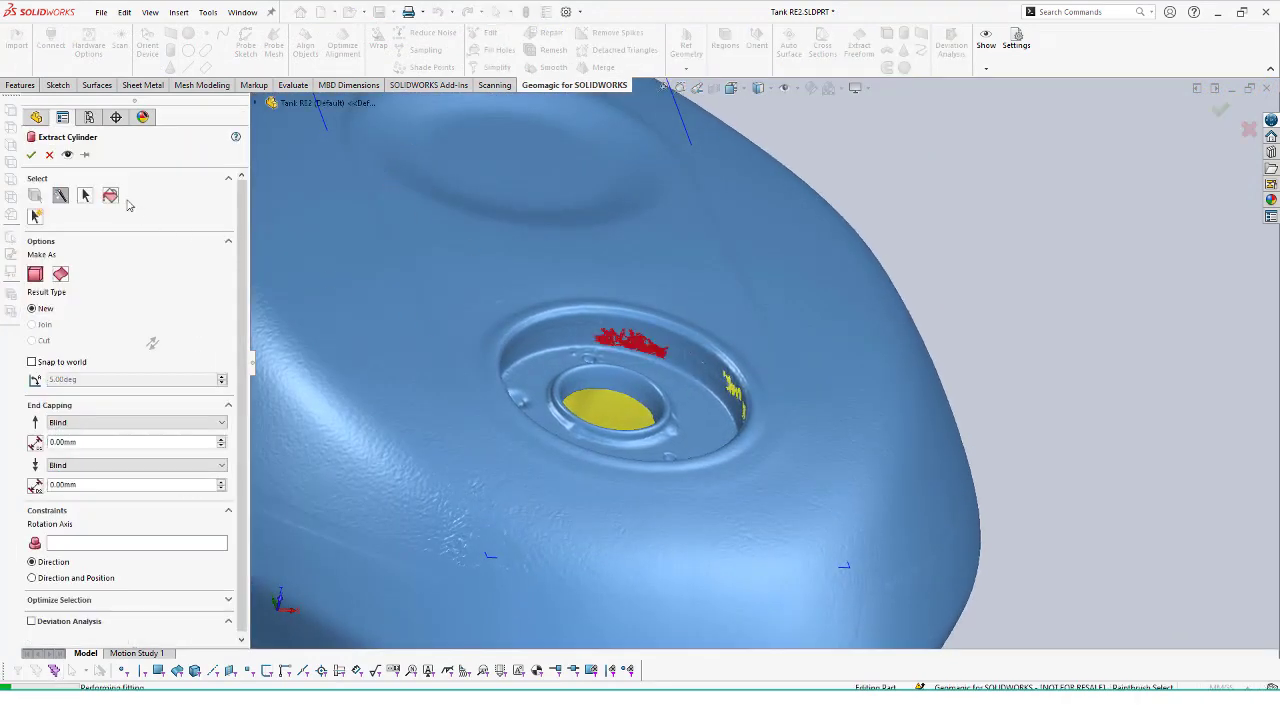
pyautogui.scroll(3, 584, 353)
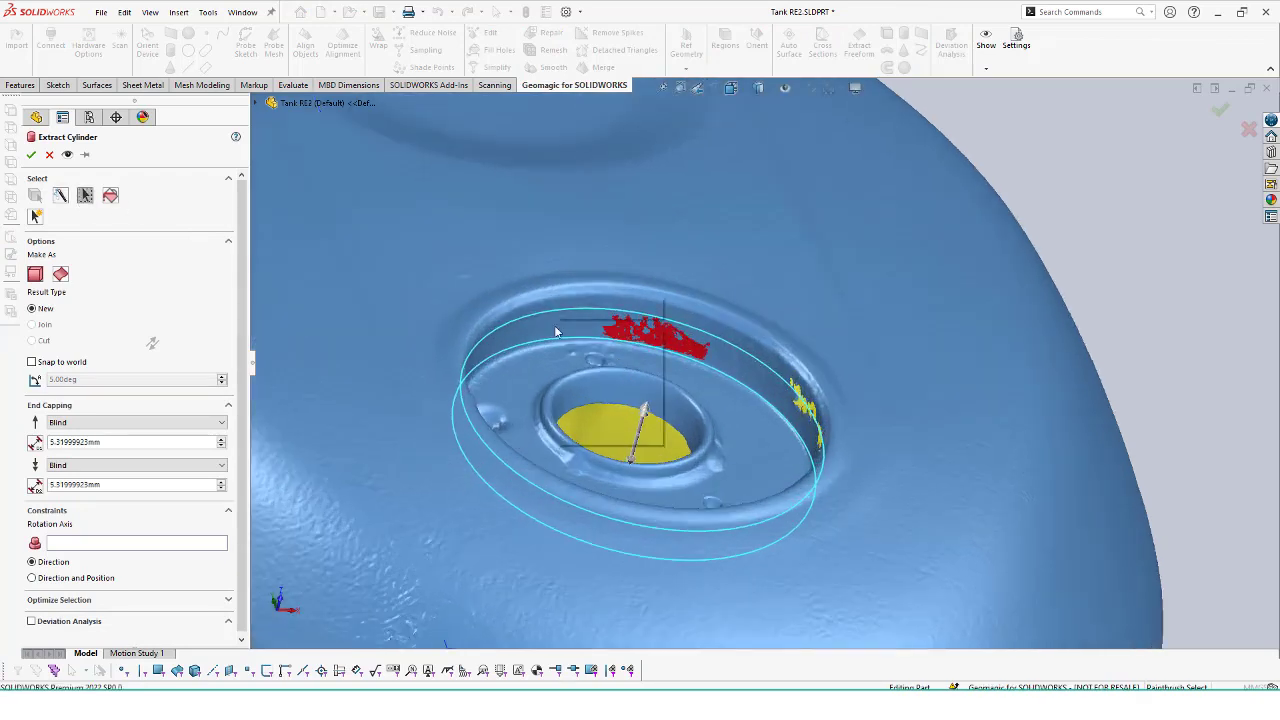
pyautogui.rightClick(560, 315)
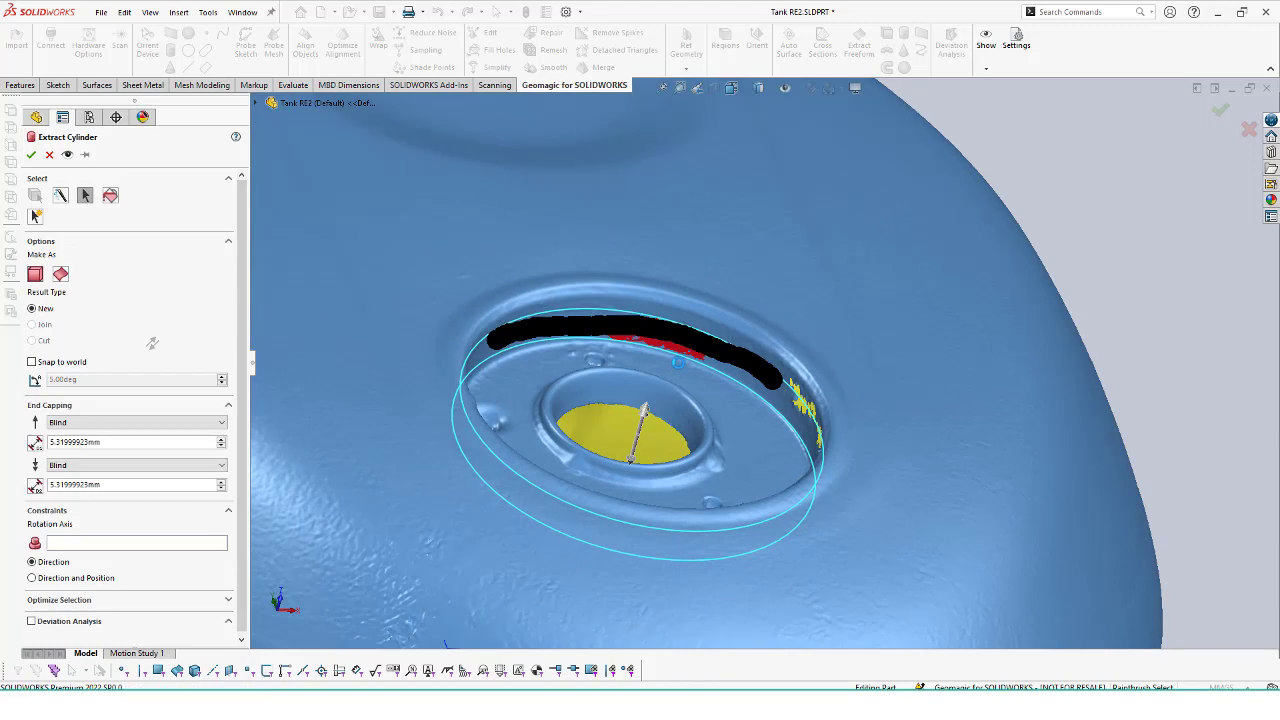
pyautogui.moveTo(700, 400); pyautogui.dragTo(440, 395, button='middle')
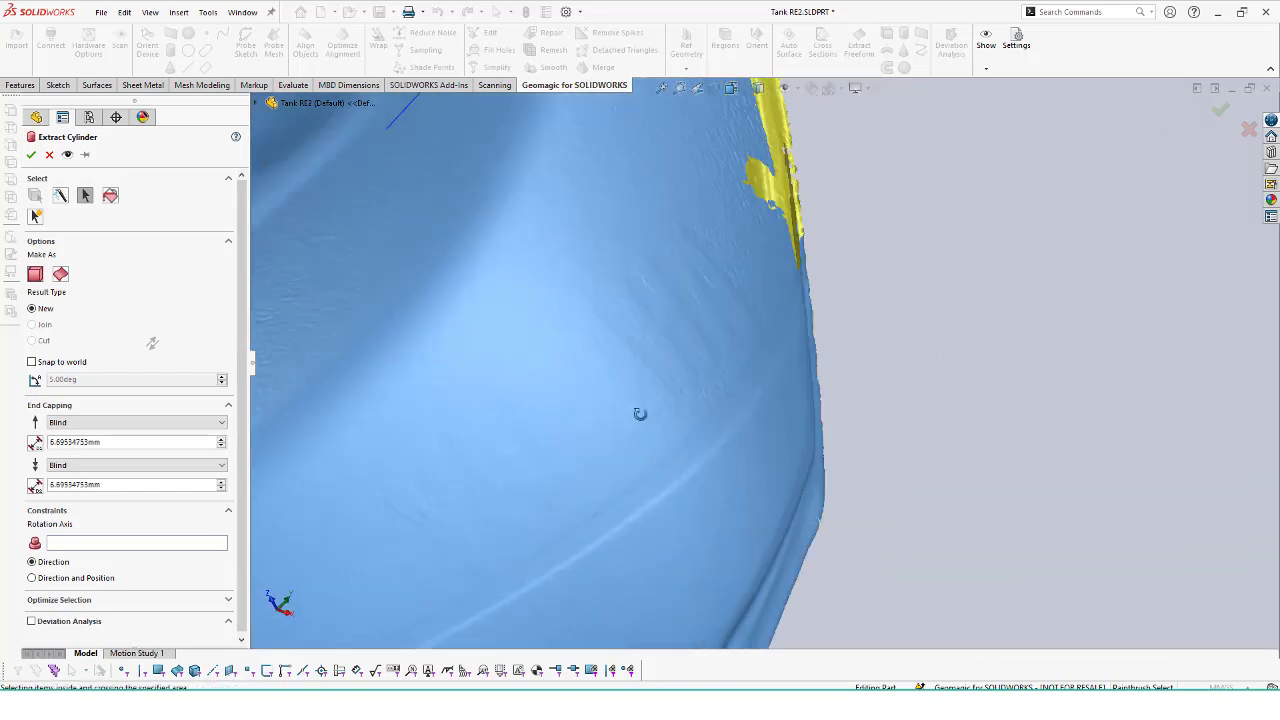
pyautogui.scroll(-3, 440, 395)
pyautogui.scroll(5, 440, 395)
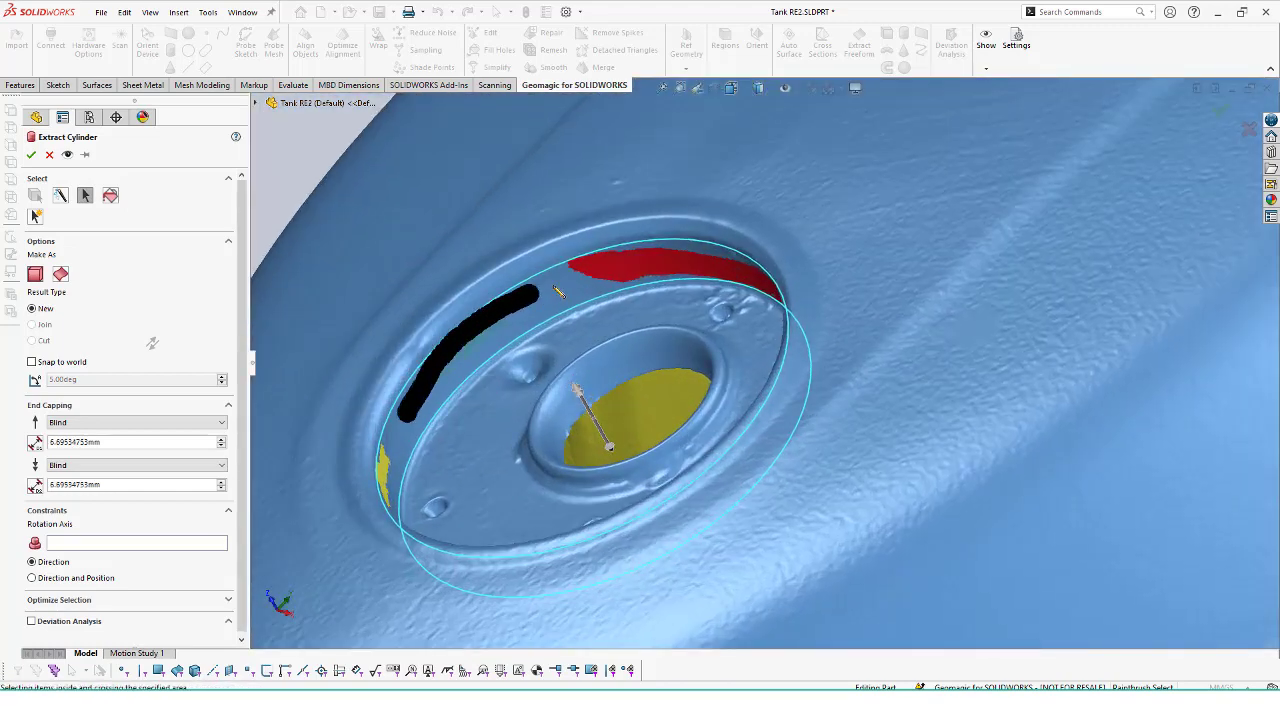
pyautogui.scroll(-3, 446, 444)
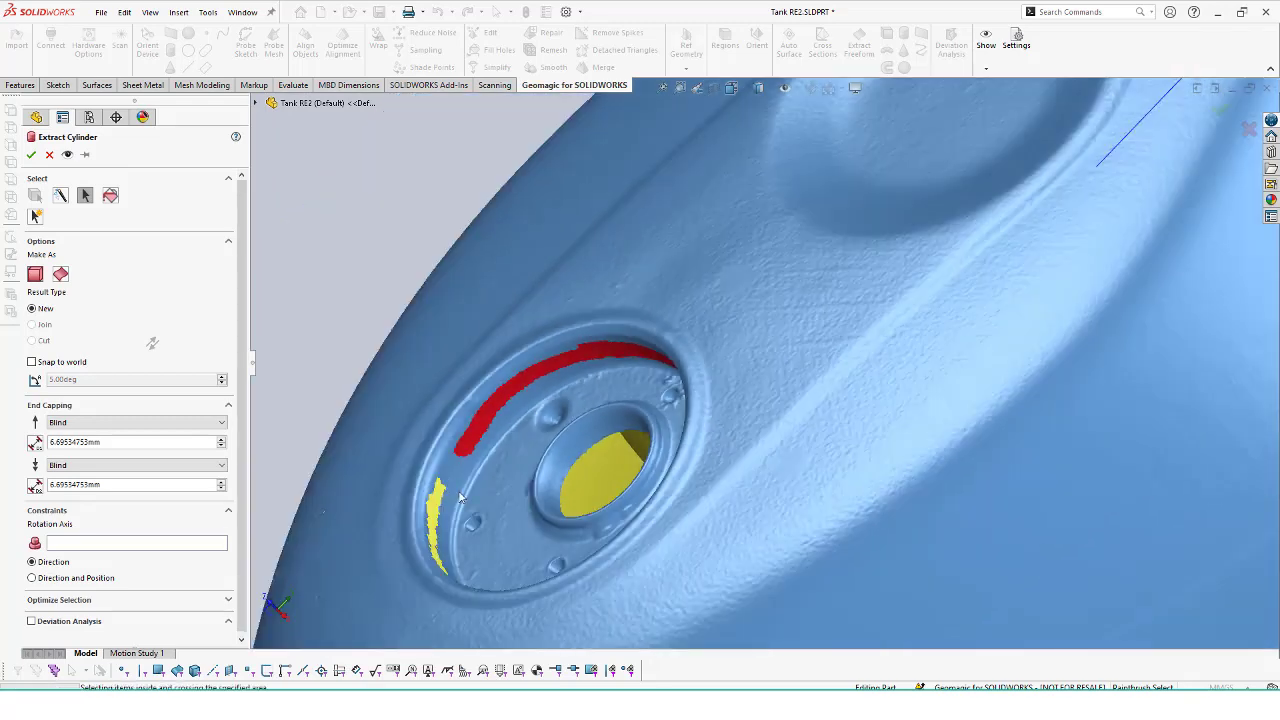
pyautogui.moveTo(446, 444); pyautogui.dragTo(838, 568, button='middle')
pyautogui.scroll(5, 840, 450)
pyautogui.moveTo(843, 335); pyautogui.dragTo(827, 355, button='middle')
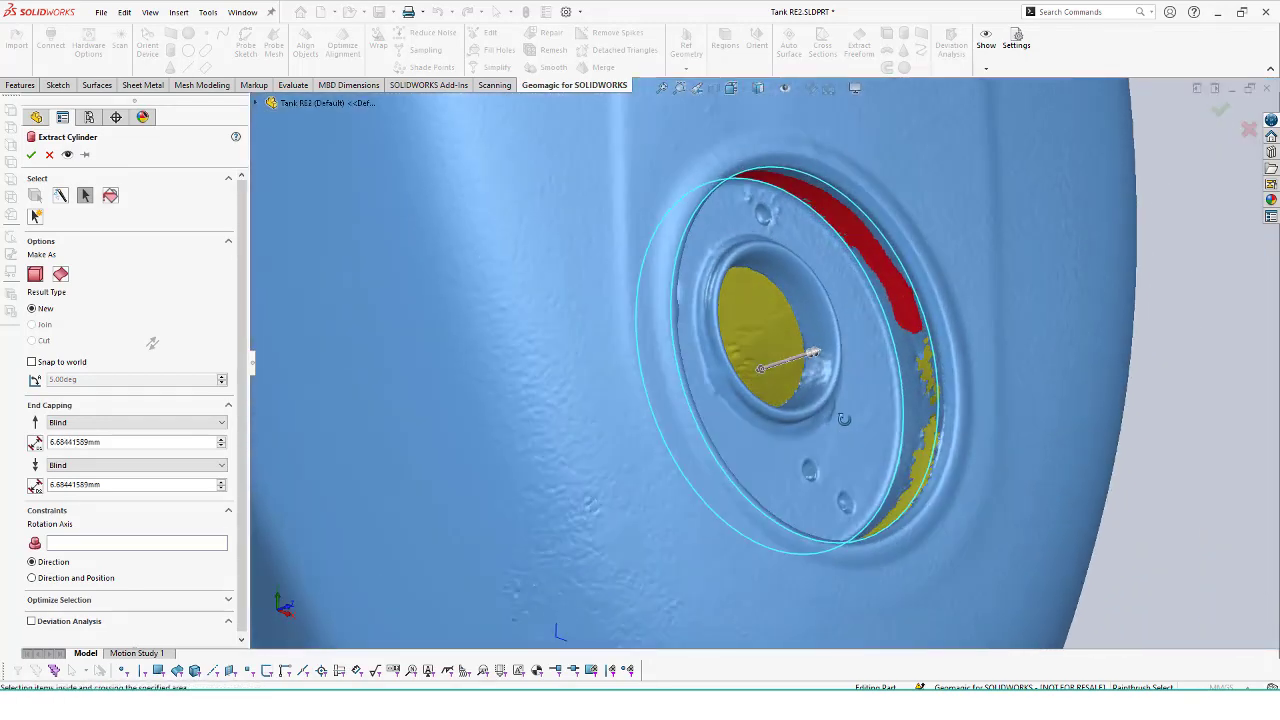
pyautogui.scroll(2, 827, 355)
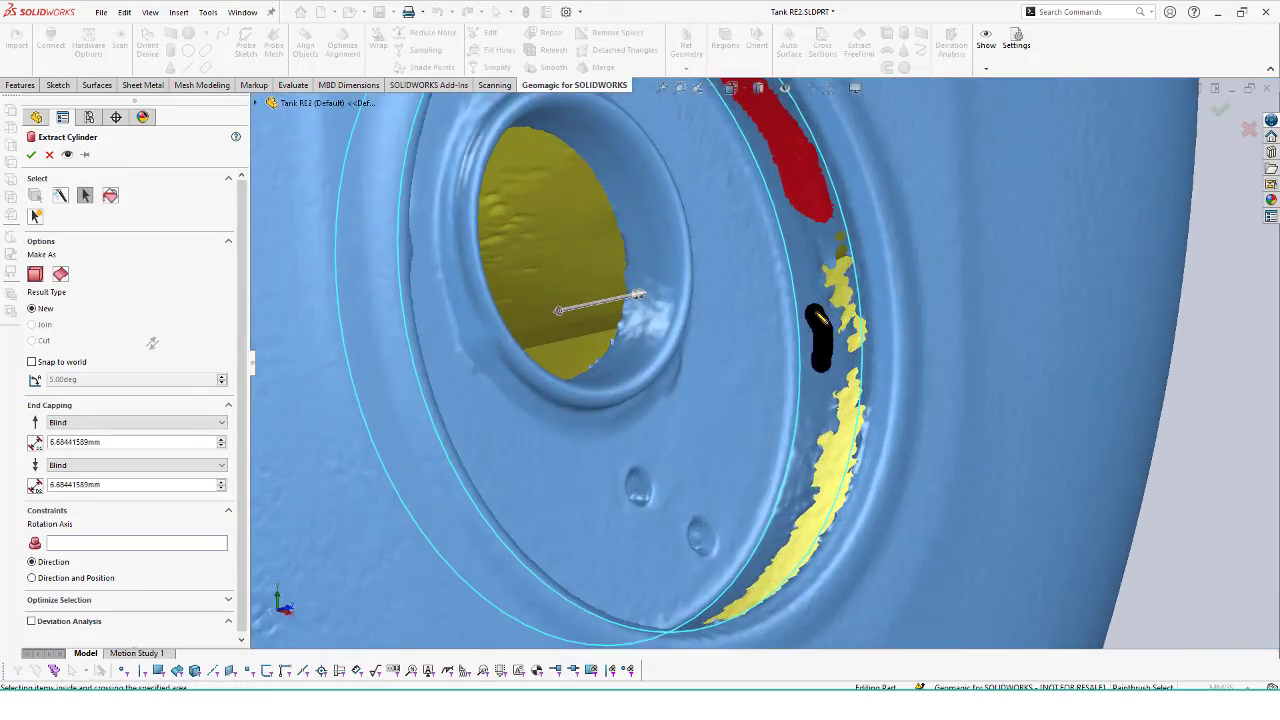
pyautogui.scroll(-3, 735, 572)
pyautogui.moveTo(735, 572); pyautogui.dragTo(652, 114, button='middle')
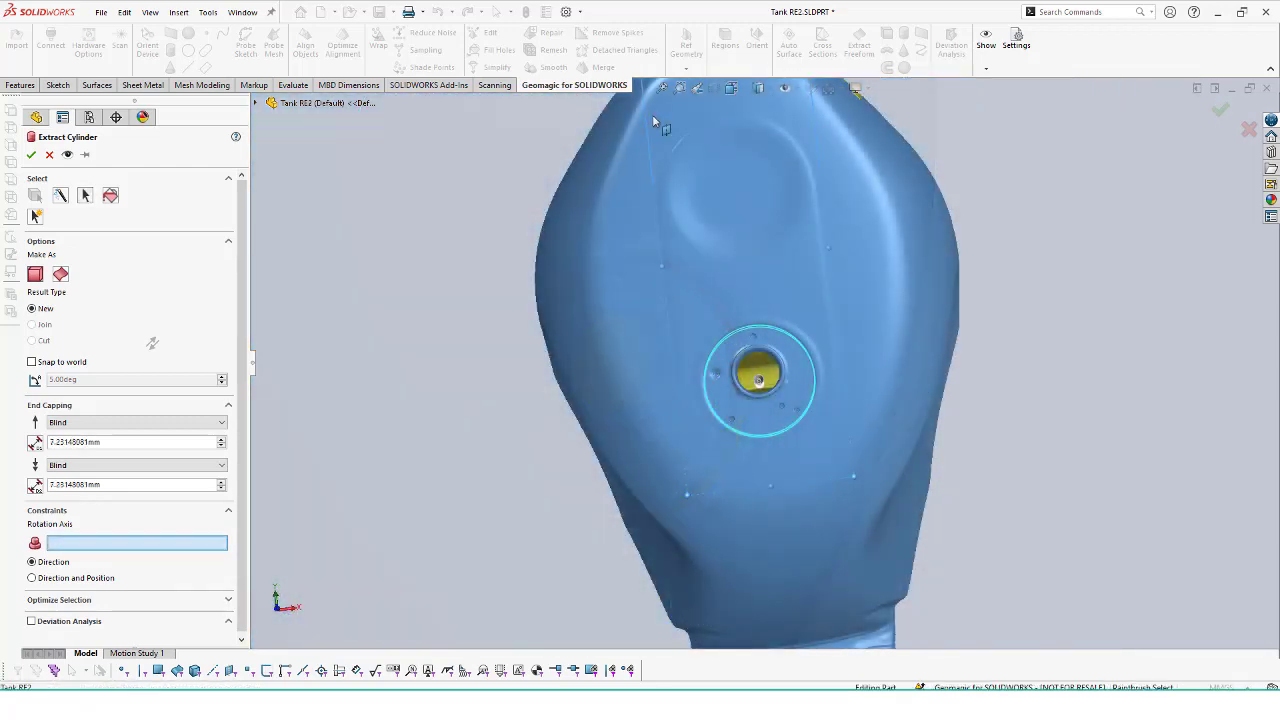
pyautogui.scroll(5, 848, 392)
pyautogui.scroll(2, 670, 470)
pyautogui.scroll(-4, 686, 371)
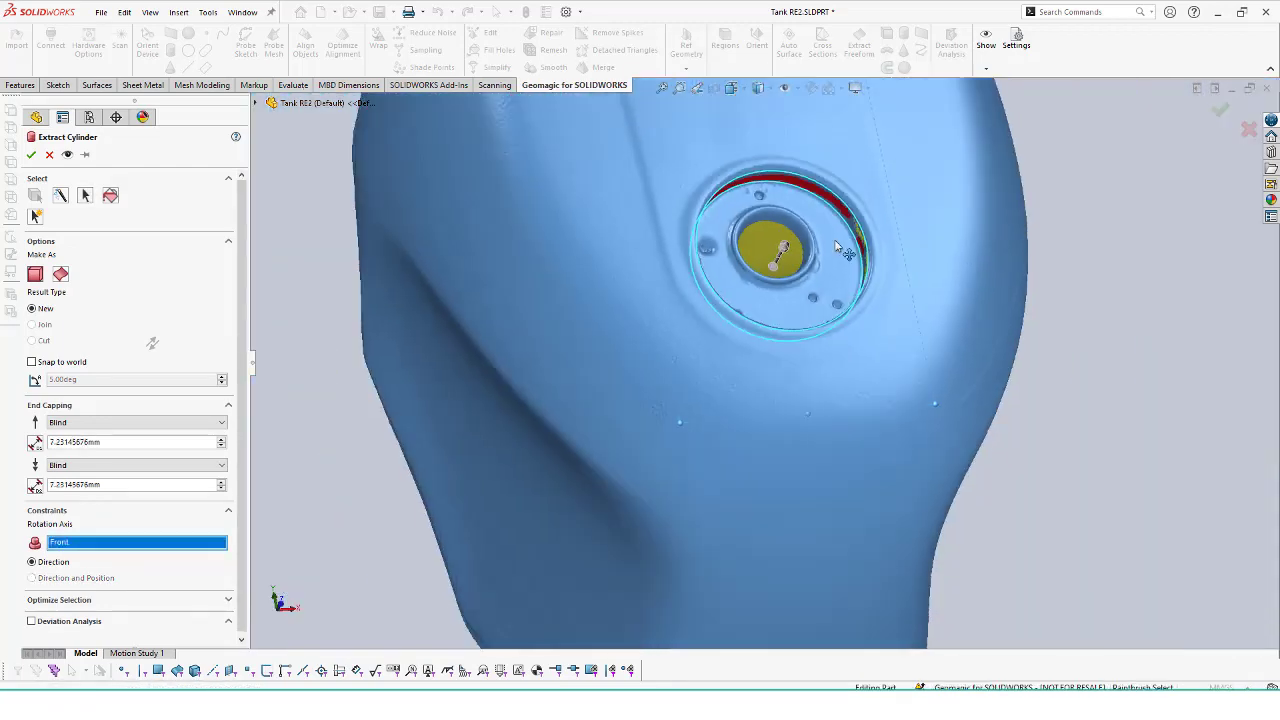
pyautogui.scroll(3, 641, 443)
pyautogui.moveTo(686, 371)
pyautogui.mouseDown(button='middle')
pyautogui.moveTo(641, 443)
pyautogui.moveTo(670, 379)
pyautogui.mouseUp(button='middle')
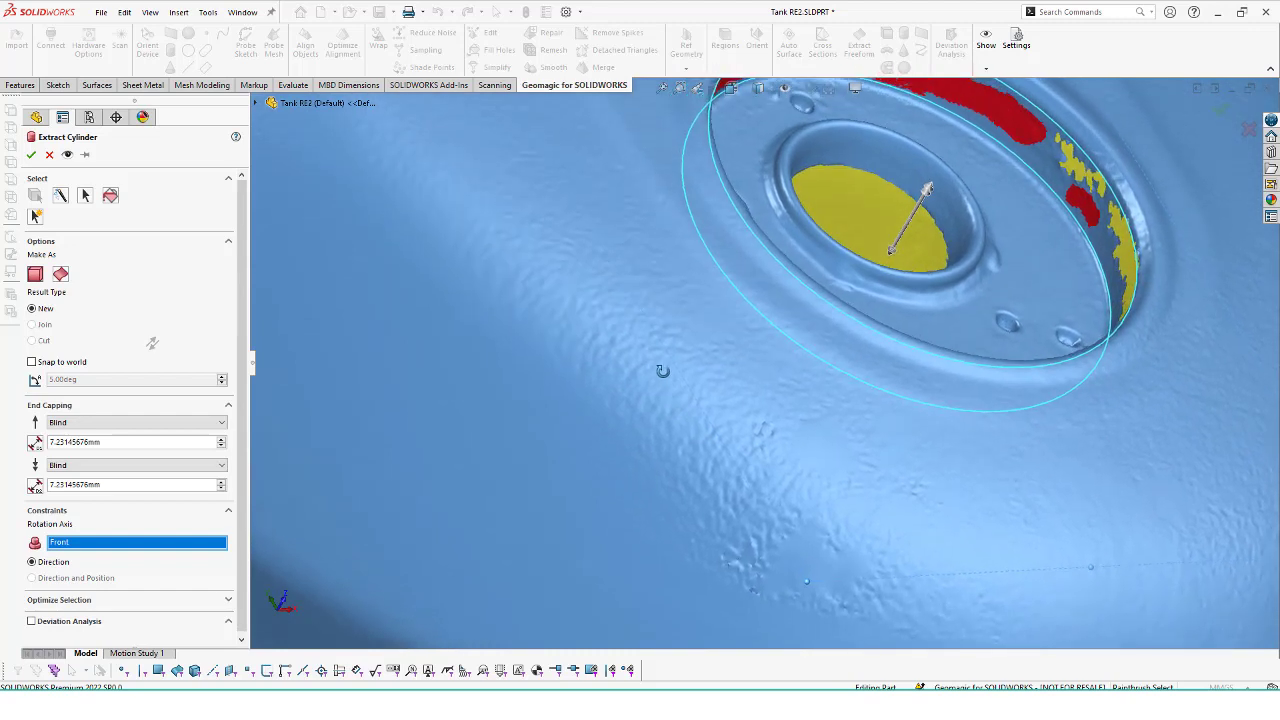
# - Set the cylinder end depths to 8.20 mm and 15.23 mm and accept it as a new body
pyautogui.click(222, 443)
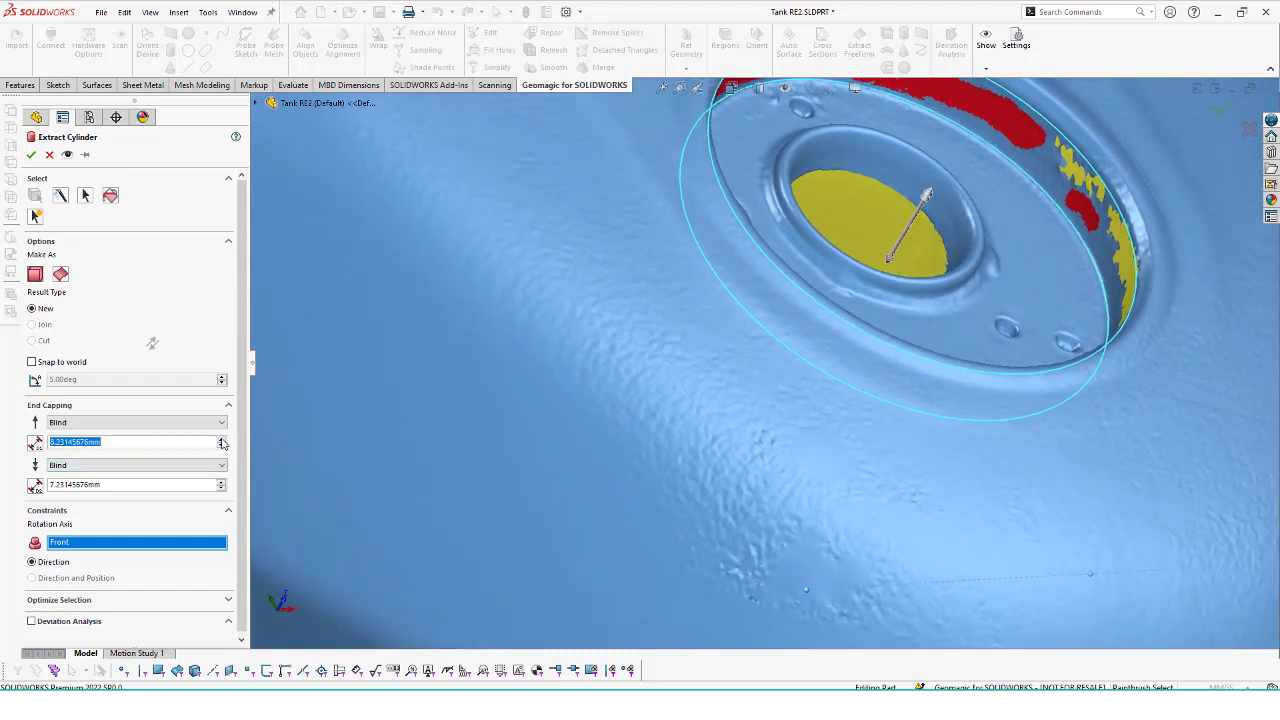
pyautogui.click(221, 482)
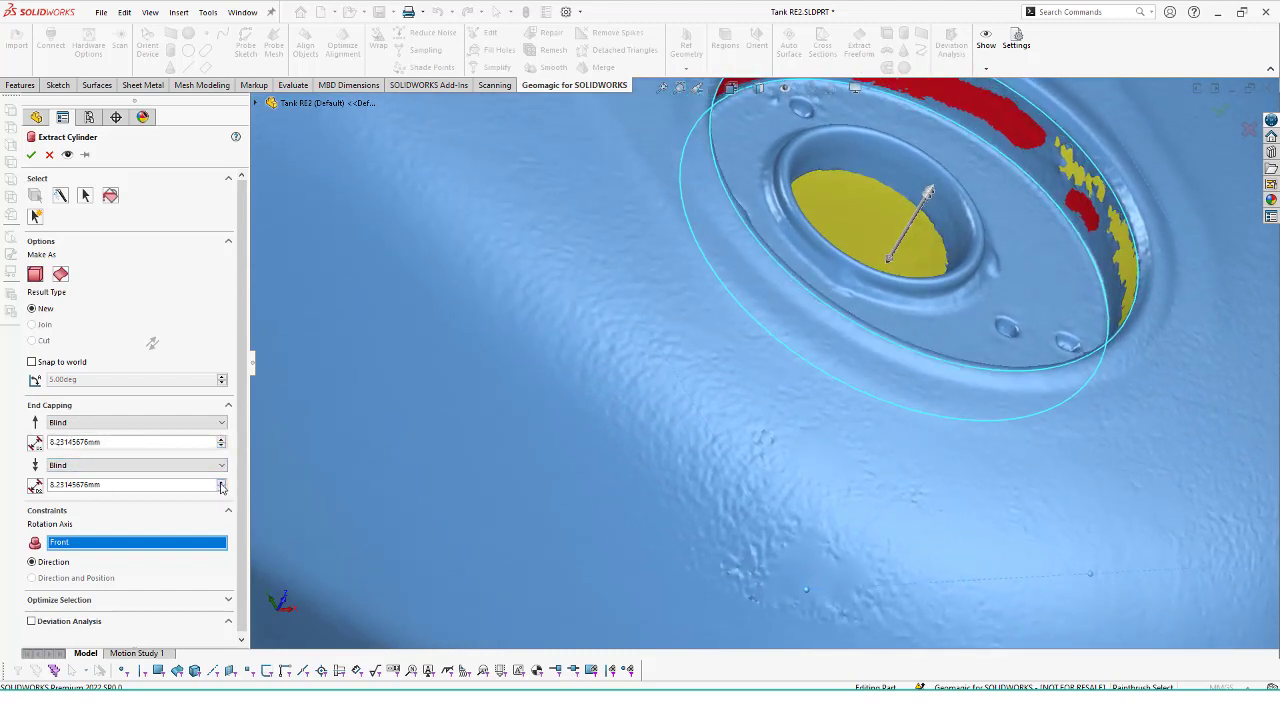
pyautogui.click(221, 481)
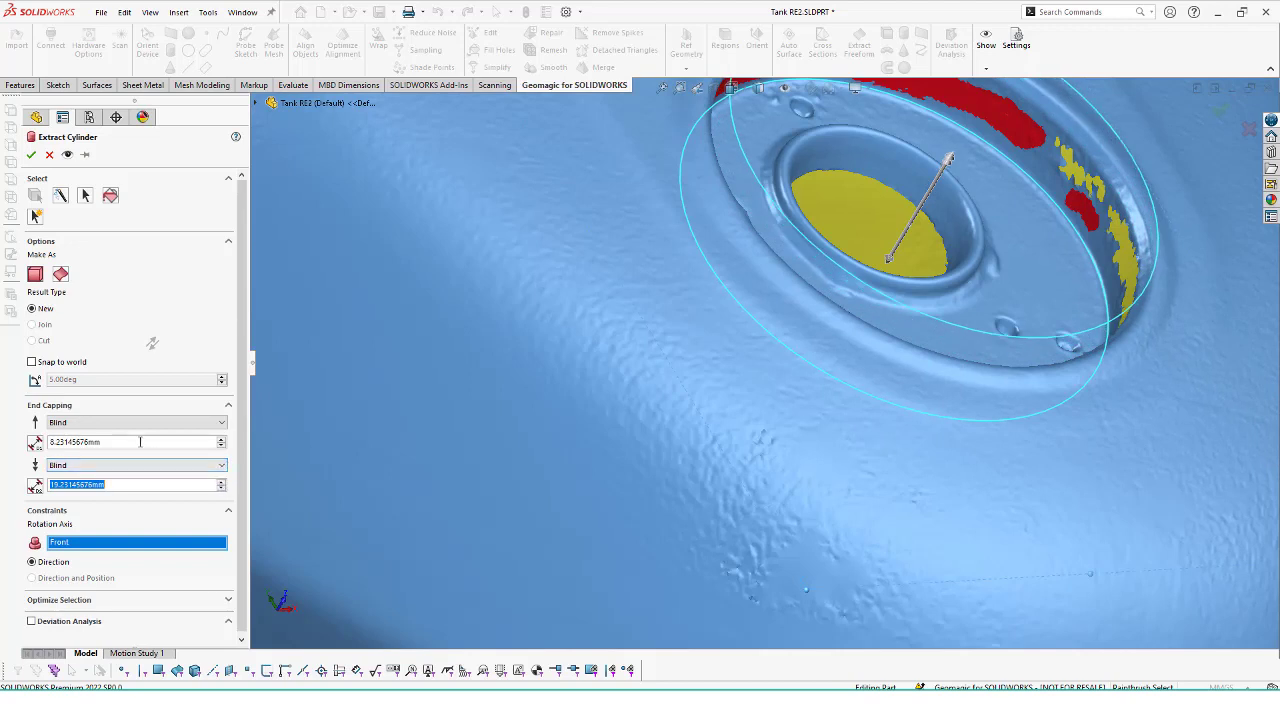
pyautogui.click(133, 441)
pyautogui.write('8.2')
pyautogui.press('Return')
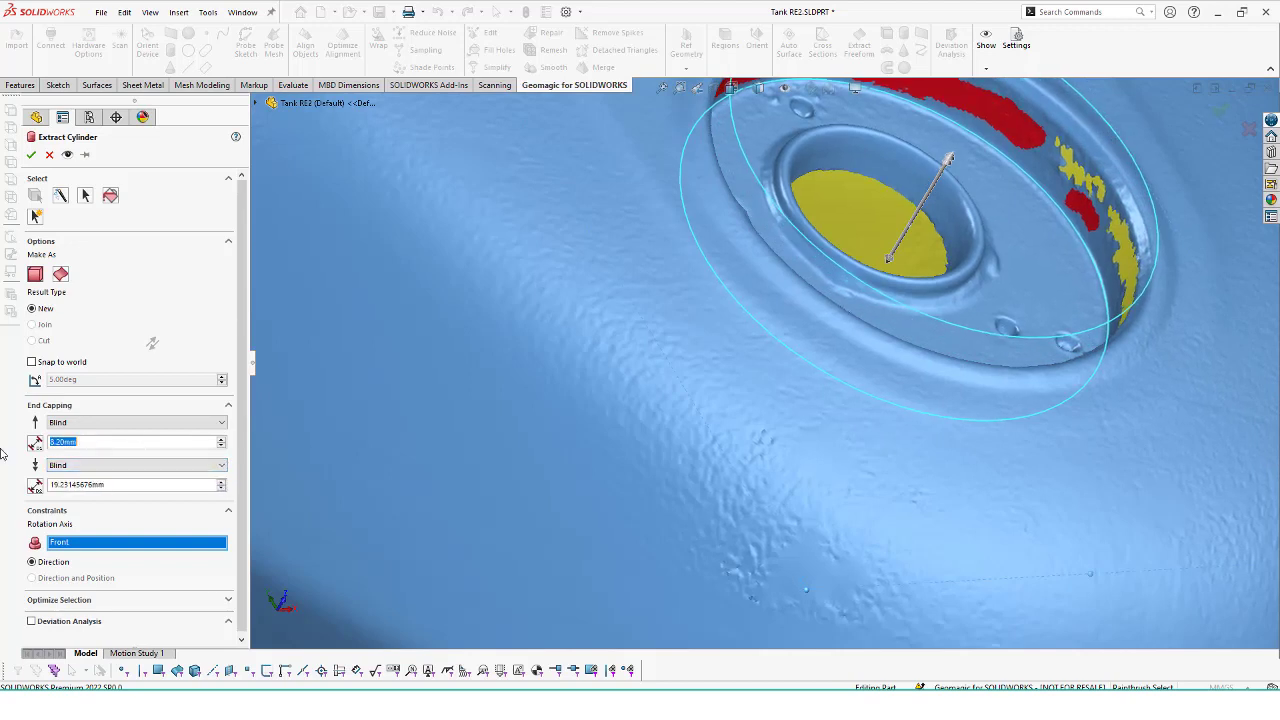
pyautogui.click(30, 155)
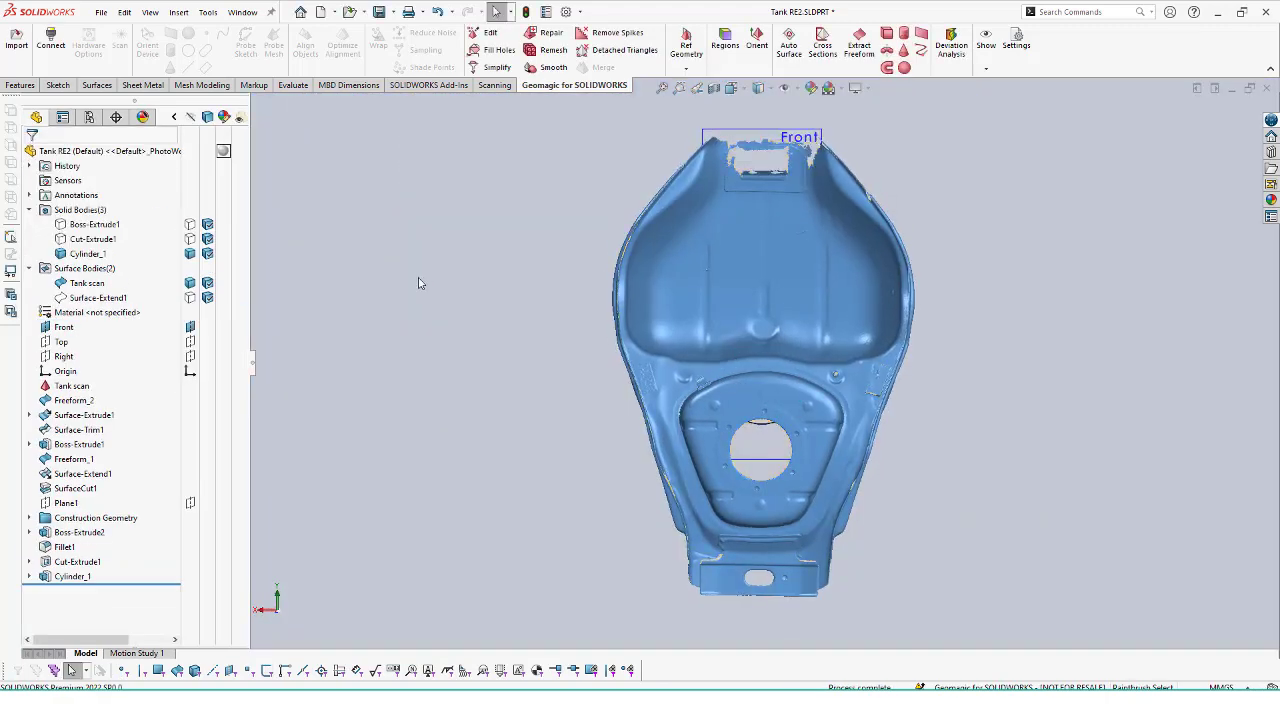
pyautogui.moveTo(599, 451); pyautogui.dragTo(866, 371, button='middle')
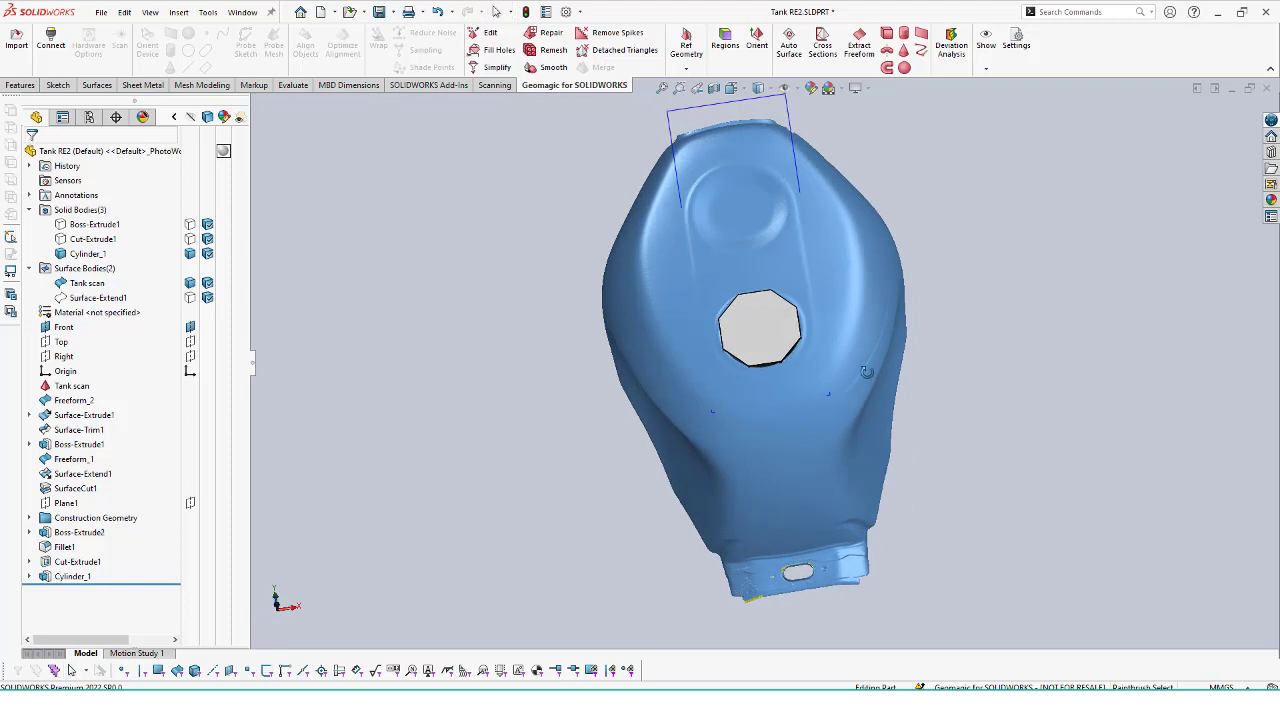
pyautogui.scroll(-3, 700, 350)
pyautogui.moveTo(601, 412); pyautogui.dragTo(450, 498, button='middle')
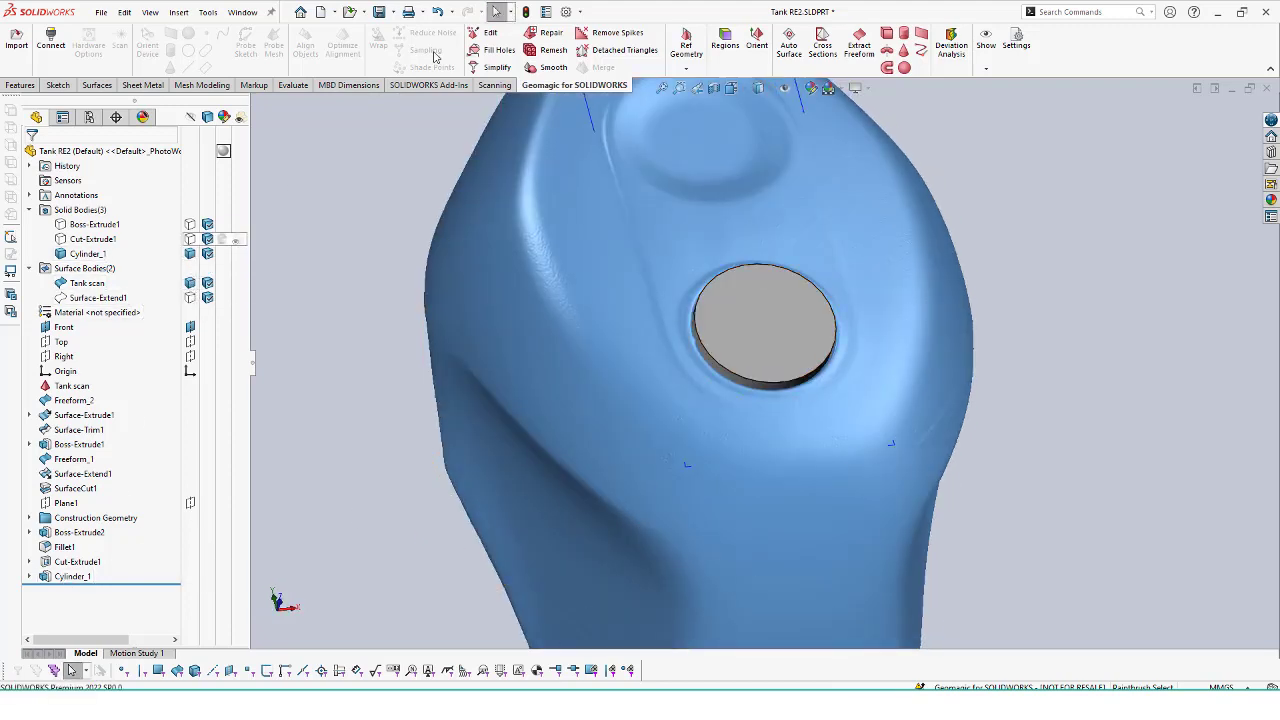
# - Combine-subtract Cylinder_1 from the Cut-Extrude1 tank body to recess the filler opening
pyautogui.click(22, 85)
pyautogui.click(645, 42)
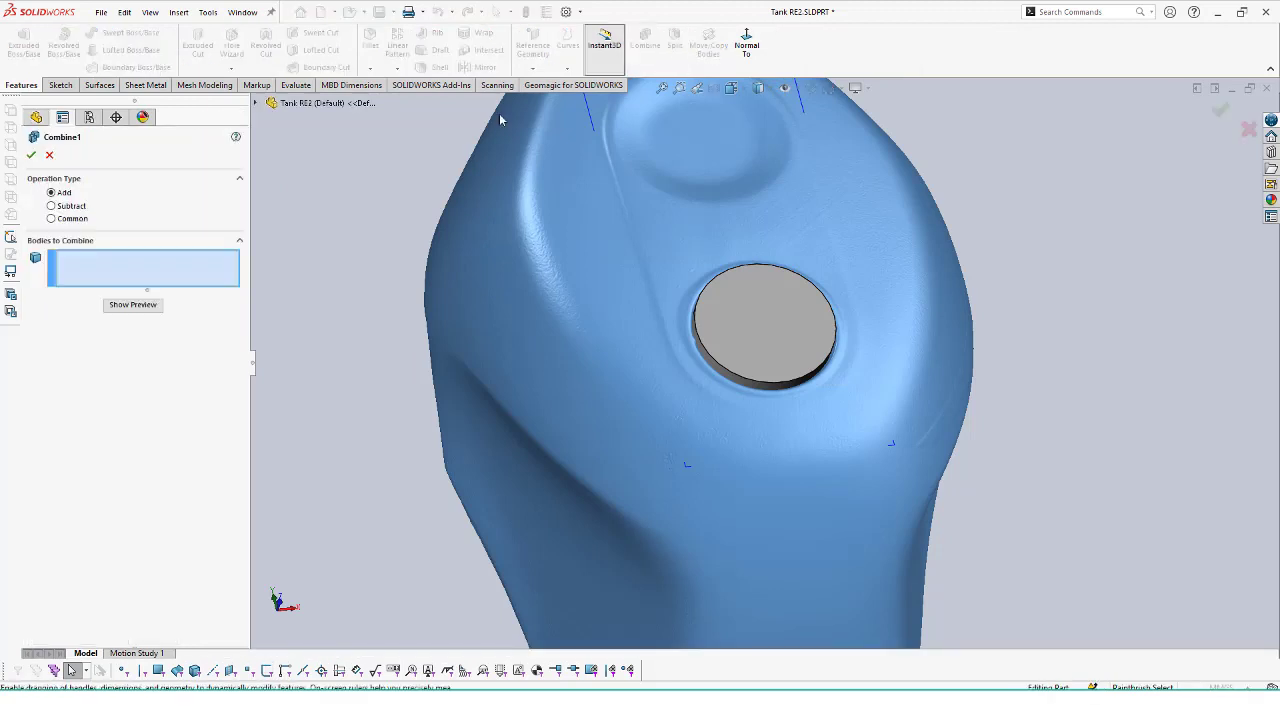
pyautogui.click(51, 205)
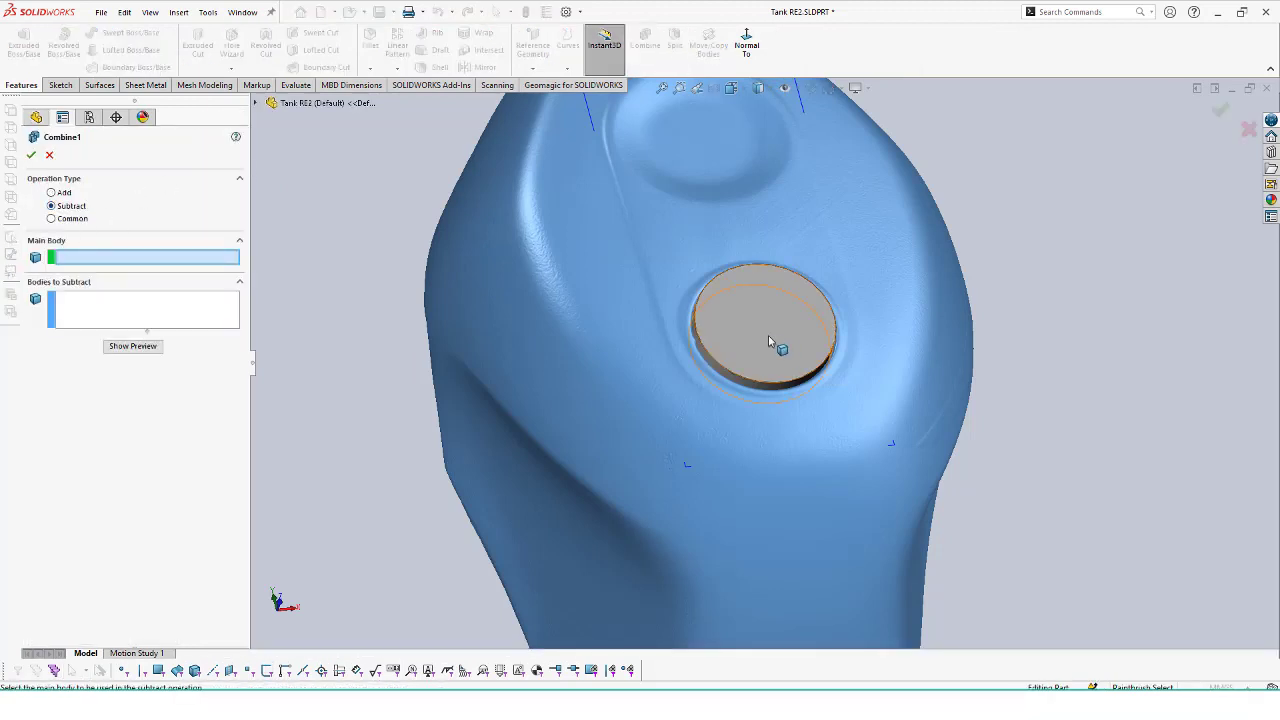
pyautogui.click(256, 104)
pyautogui.click(272, 176)
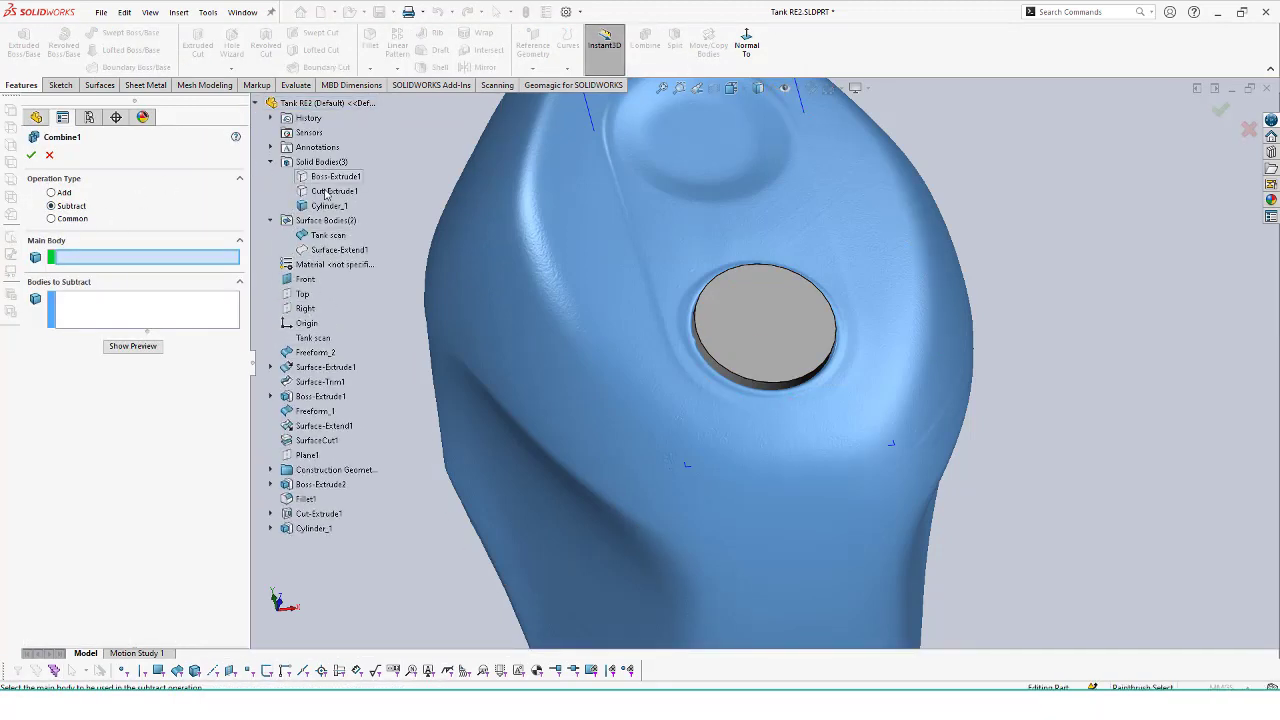
pyautogui.click(325, 191)
pyautogui.click(328, 206)
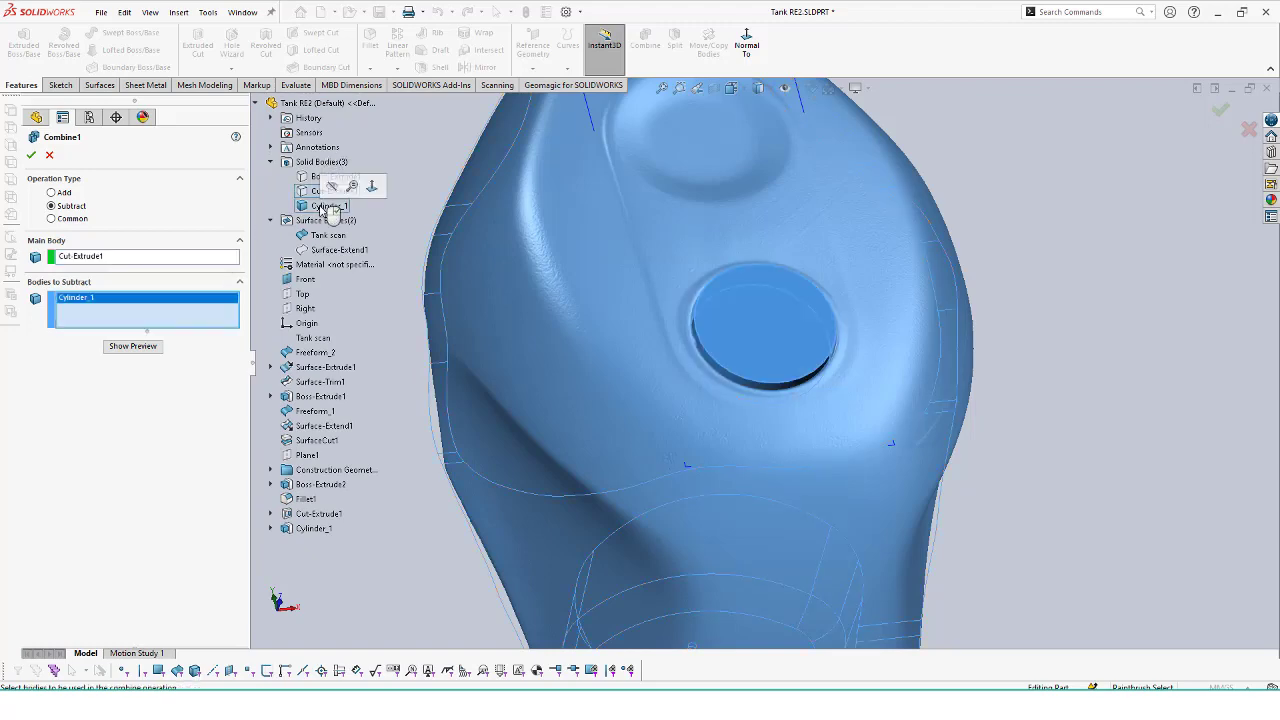
pyautogui.press('Return')
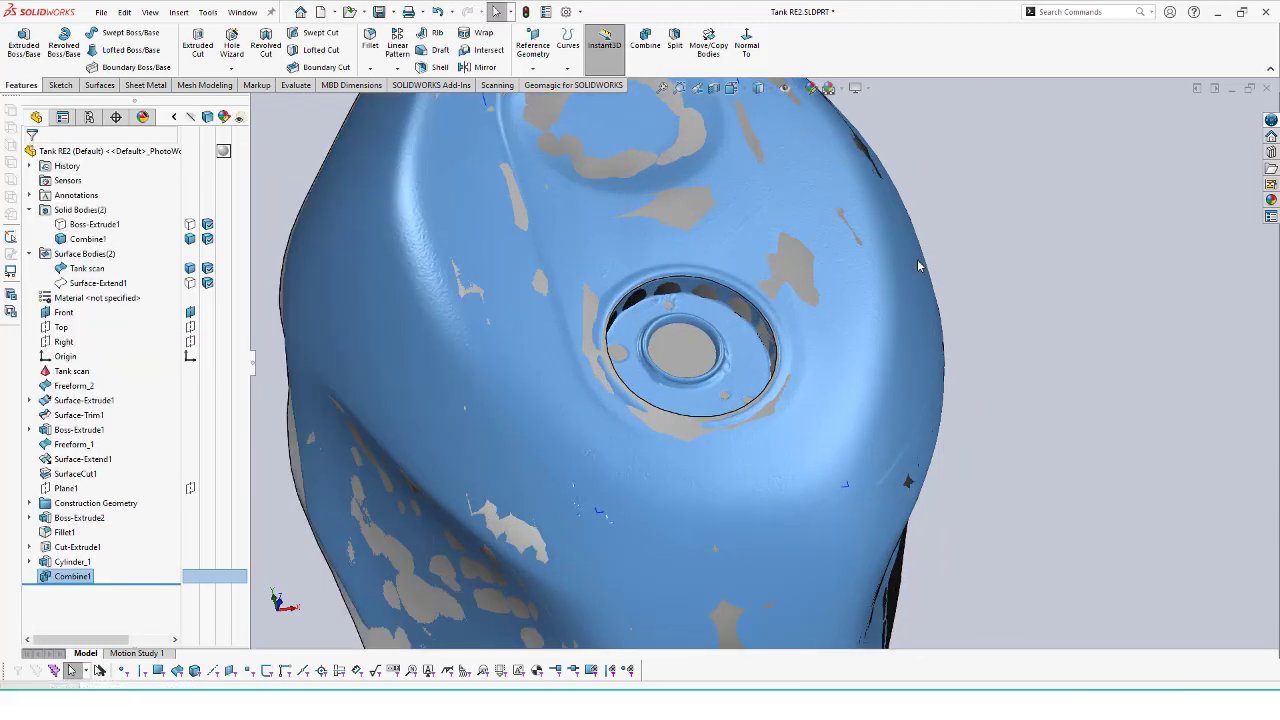
pyautogui.moveTo(760, 330); pyautogui.dragTo(922, 279, button='middle')
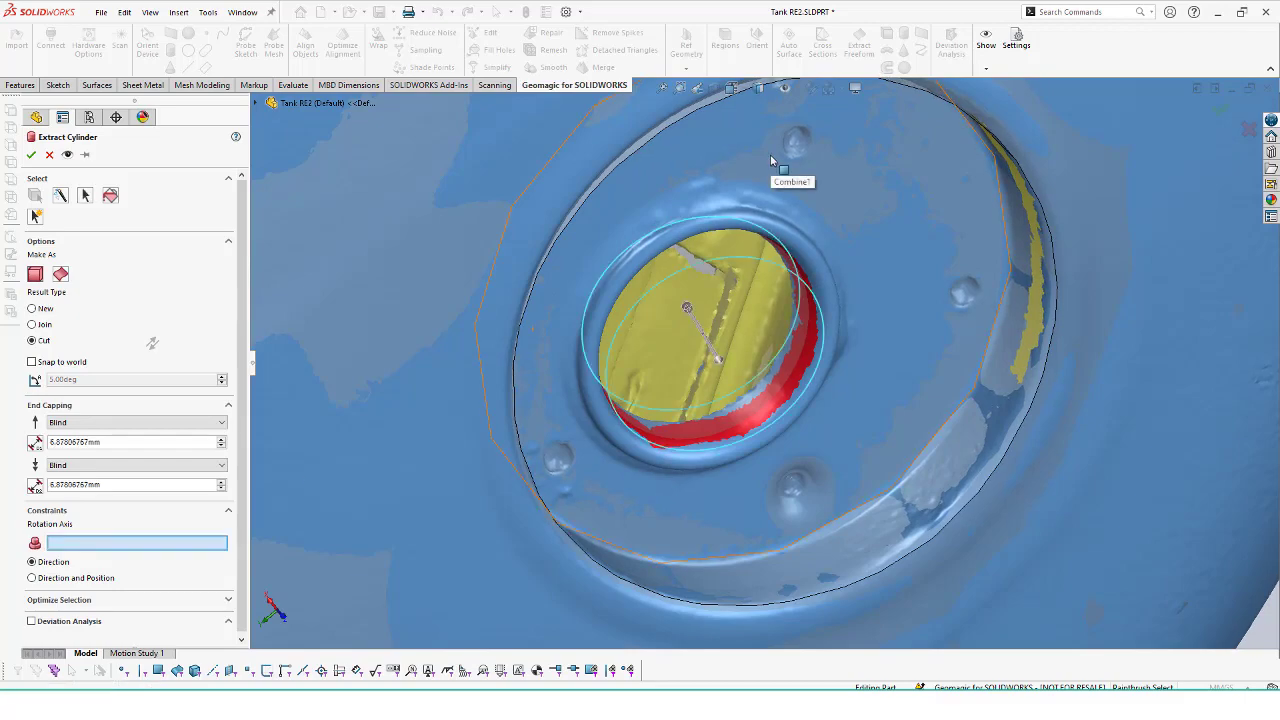
# - Cut Cylinder_2 from the tank using the recess face as rotation axis, then zoom to the hole
pyautogui.click(758, 160)
pyautogui.moveTo(668, 420)
pyautogui.mouseDown(button='middle')
pyautogui.moveTo(595, 127)
pyautogui.moveTo(580, 200)
pyautogui.mouseUp(button='middle')
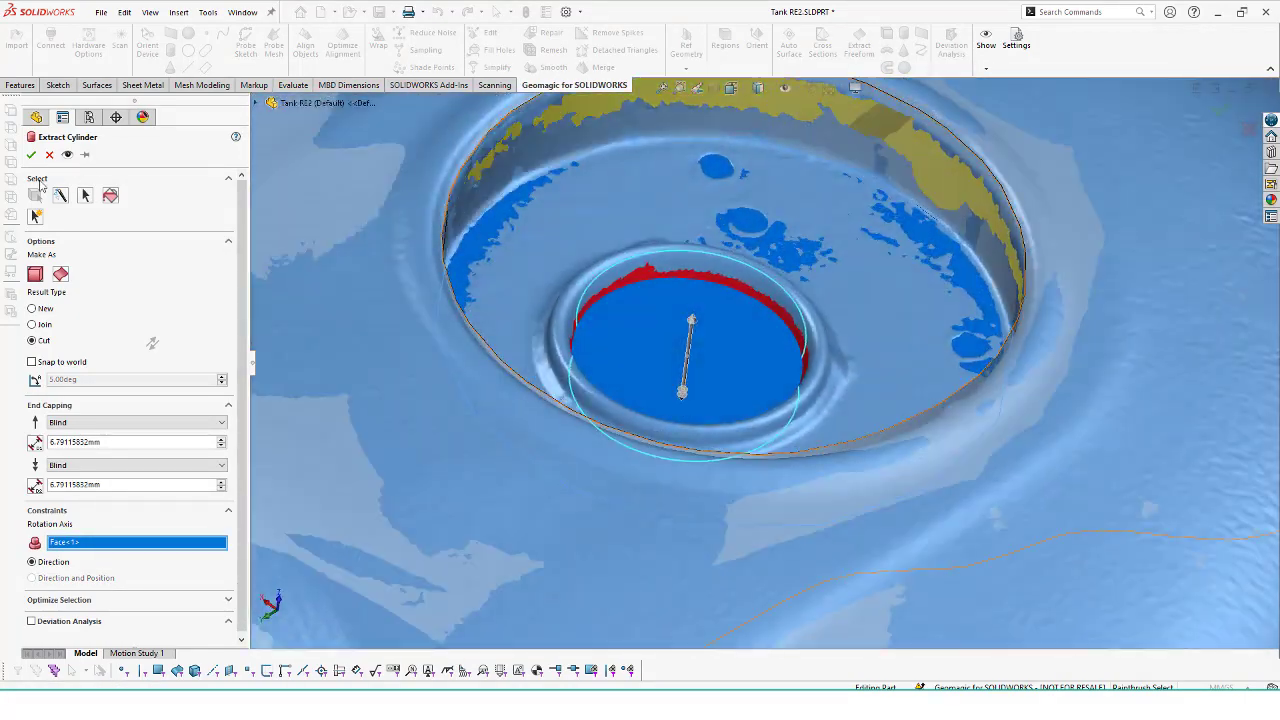
pyautogui.click(33, 155)
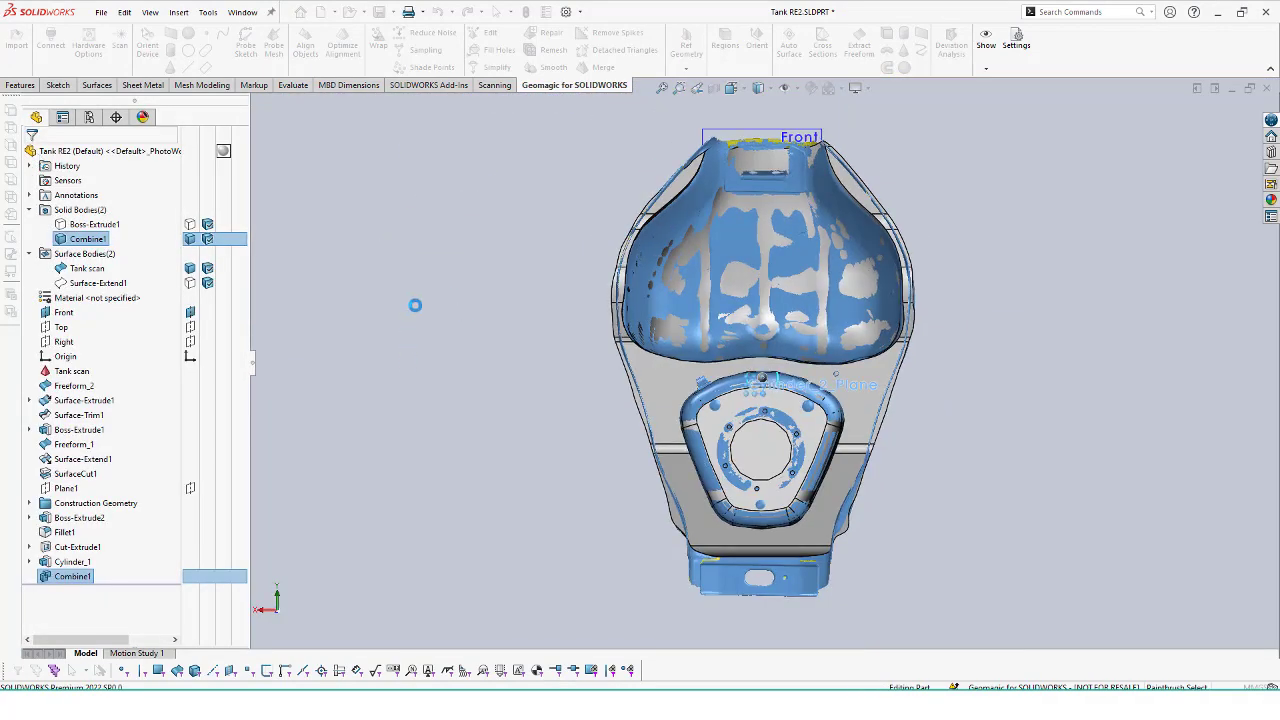
pyautogui.moveTo(469, 403); pyautogui.dragTo(764, 303, button='middle')
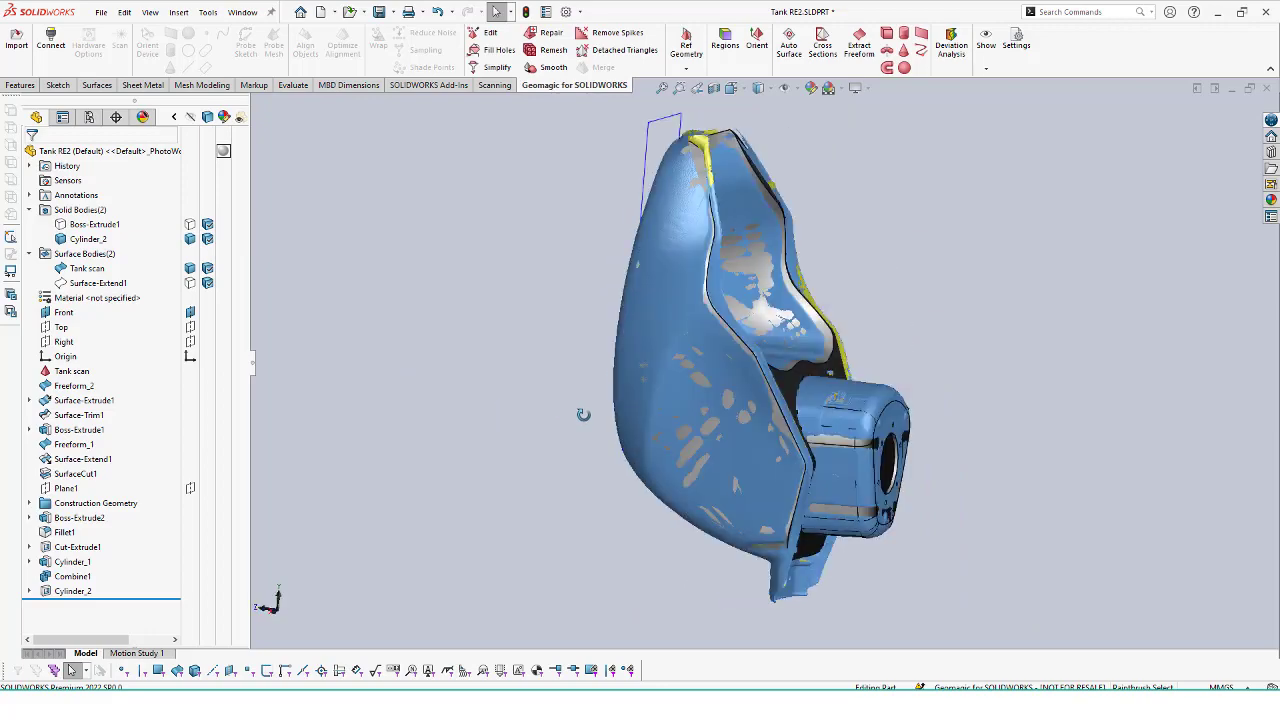
pyautogui.scroll(5, 764, 303)
pyautogui.scroll(3, 764, 303)
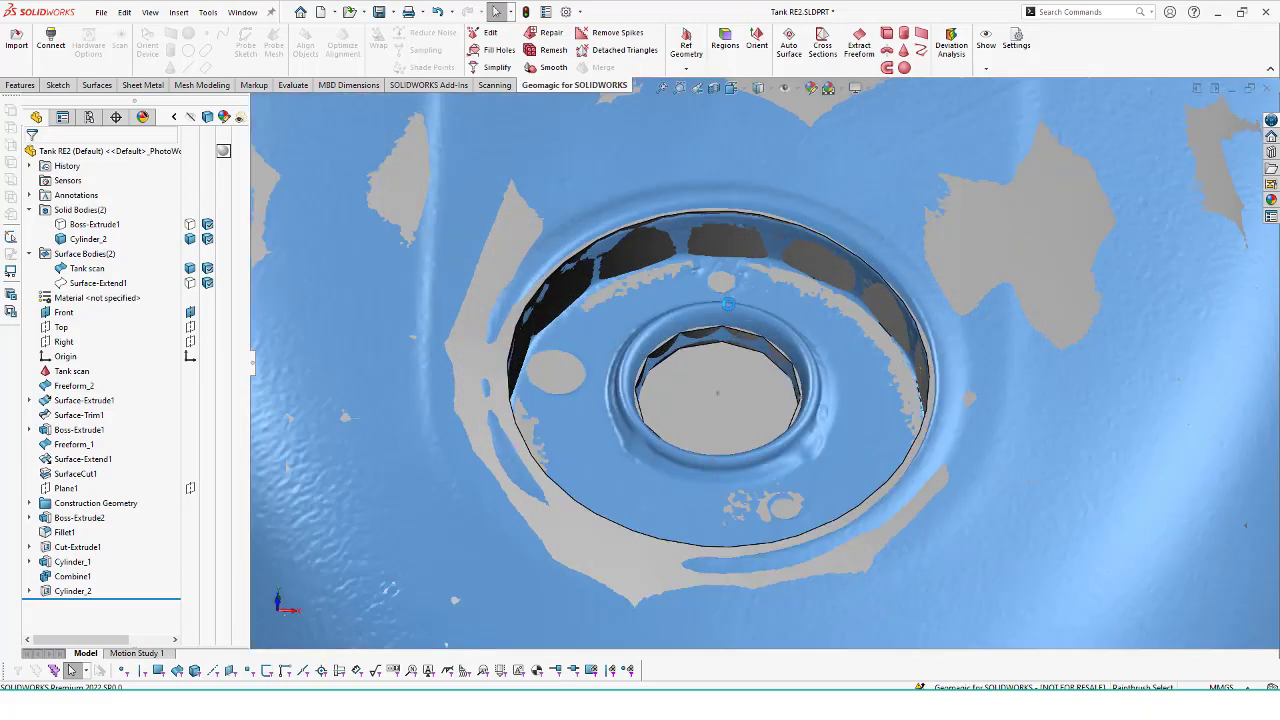
pyautogui.scroll(3, 571, 360)
pyautogui.scroll(-3, 549, 467)
# - Extruded-cut the five Mesh Sketch10 hole contours into the flange body and hide the Tank scan
pyautogui.click(549, 467)
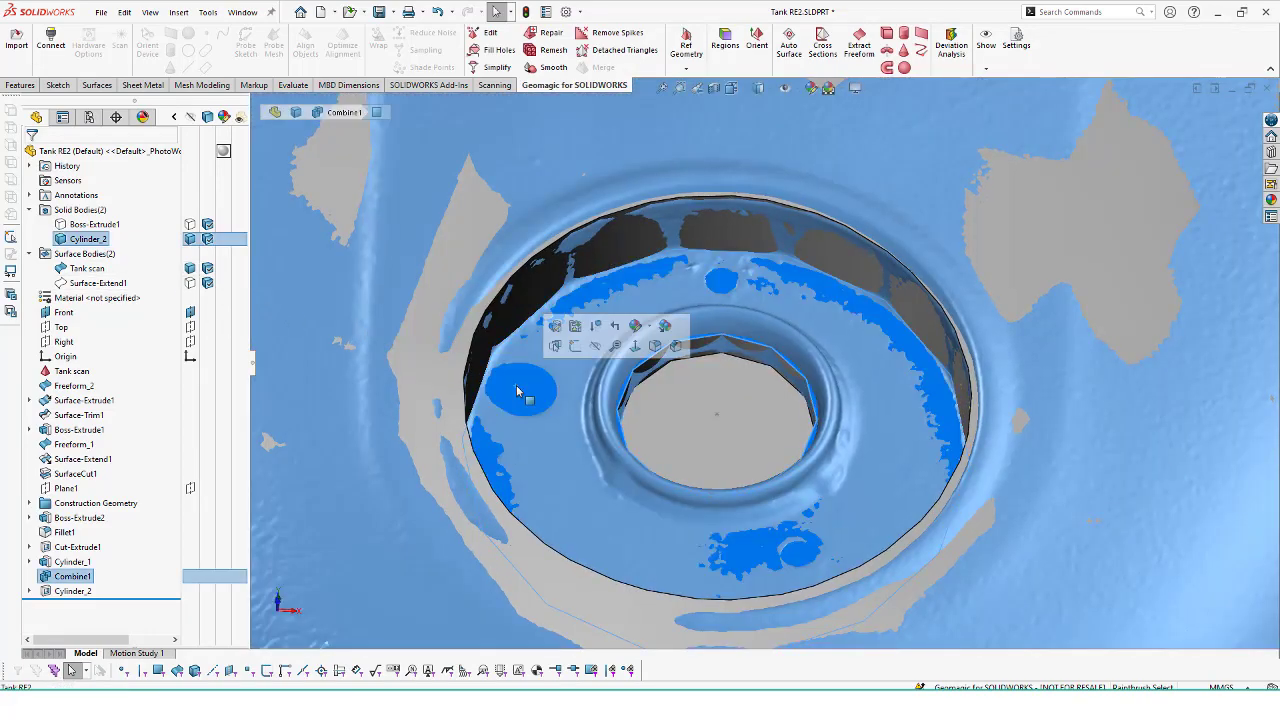
pyautogui.click(585, 330)
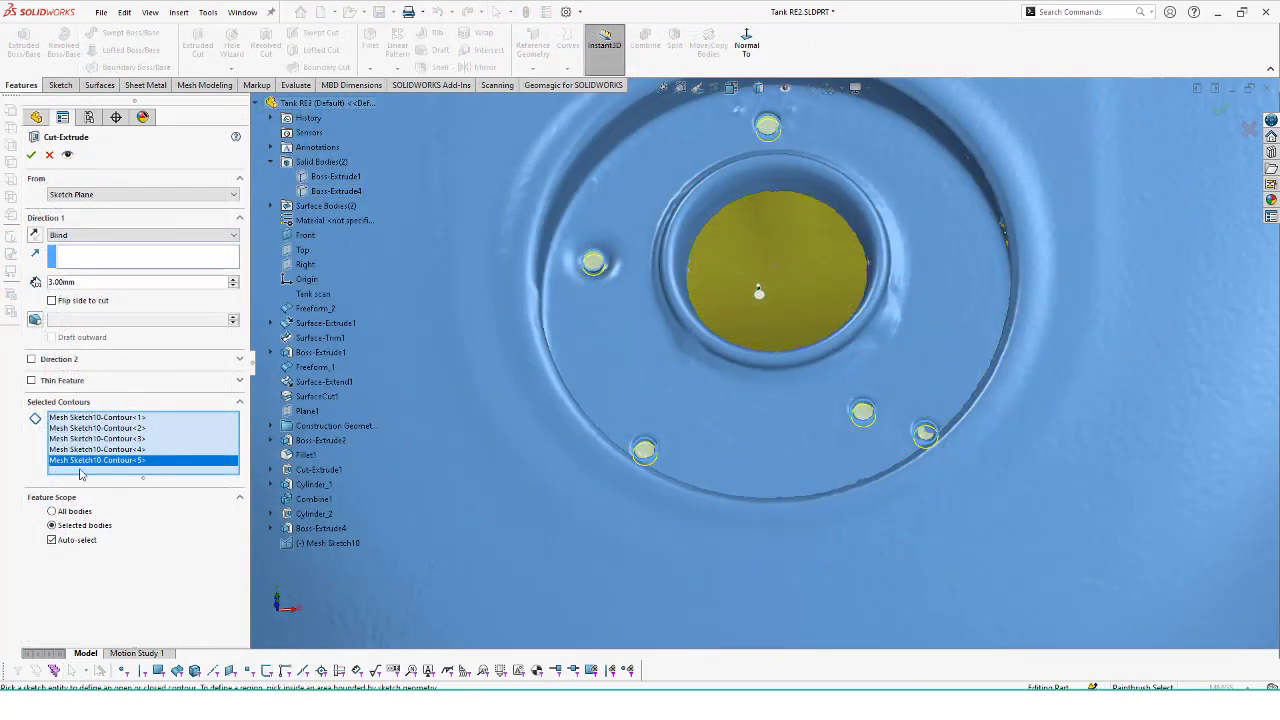
pyautogui.click(53, 540)
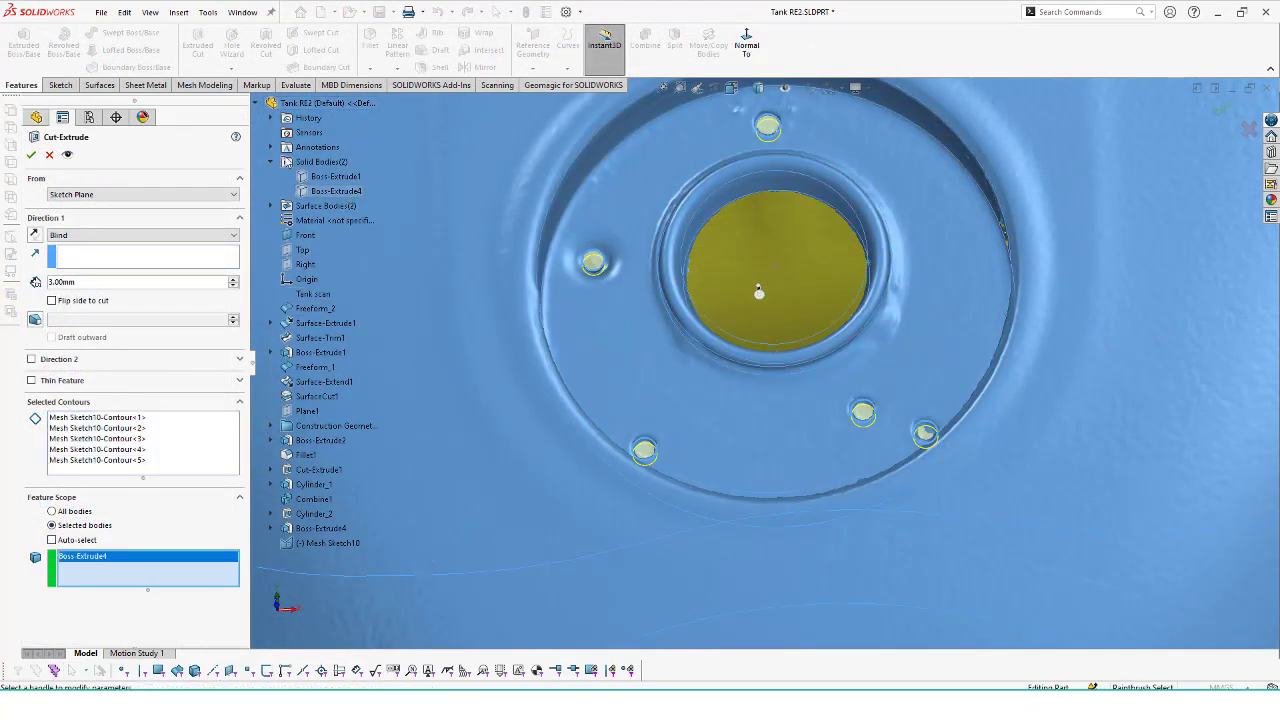
pyautogui.click(33, 155)
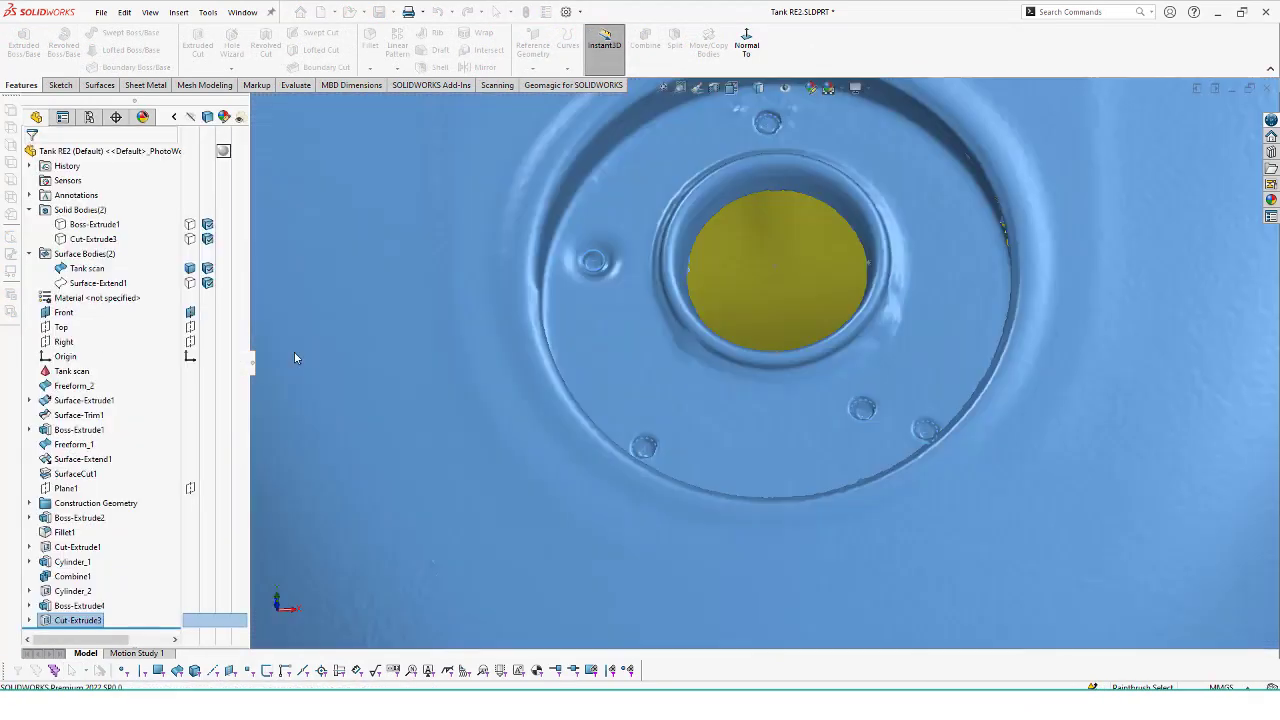
pyautogui.click(190, 268)
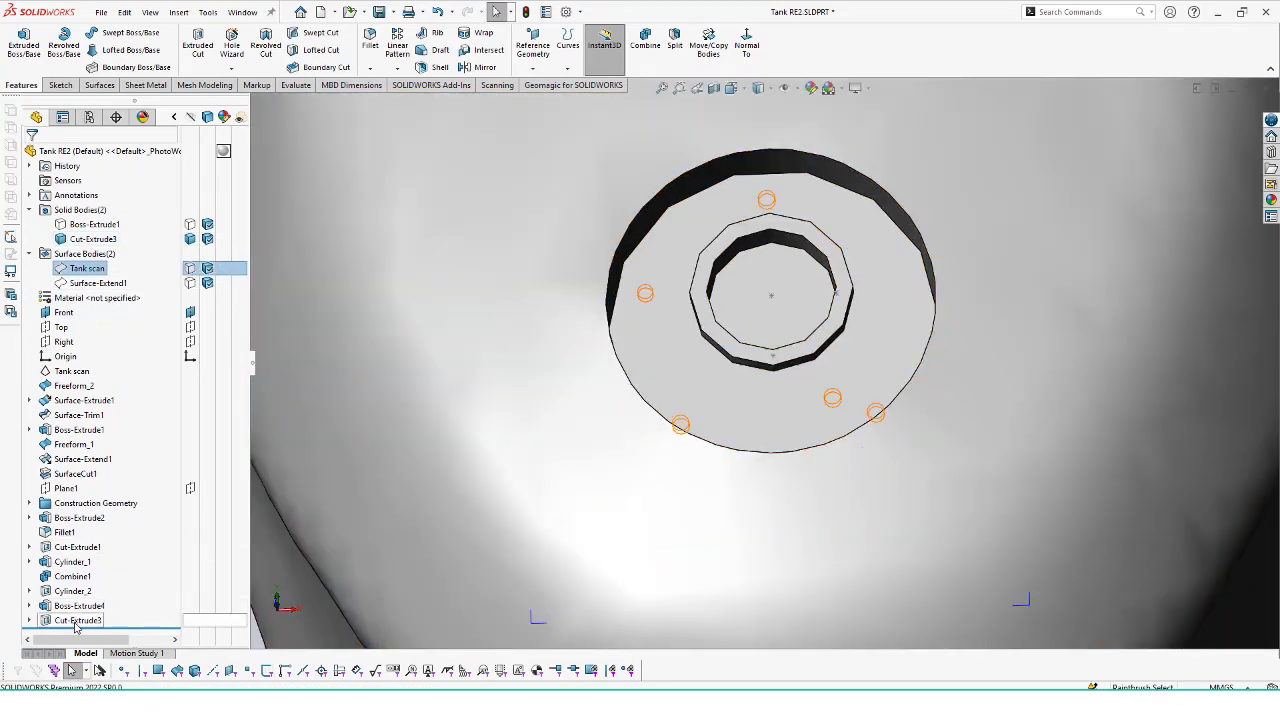
# - Edit Cut-Extrude3 so the hole cut also runs in Direction 2
pyautogui.click(76, 623)
pyautogui.rightClick(76, 623)
pyautogui.click(70, 397)
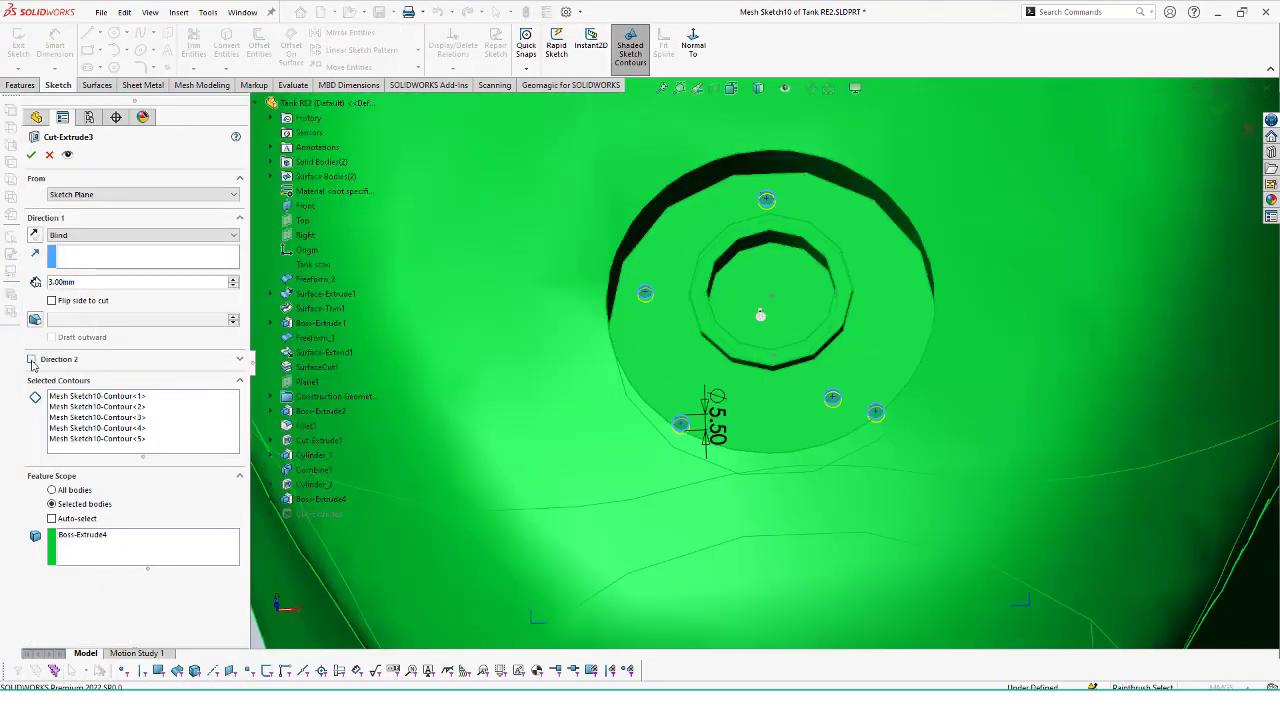
pyautogui.click(31, 360)
pyautogui.click(31, 155)
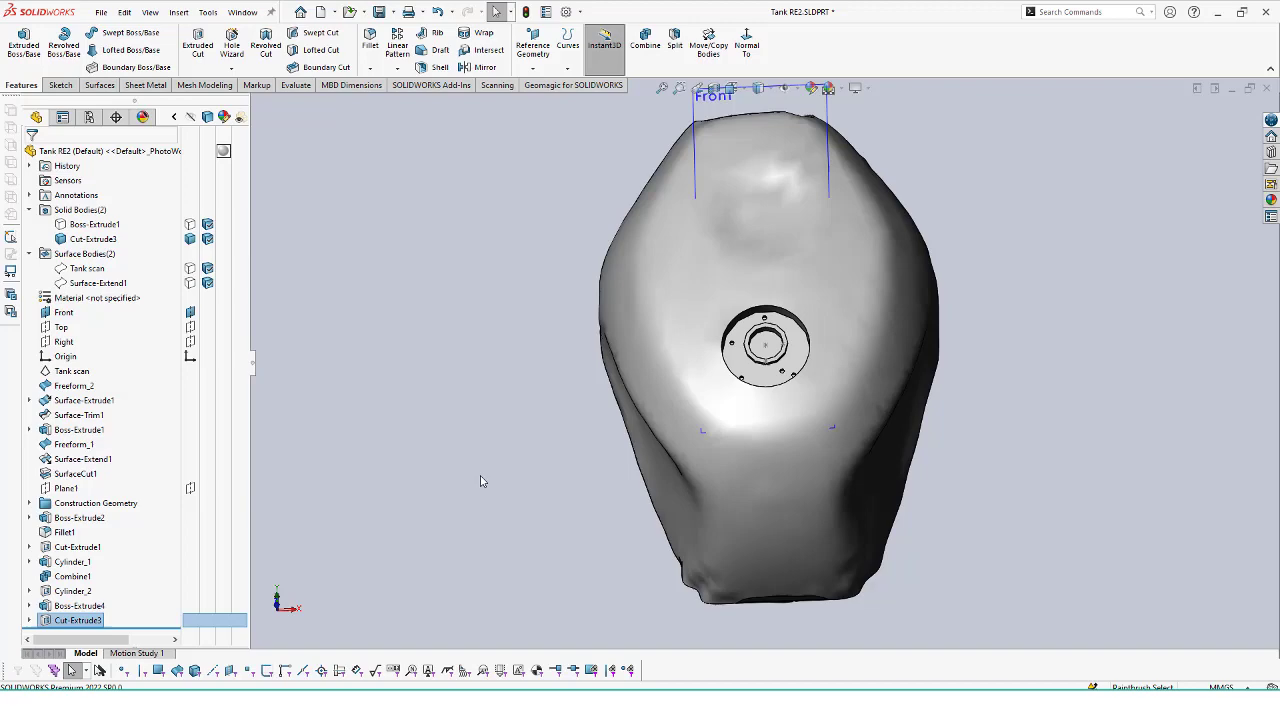
pyautogui.moveTo(480, 481); pyautogui.dragTo(490, 358, button='middle')
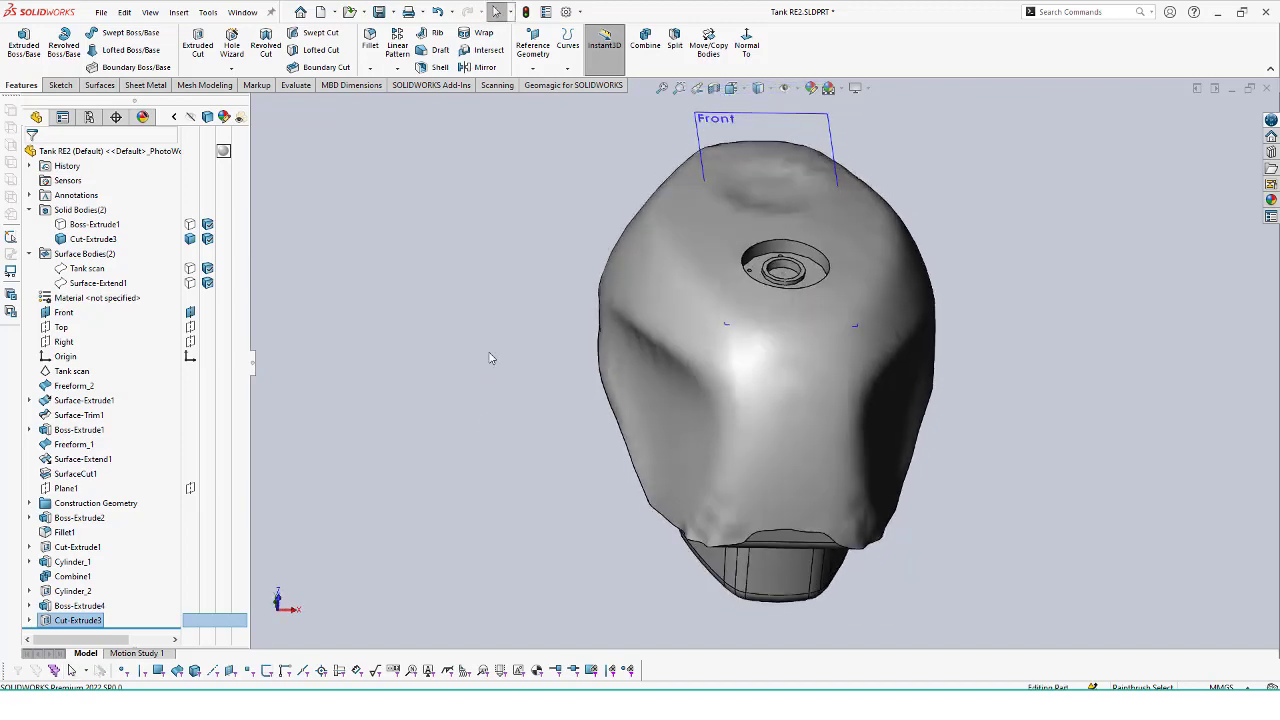
pyautogui.moveTo(516, 418)
pyautogui.mouseDown(button='middle')
pyautogui.moveTo(372, 216)
pyautogui.moveTo(354, 151)
pyautogui.moveTo(411, 294)
pyautogui.moveTo(391, 260)
pyautogui.moveTo(394, 160)
pyautogui.moveTo(349, 191)
pyautogui.moveTo(362, 199)
pyautogui.mouseUp(button='middle')
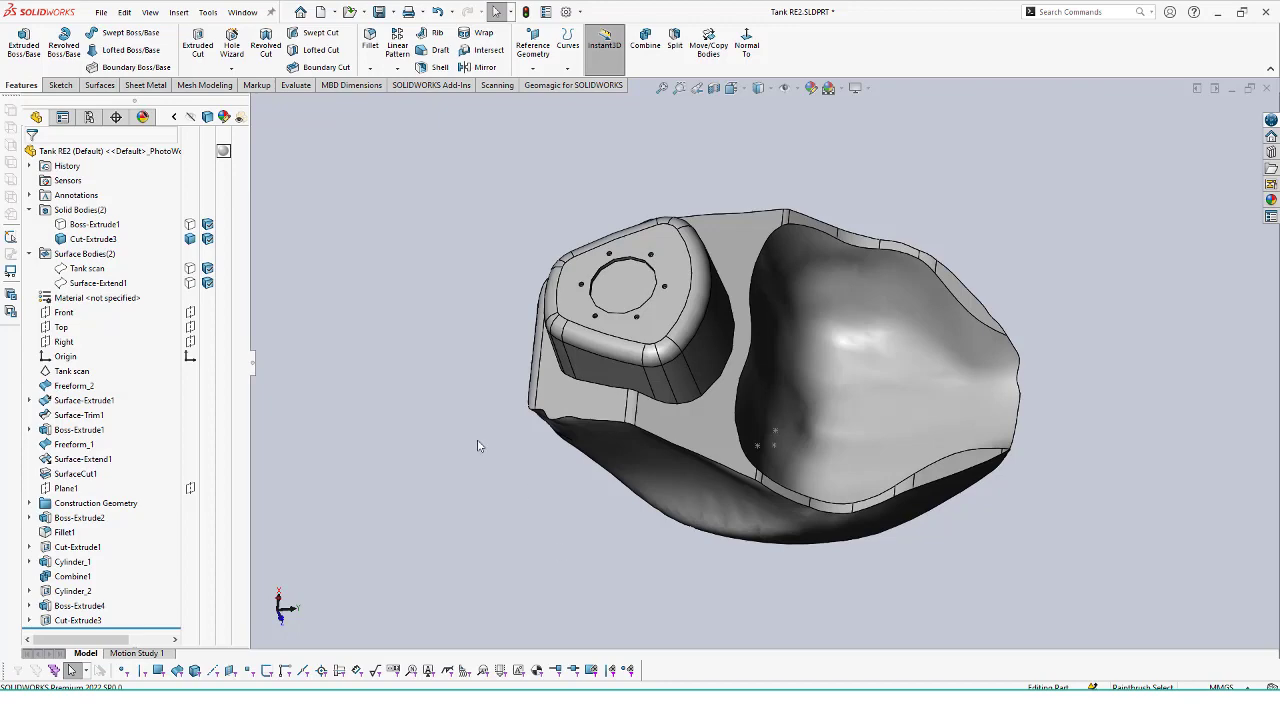
pyautogui.moveTo(478, 446)
pyautogui.mouseDown(button='middle')
pyautogui.moveTo(531, 540)
pyautogui.moveTo(737, 514)
pyautogui.mouseUp(button='middle')
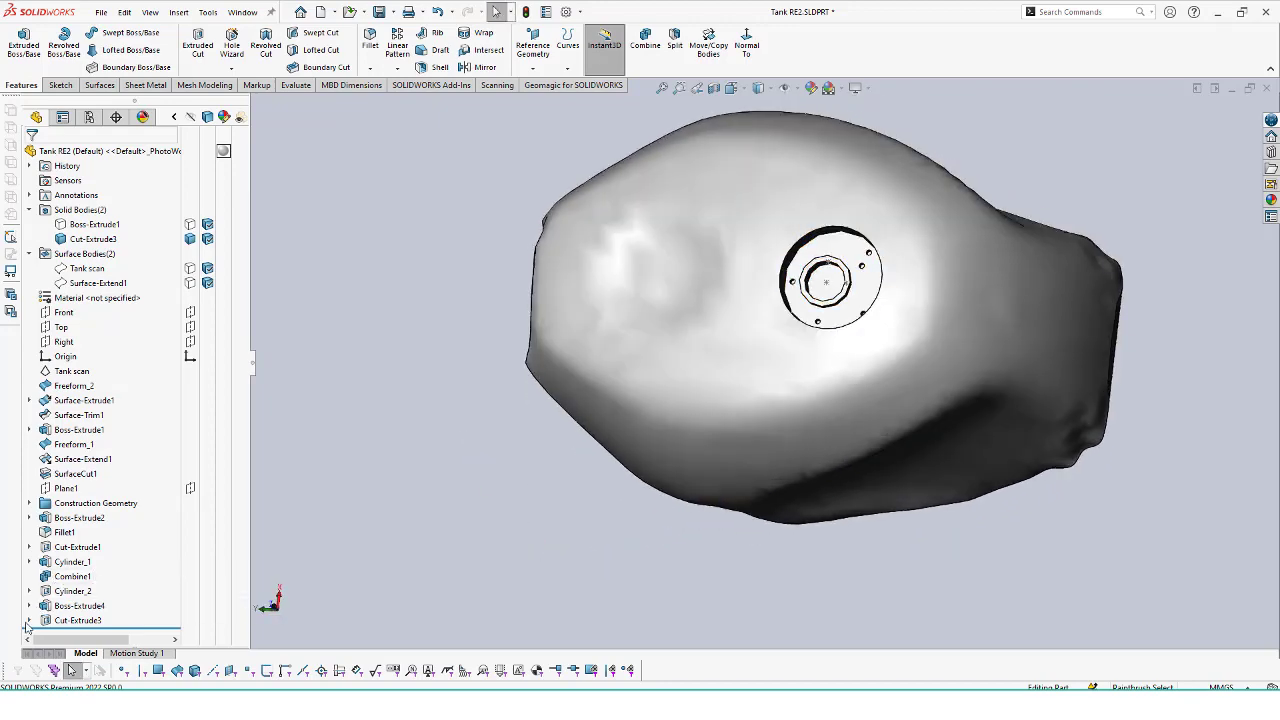
pyautogui.click(28, 621)
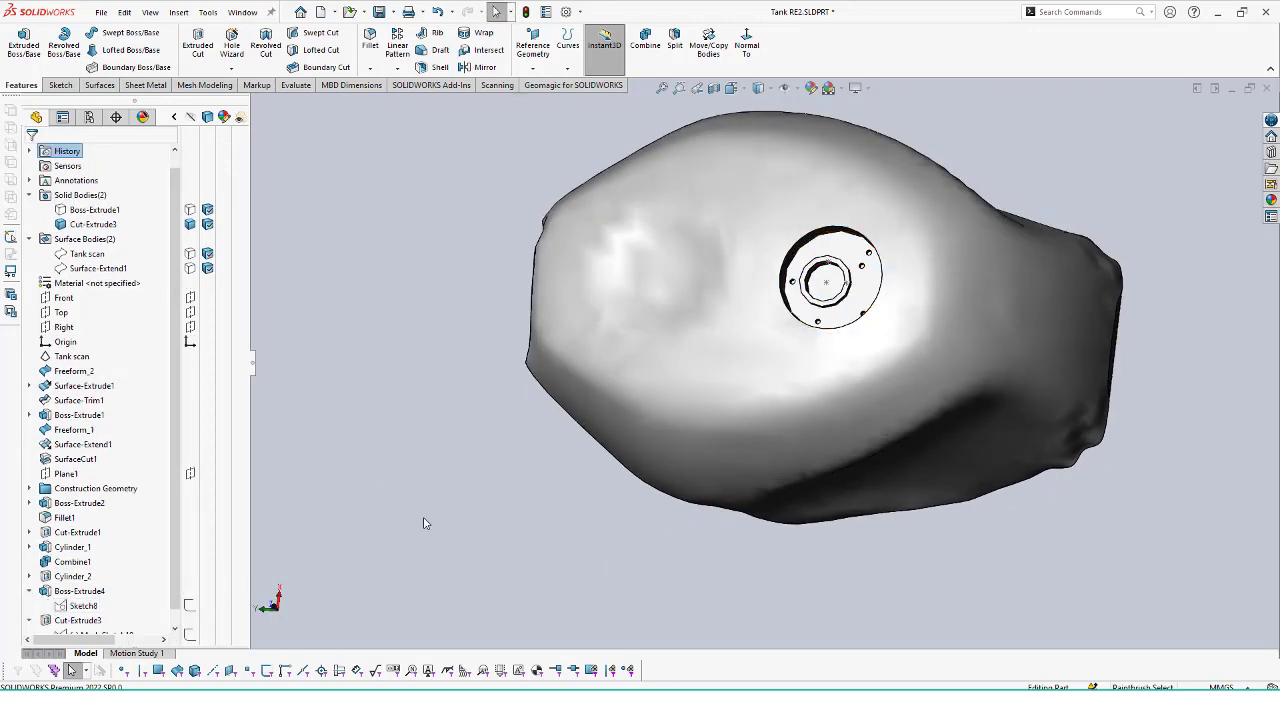
pyautogui.moveTo(423, 522)
pyautogui.mouseDown(button='middle')
pyautogui.moveTo(523, 237)
pyautogui.moveTo(509, 171)
pyautogui.moveTo(367, 209)
pyautogui.moveTo(300, 330)
pyautogui.mouseUp(button='middle')
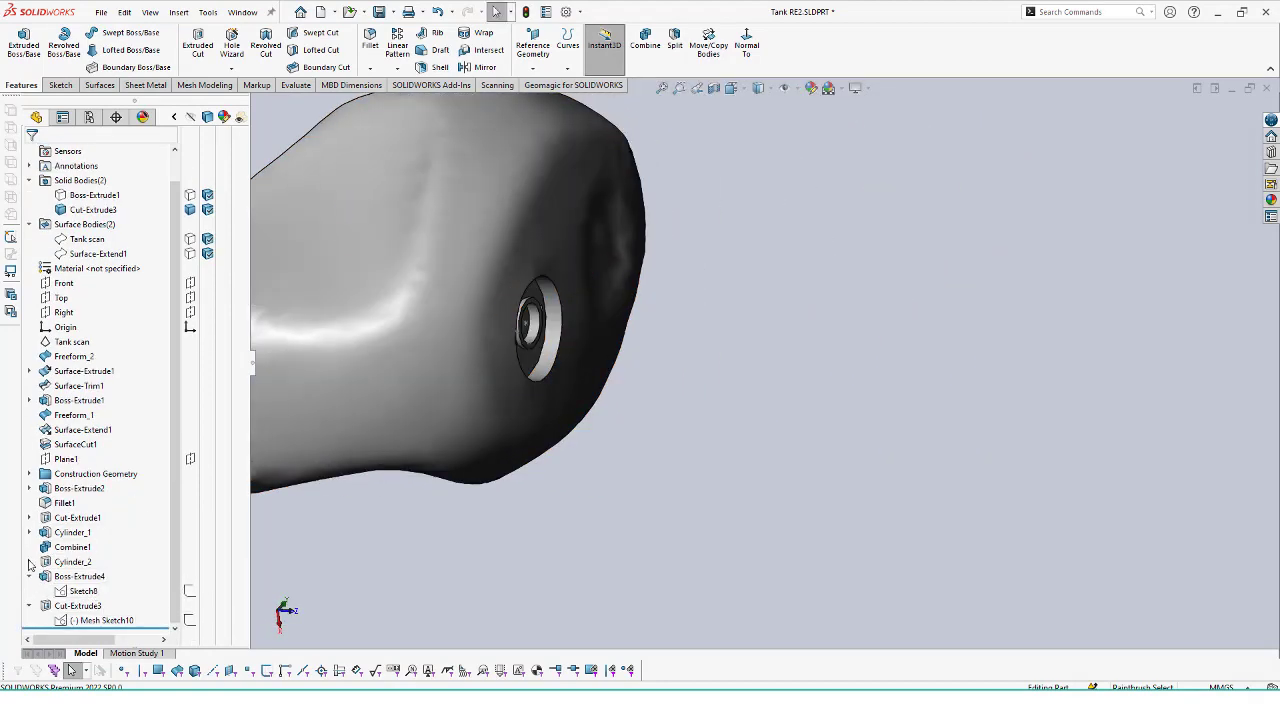
pyautogui.moveTo(602, 538)
pyautogui.mouseDown(button='middle')
pyautogui.moveTo(474, 409)
pyautogui.moveTo(423, 280)
pyautogui.moveTo(529, 329)
pyautogui.moveTo(788, 360)
pyautogui.moveTo(820, 316)
pyautogui.mouseUp(button='middle')
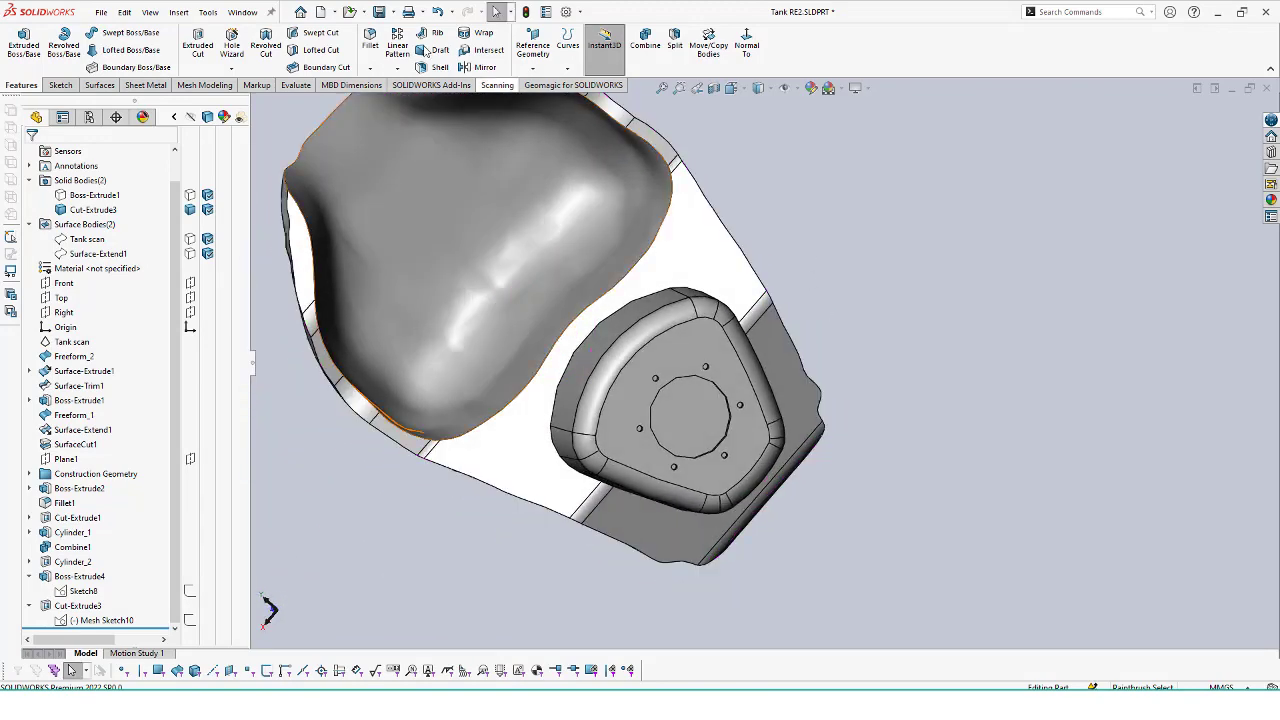
# - Start a 2 mm fillet on the centre hole edge, a small hole edge and the pocket face
pyautogui.press('f')
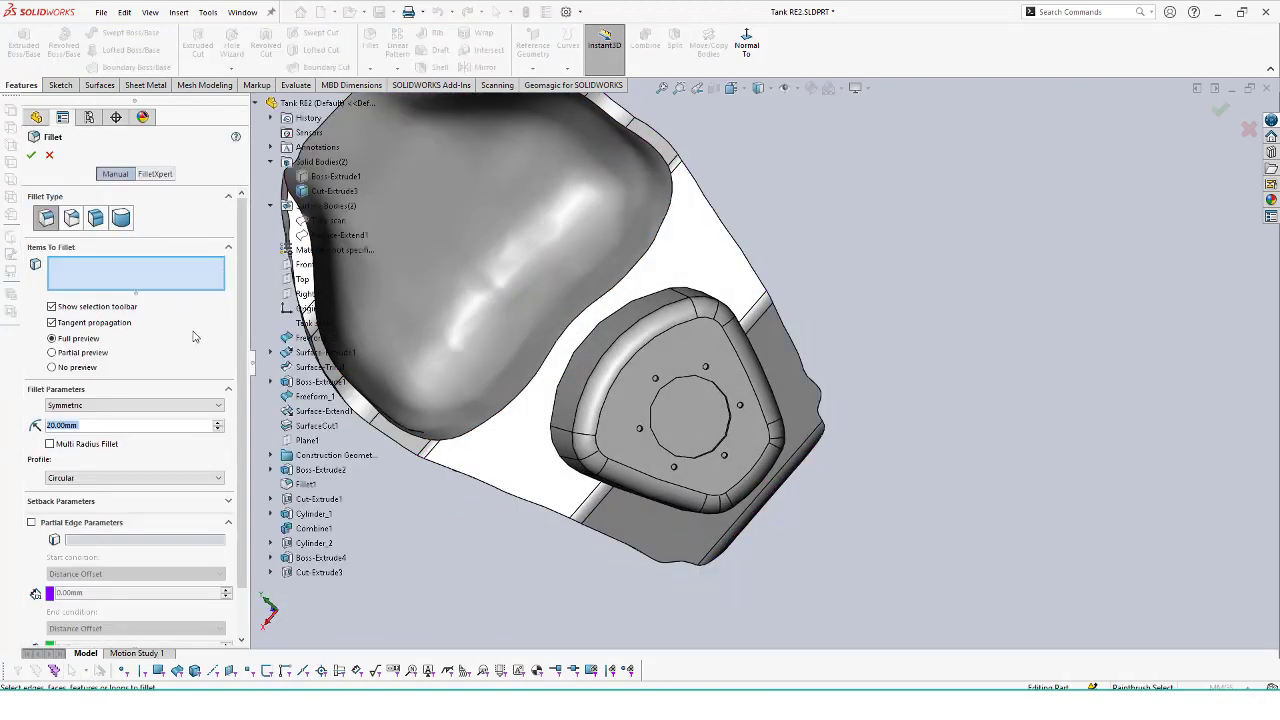
pyautogui.scroll(-4, 610, 430)
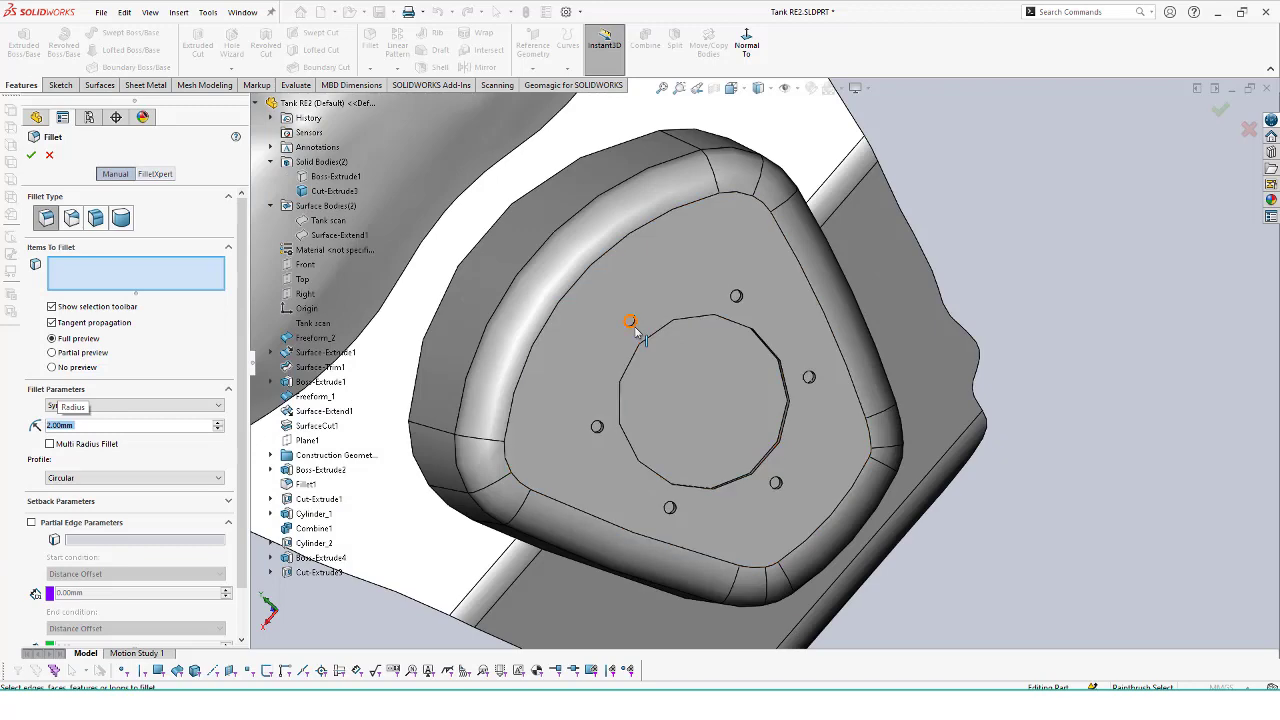
pyautogui.click(638, 337)
pyautogui.scroll(-2, 672, 308)
pyautogui.scroll(-3, 775, 298)
pyautogui.click(776, 287)
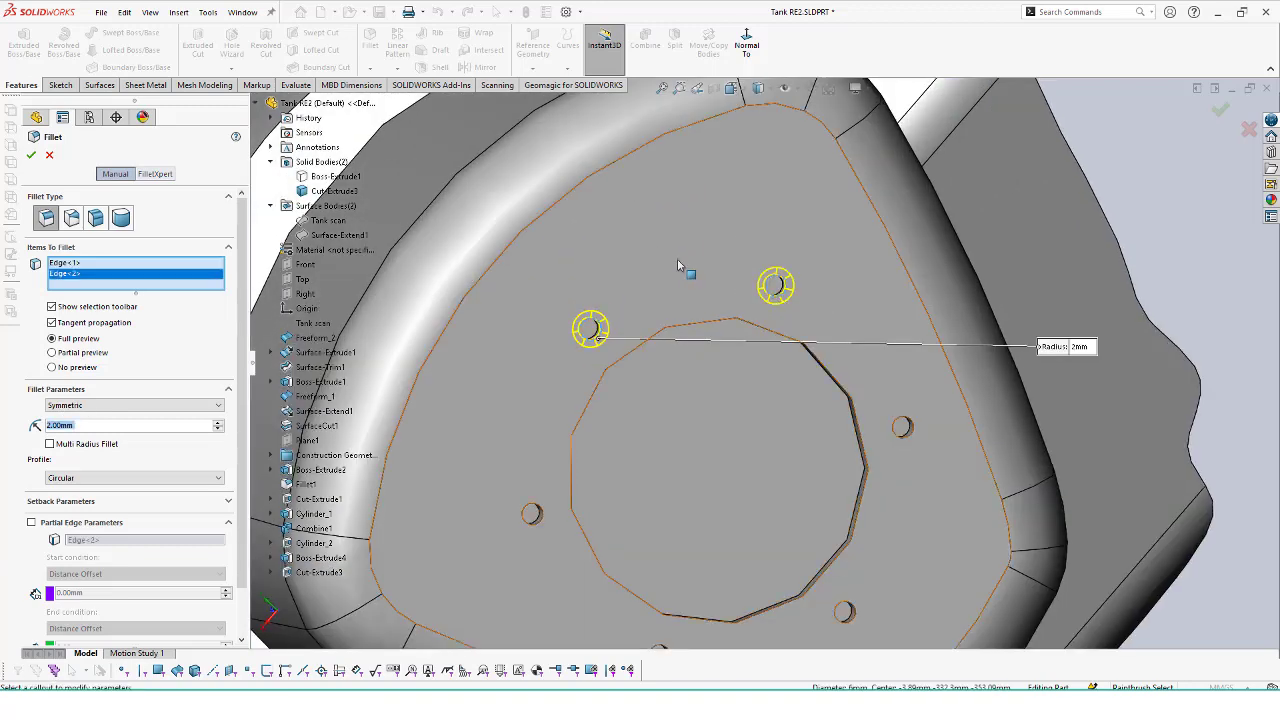
pyautogui.click(680, 266)
# - Add the flange front and inner ring faces, accept the 2 mm fillet, then accept the shell
pyautogui.scroll(3, 686, 266)
pyautogui.moveTo(551, 317); pyautogui.dragTo(636, 291, button='middle')
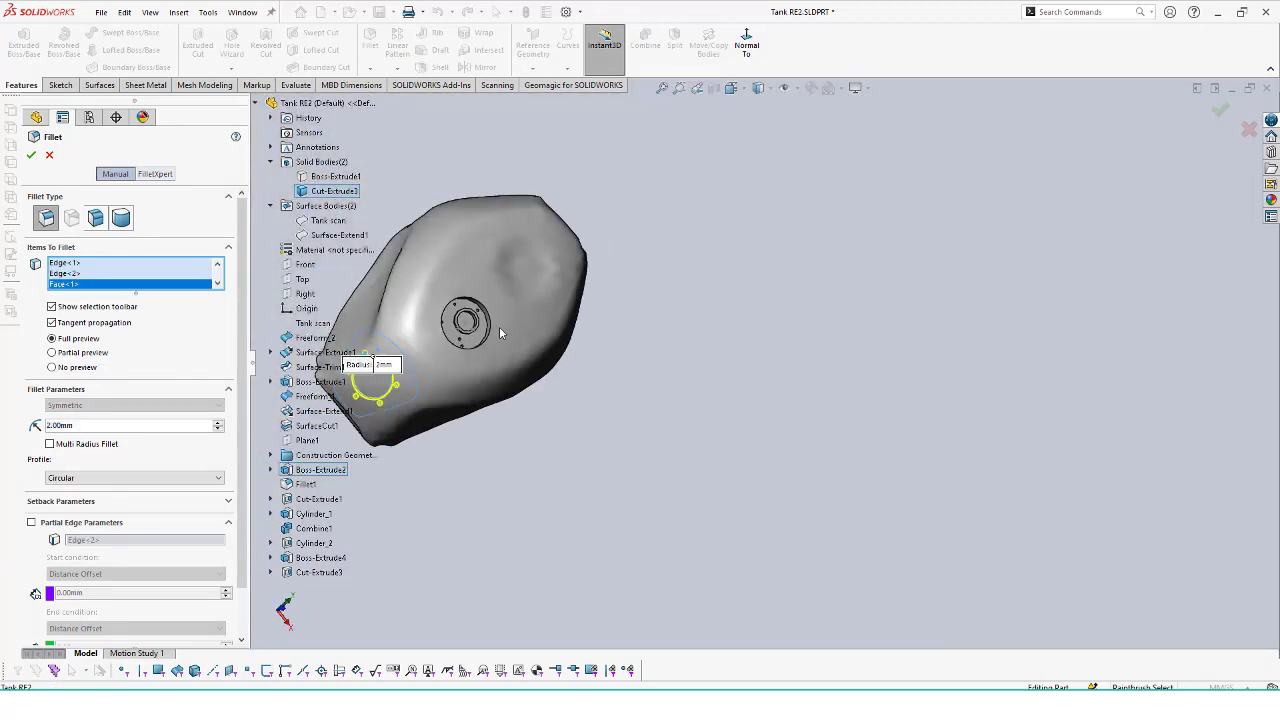
pyautogui.scroll(-3, 600, 330)
pyautogui.click(662, 344)
pyautogui.scroll(-2, 662, 344)
pyautogui.scroll(-1, 664, 344)
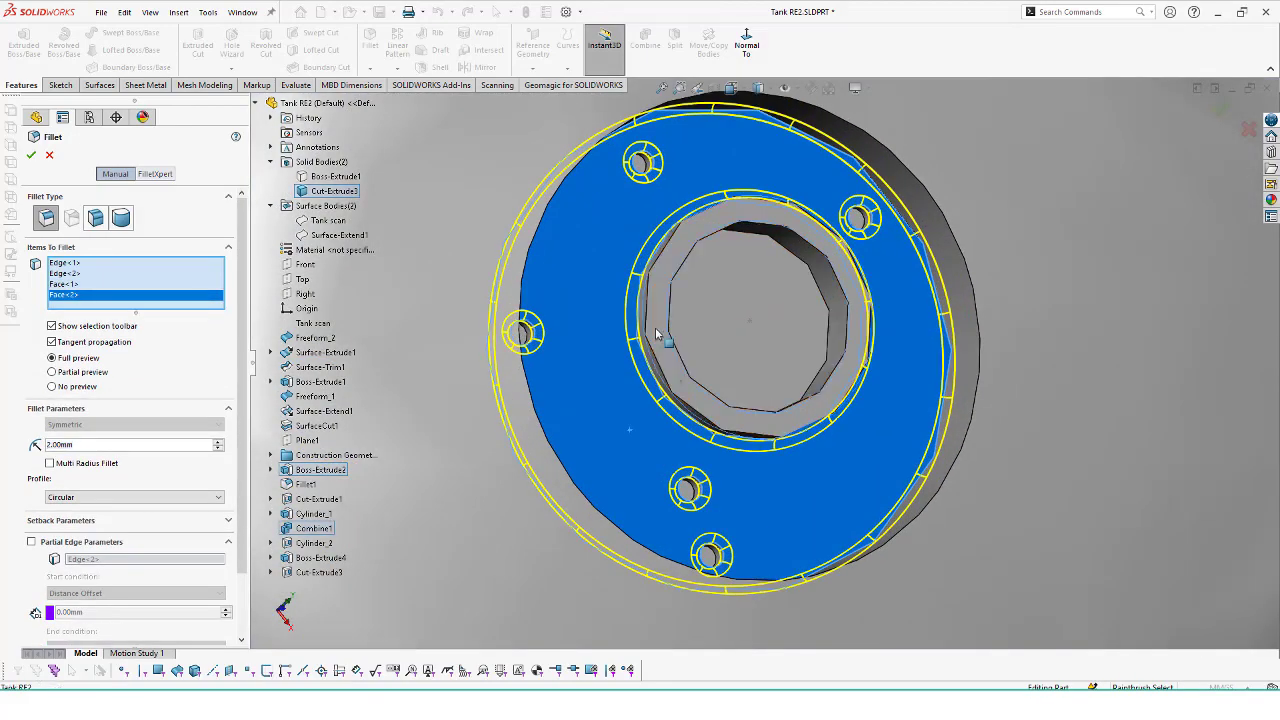
pyautogui.click(659, 337)
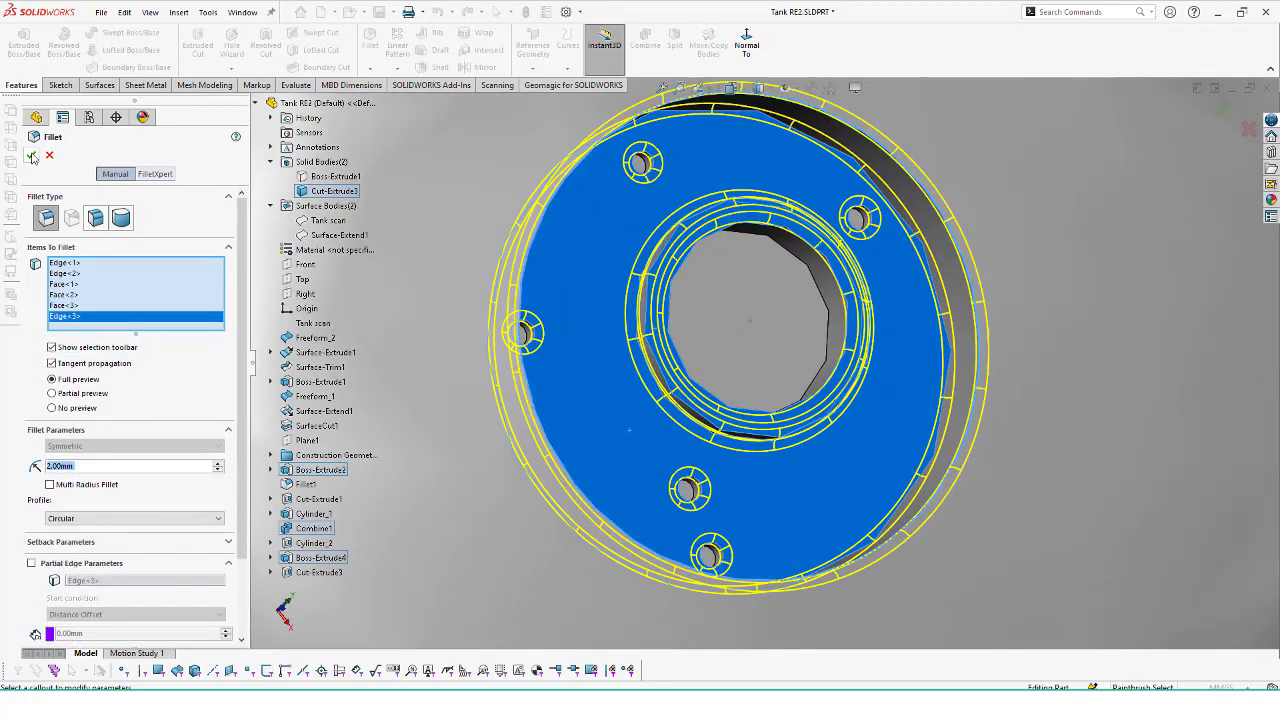
pyautogui.press('Return')
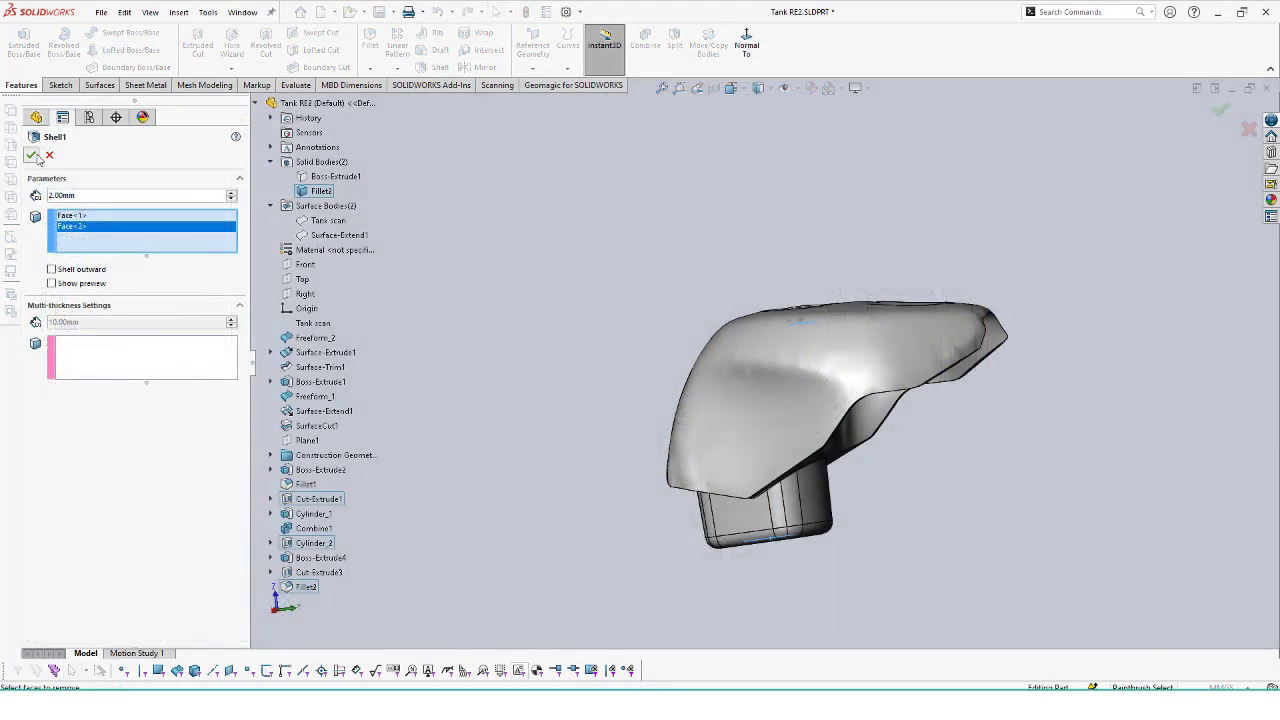
pyautogui.click(33, 156)
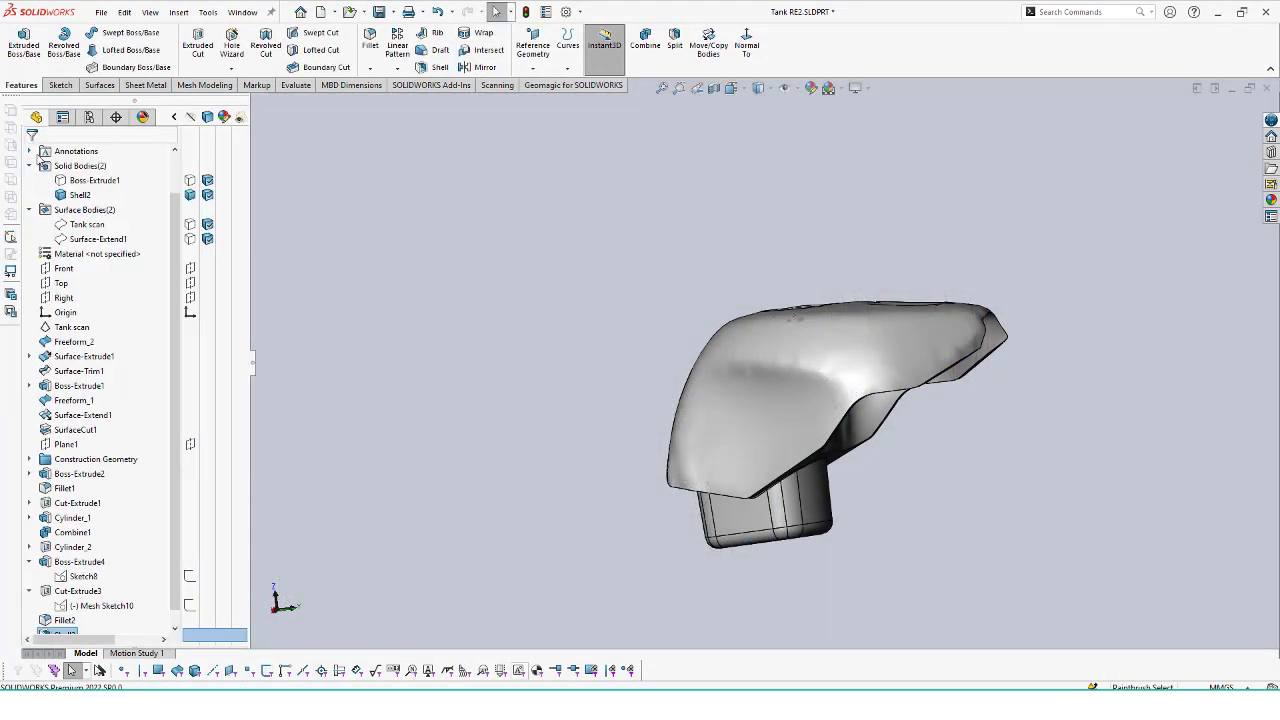
pyautogui.moveTo(416, 354); pyautogui.dragTo(568, 408, button='middle')
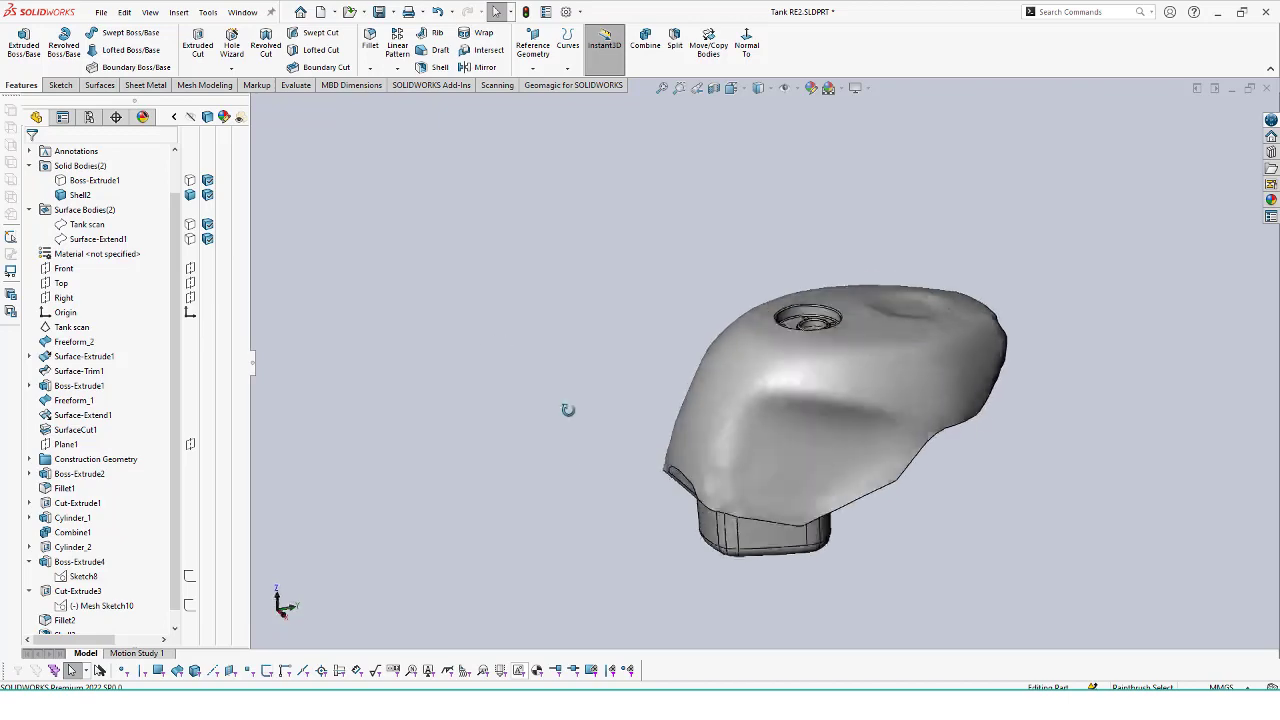
# - Tilt a Front-plane section through the shelled tank to inspect its hollow interior, then close it
pyautogui.click(714, 90)
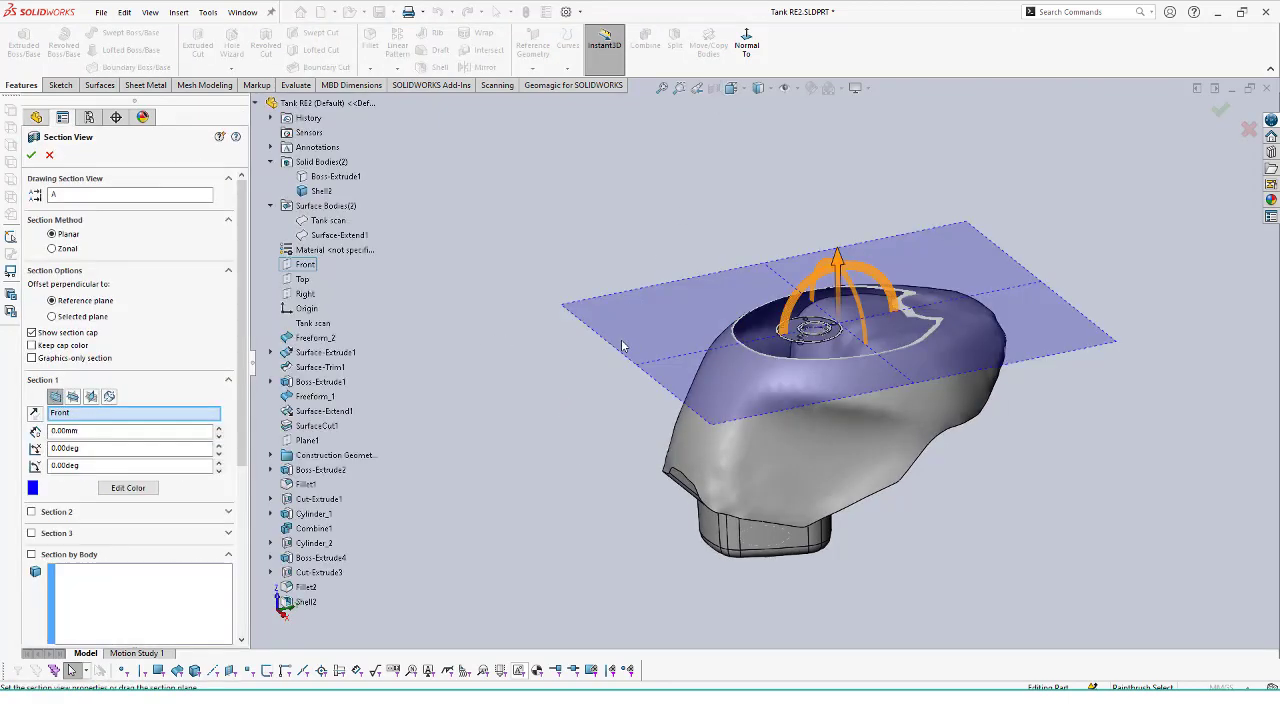
pyautogui.moveTo(816, 296)
pyautogui.mouseDown()
pyautogui.moveTo(801, 299)
pyautogui.moveTo(818, 338)
pyautogui.moveTo(647, 328)
pyautogui.moveTo(934, 340)
pyautogui.moveTo(648, 336)
pyautogui.mouseUp()
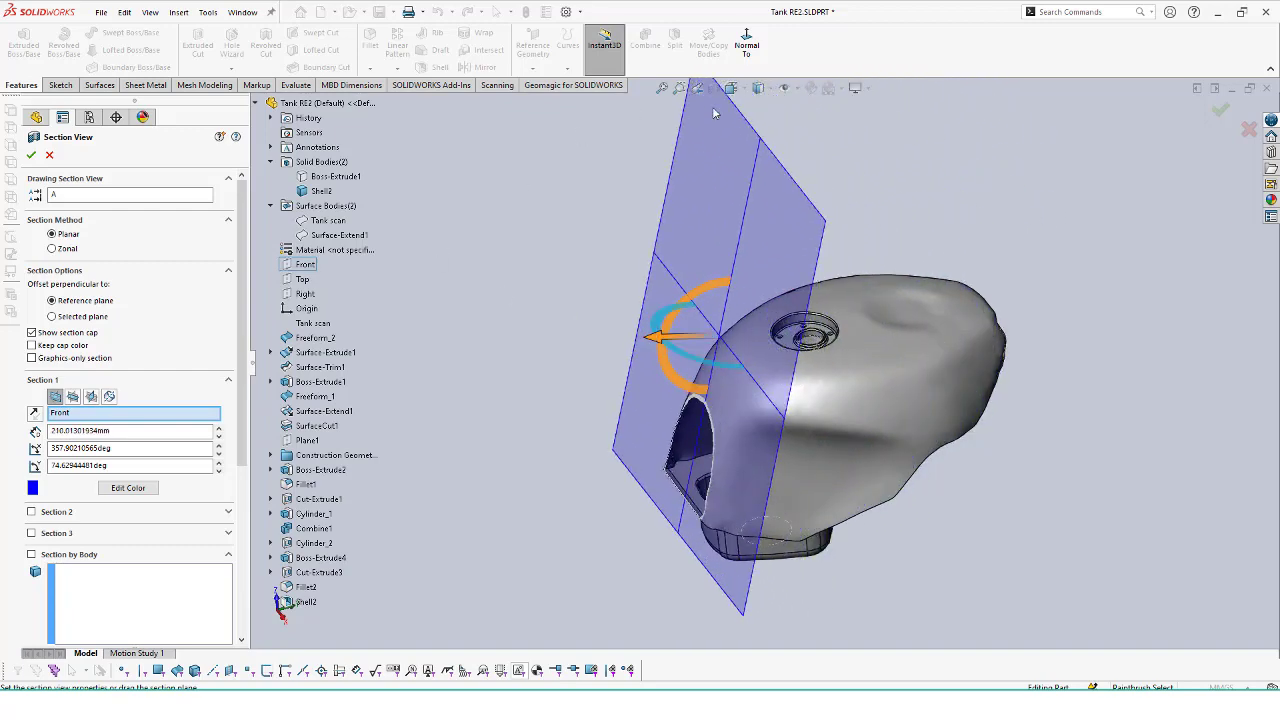
pyautogui.click(49, 154)
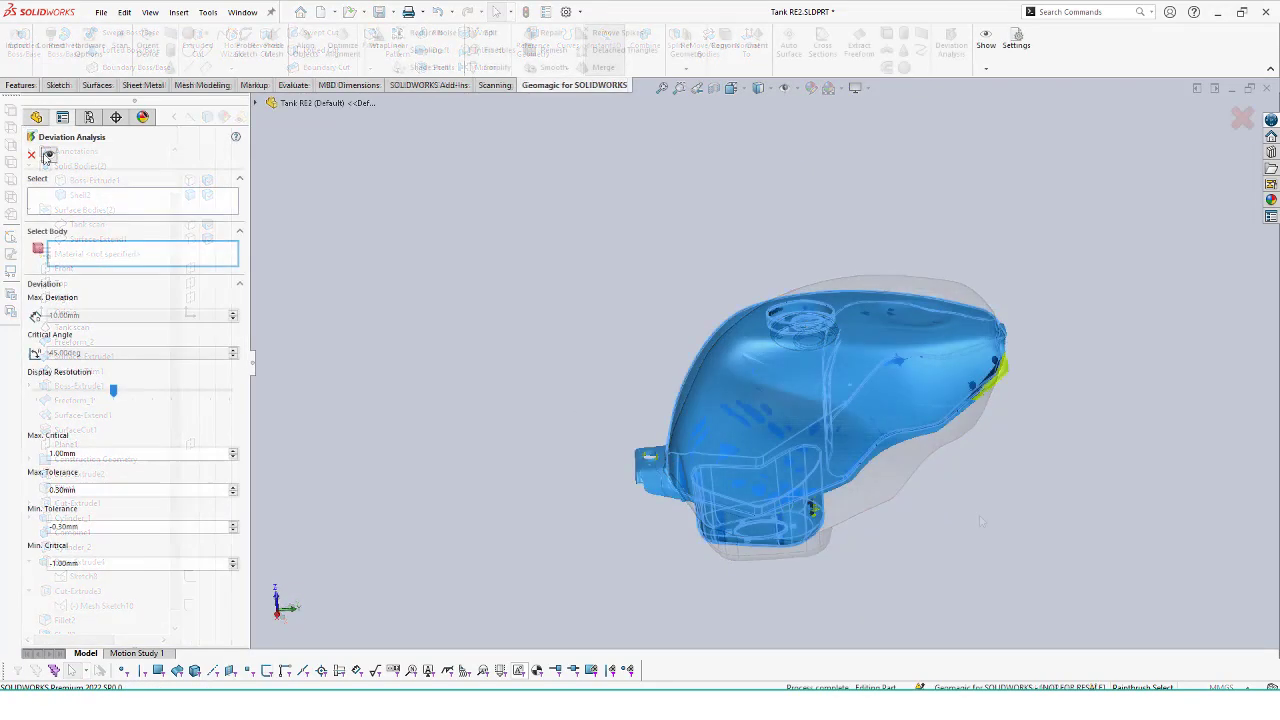